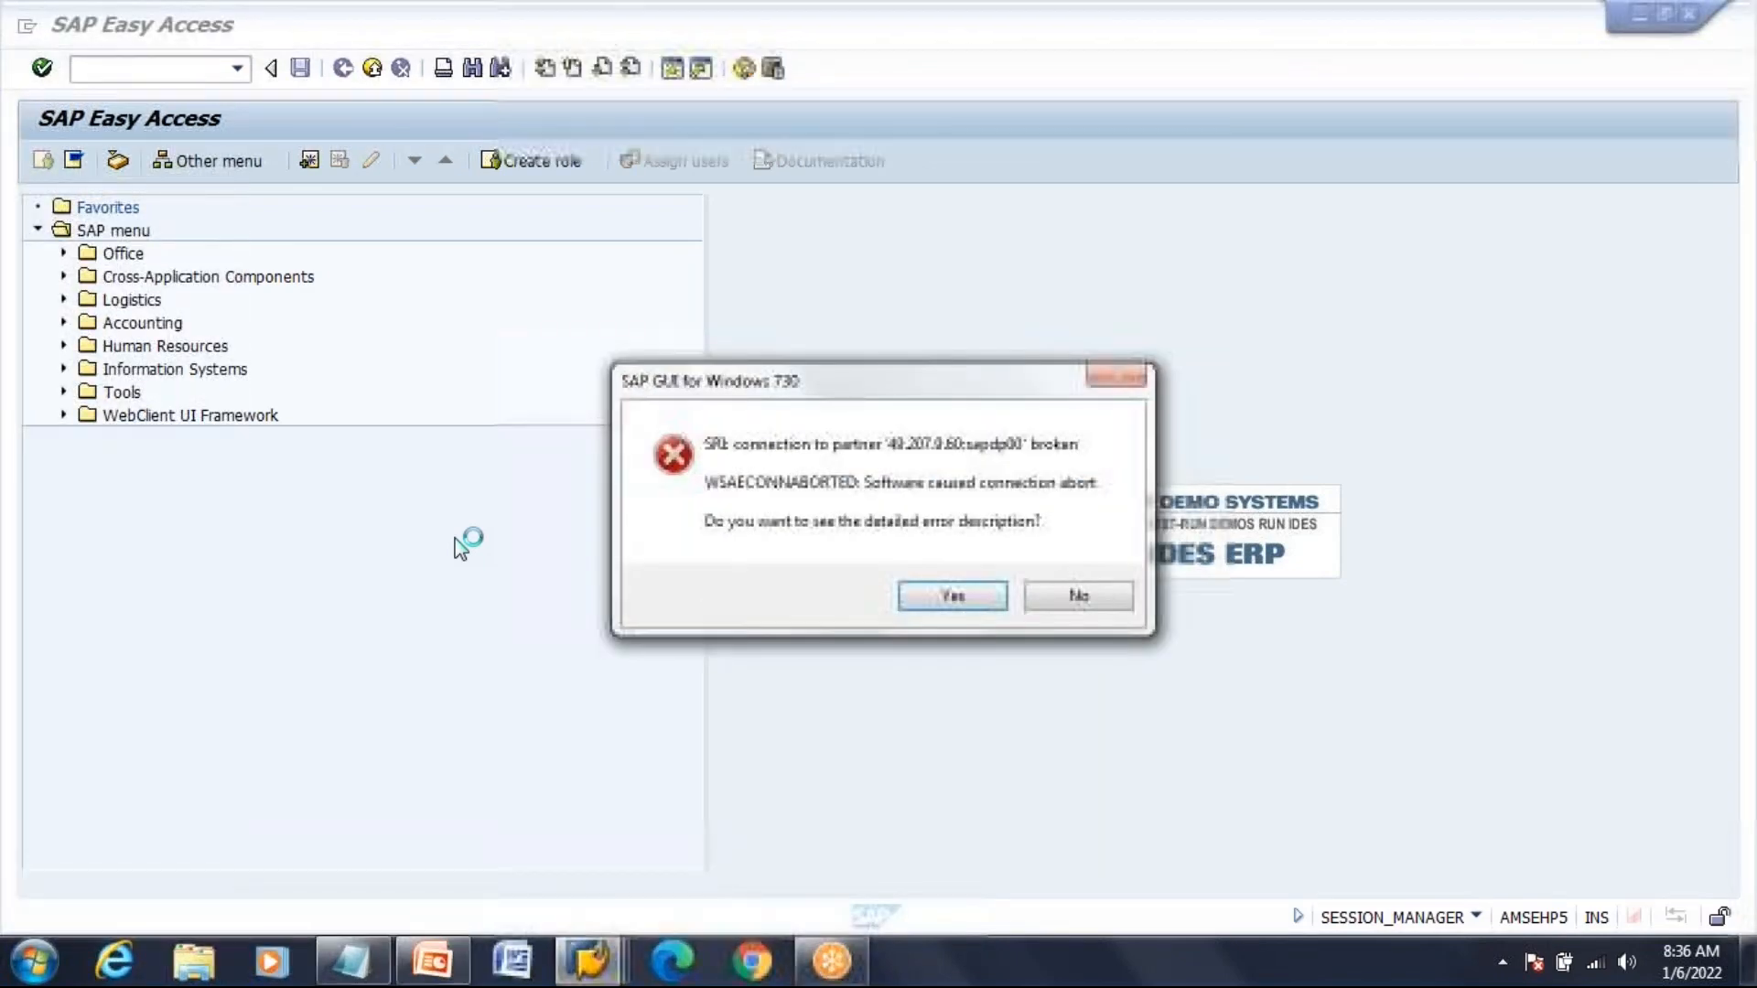
Request the detailed description of the connection-broken error
{"action": "key", "text": "Return"}
{"action": "key", "text": "Return"}
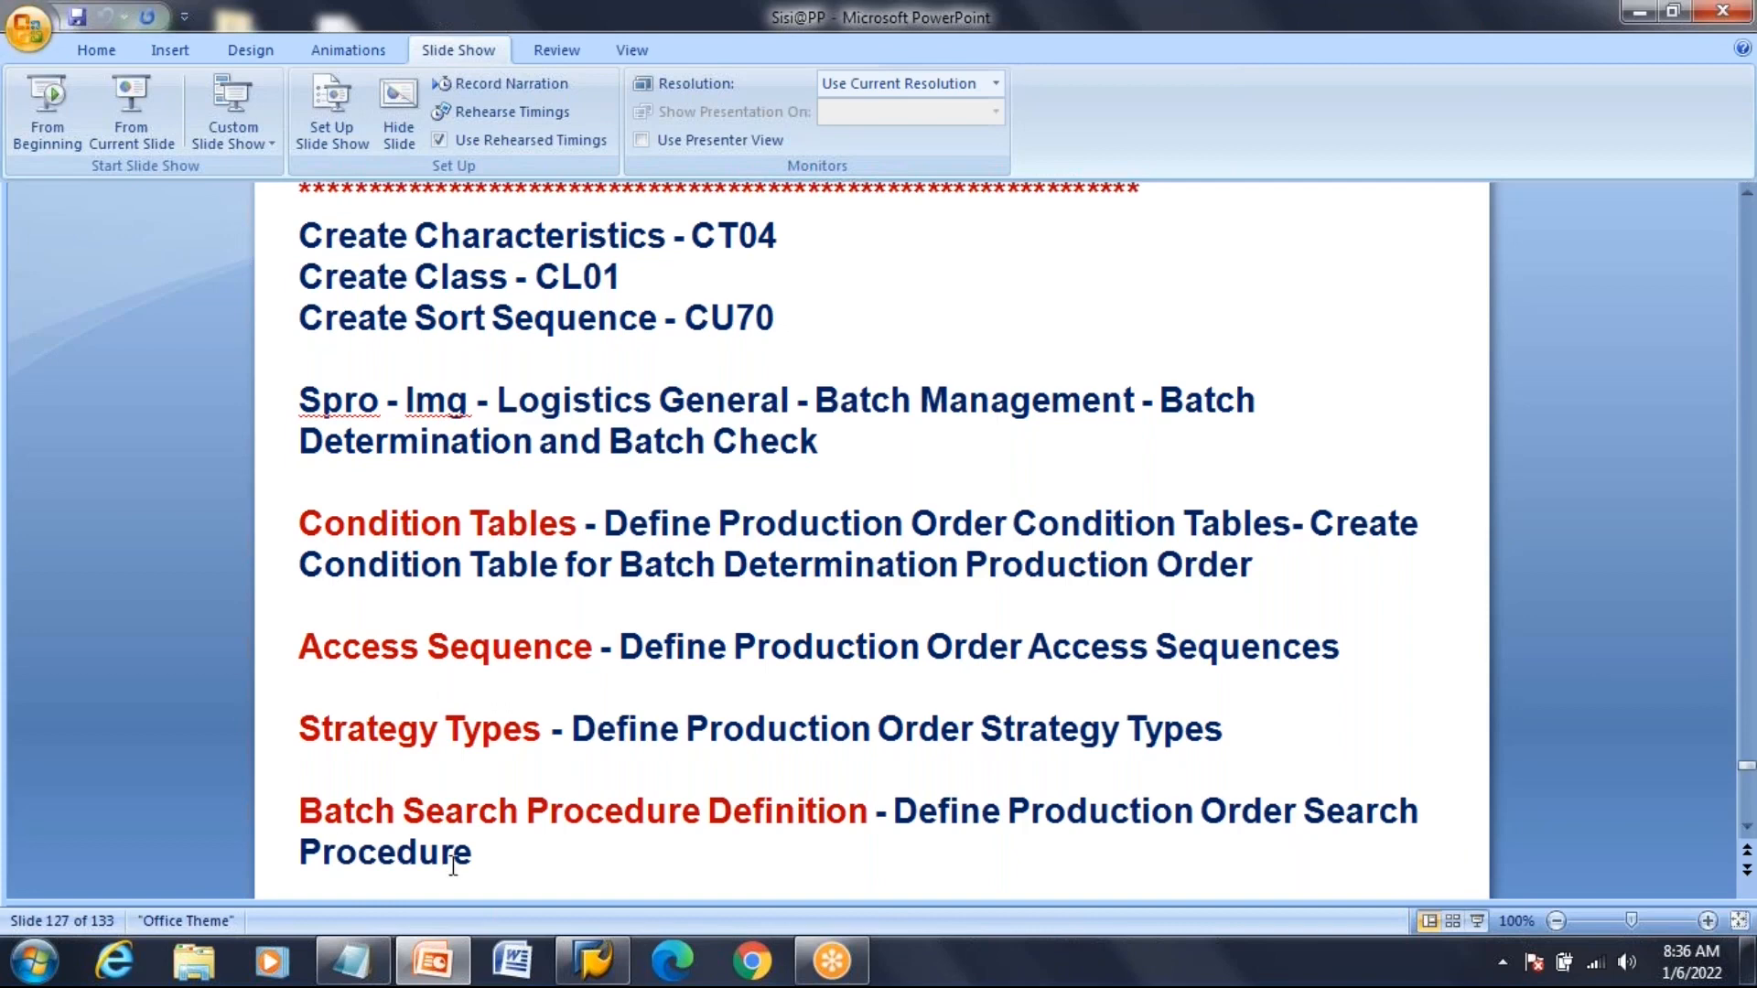
Log back on to system R2, client 800, continuing without ending the other logon
{"action": "left_click", "coordinate": [605, 968]}
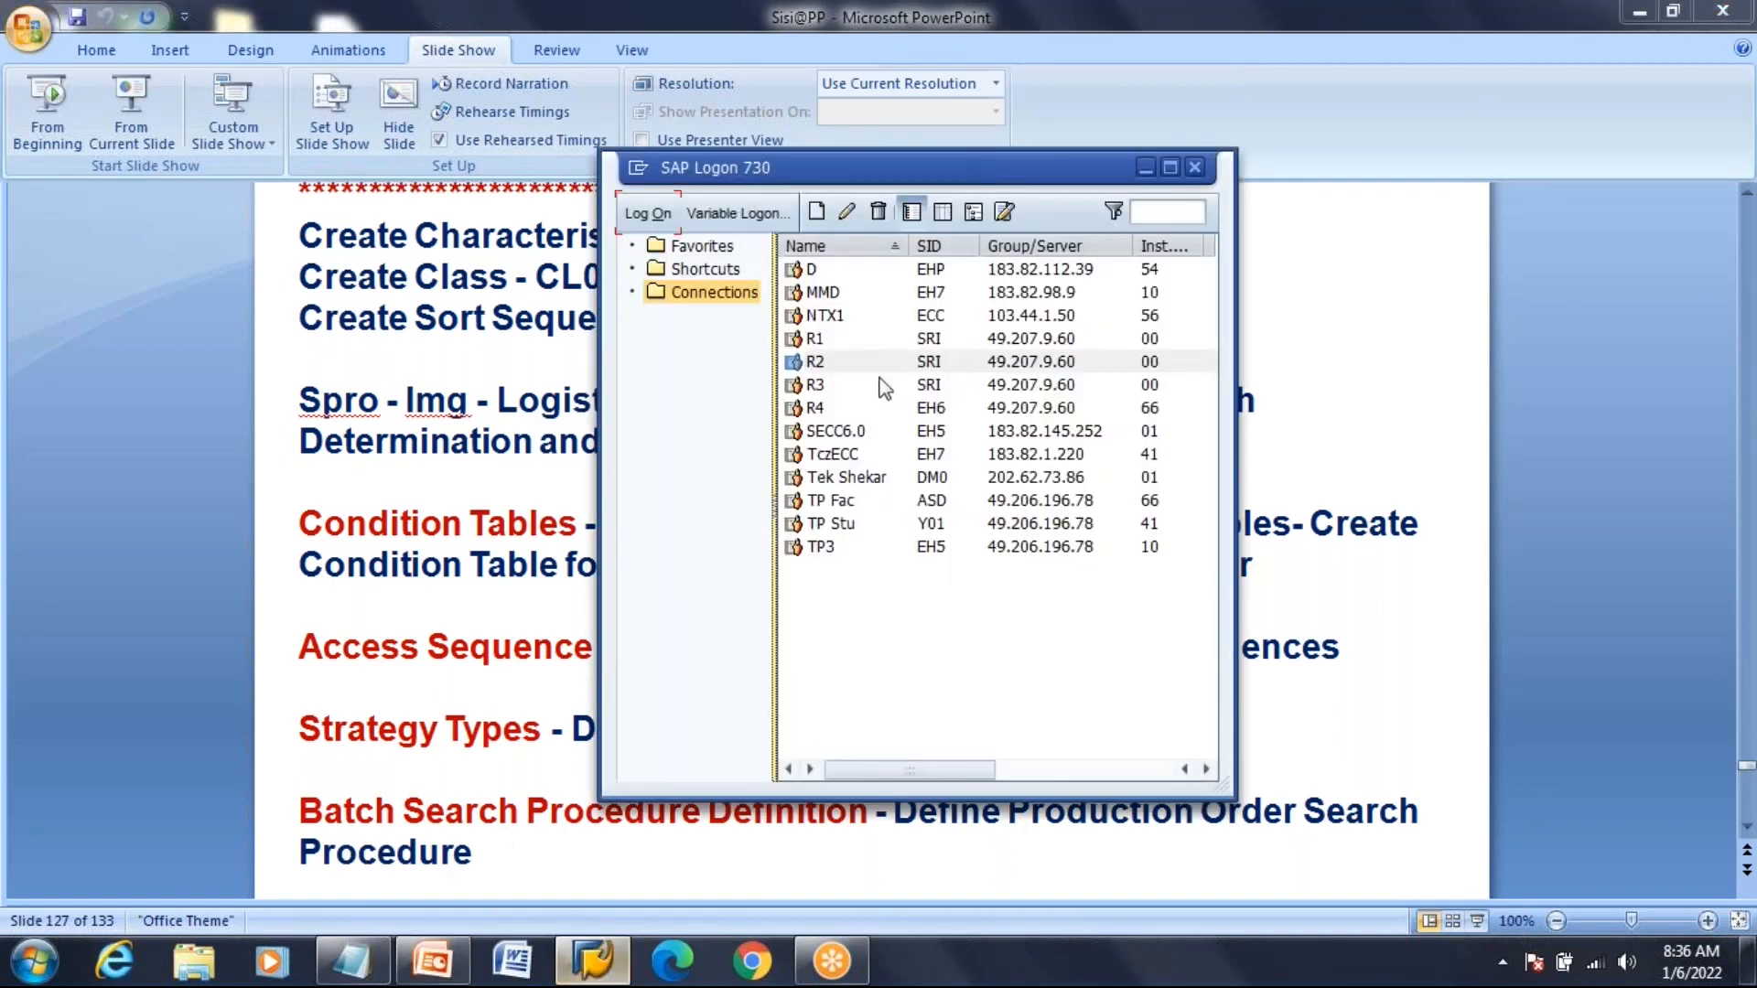
{"action": "left_click", "coordinate": [821, 366]}
{"action": "double_click", "coordinate": [824, 363]}
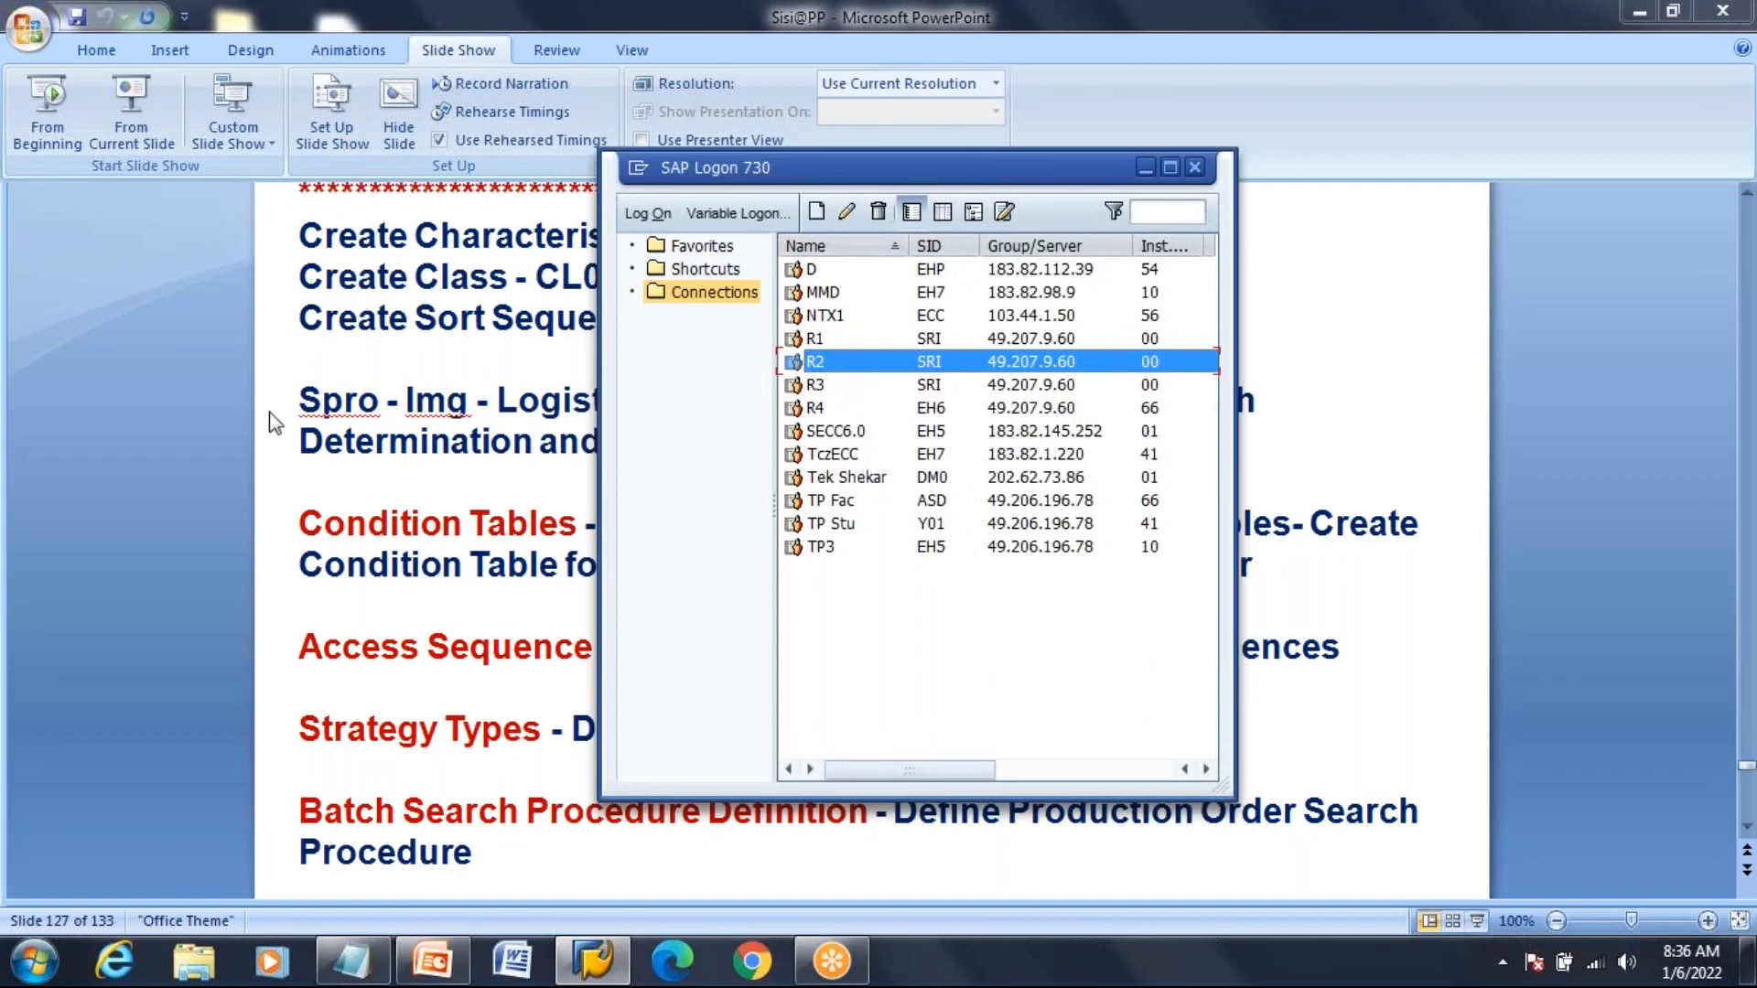
{"action": "type", "text": "S"}
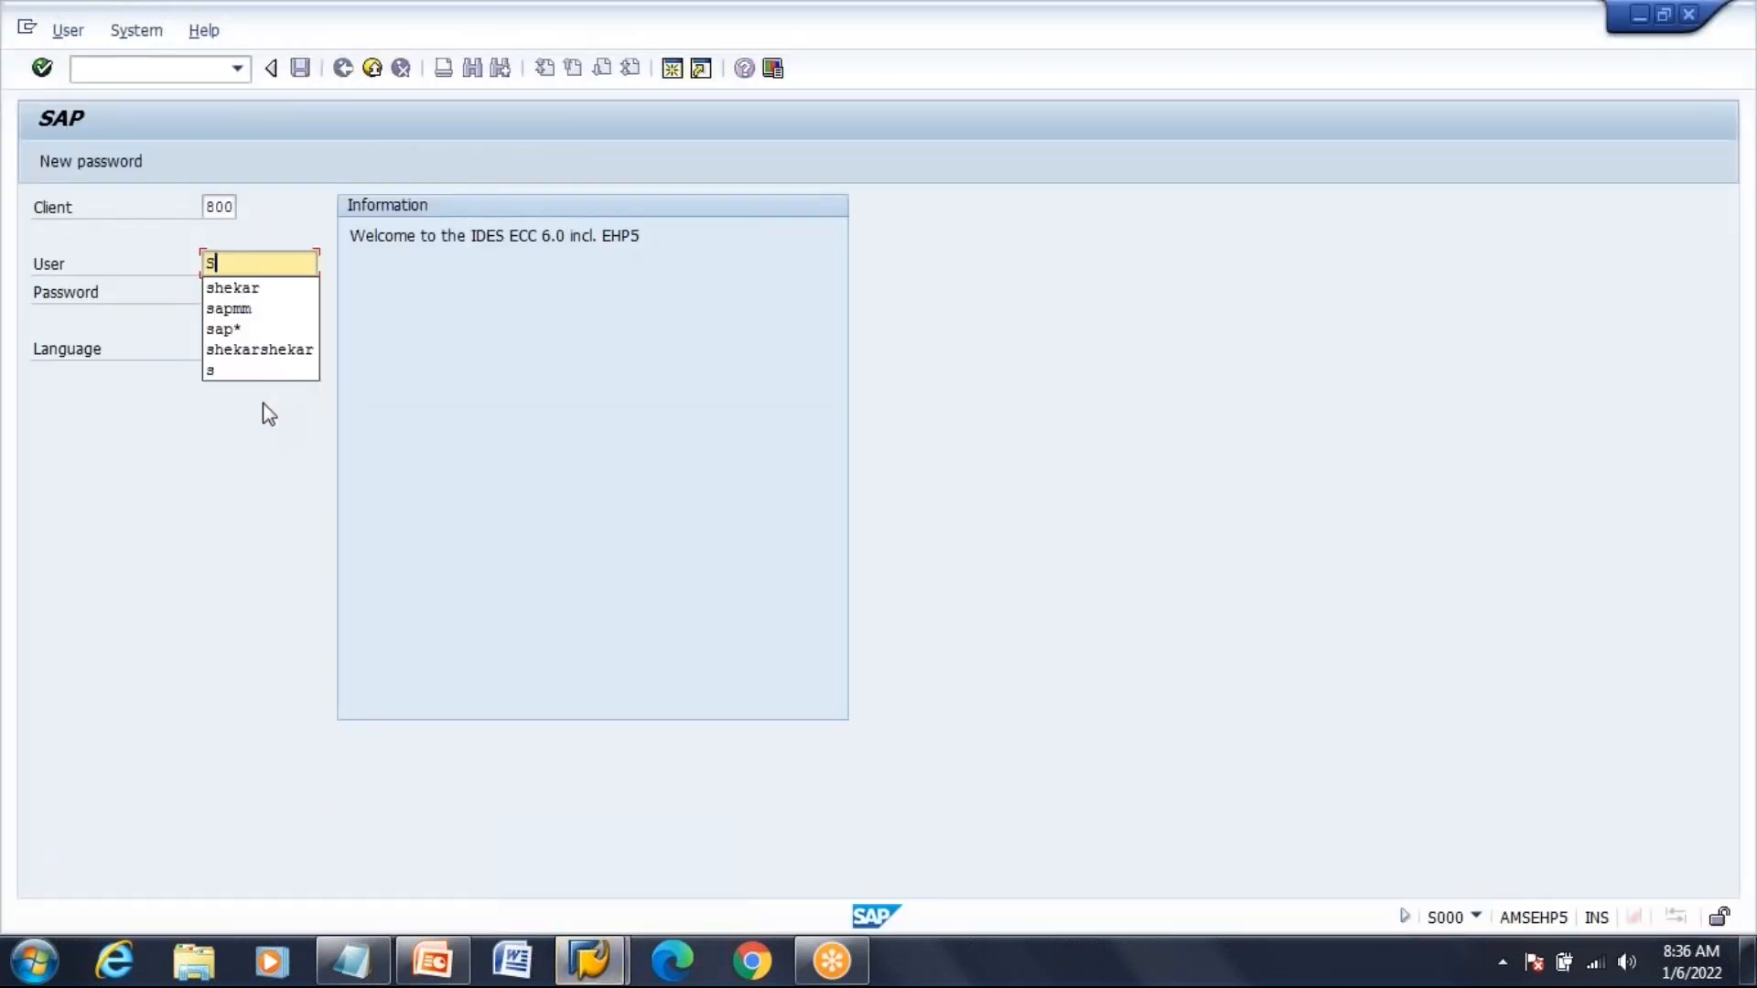
{"action": "left_click", "coordinate": [266, 288]}
{"action": "type", "text": "******"}
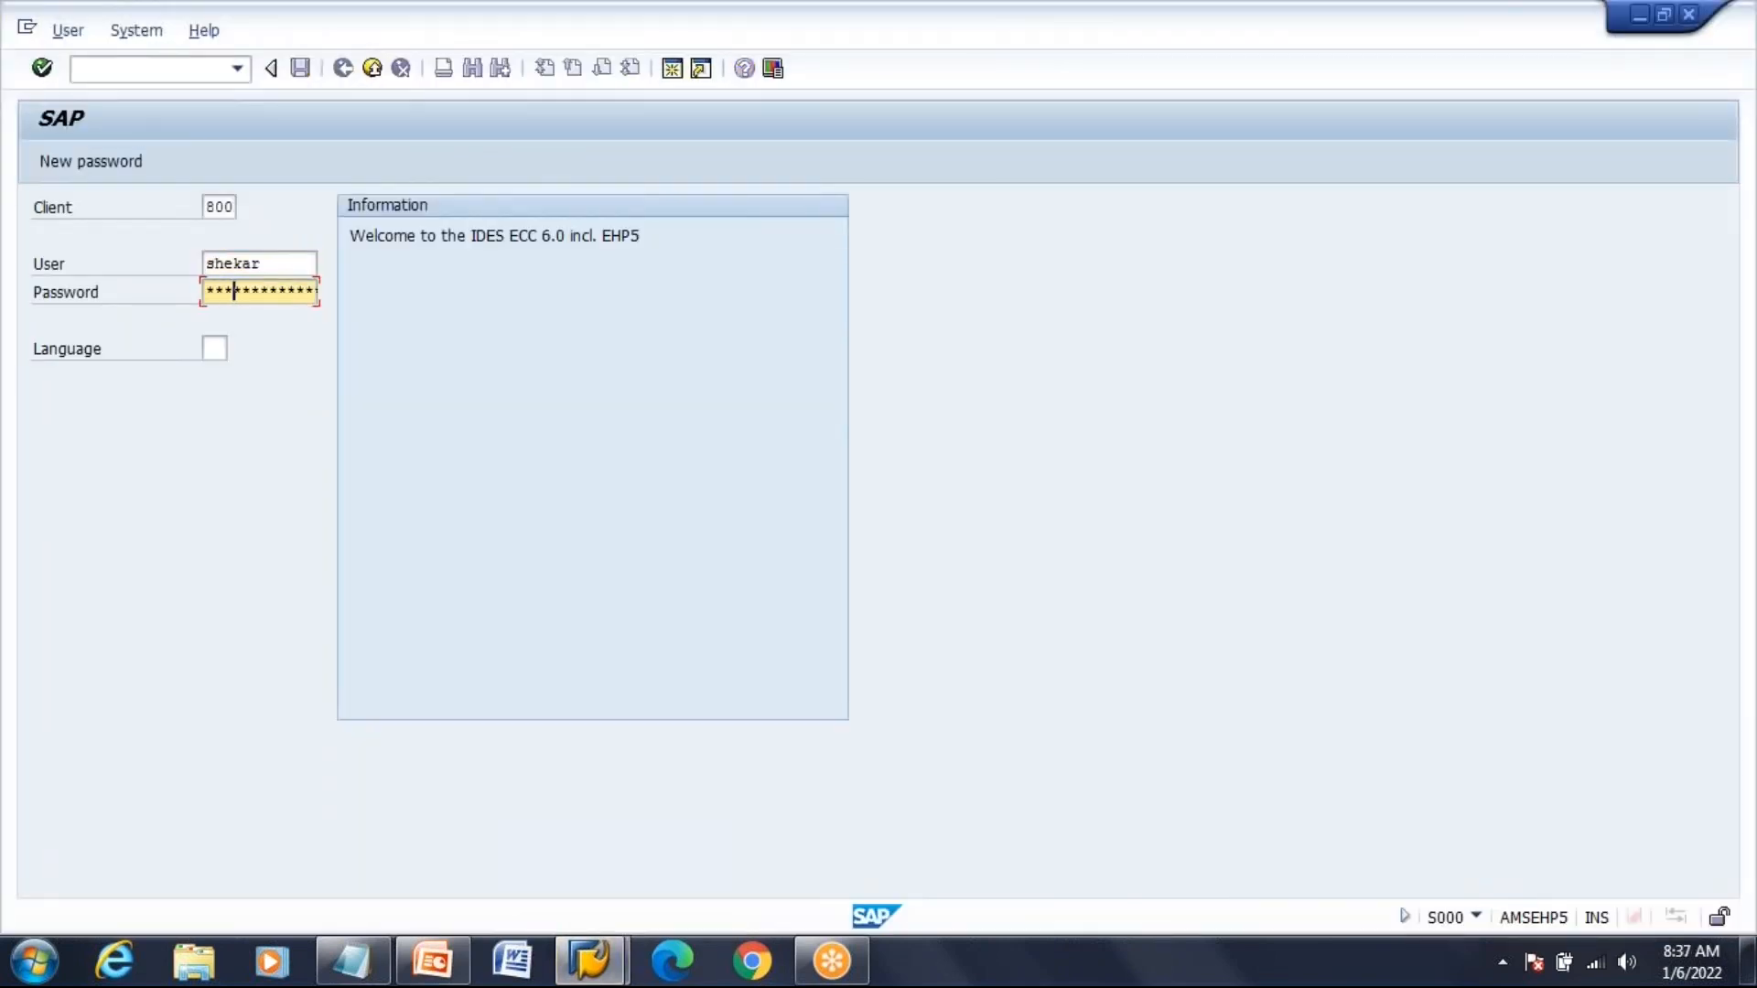
{"action": "key", "text": "Return"}
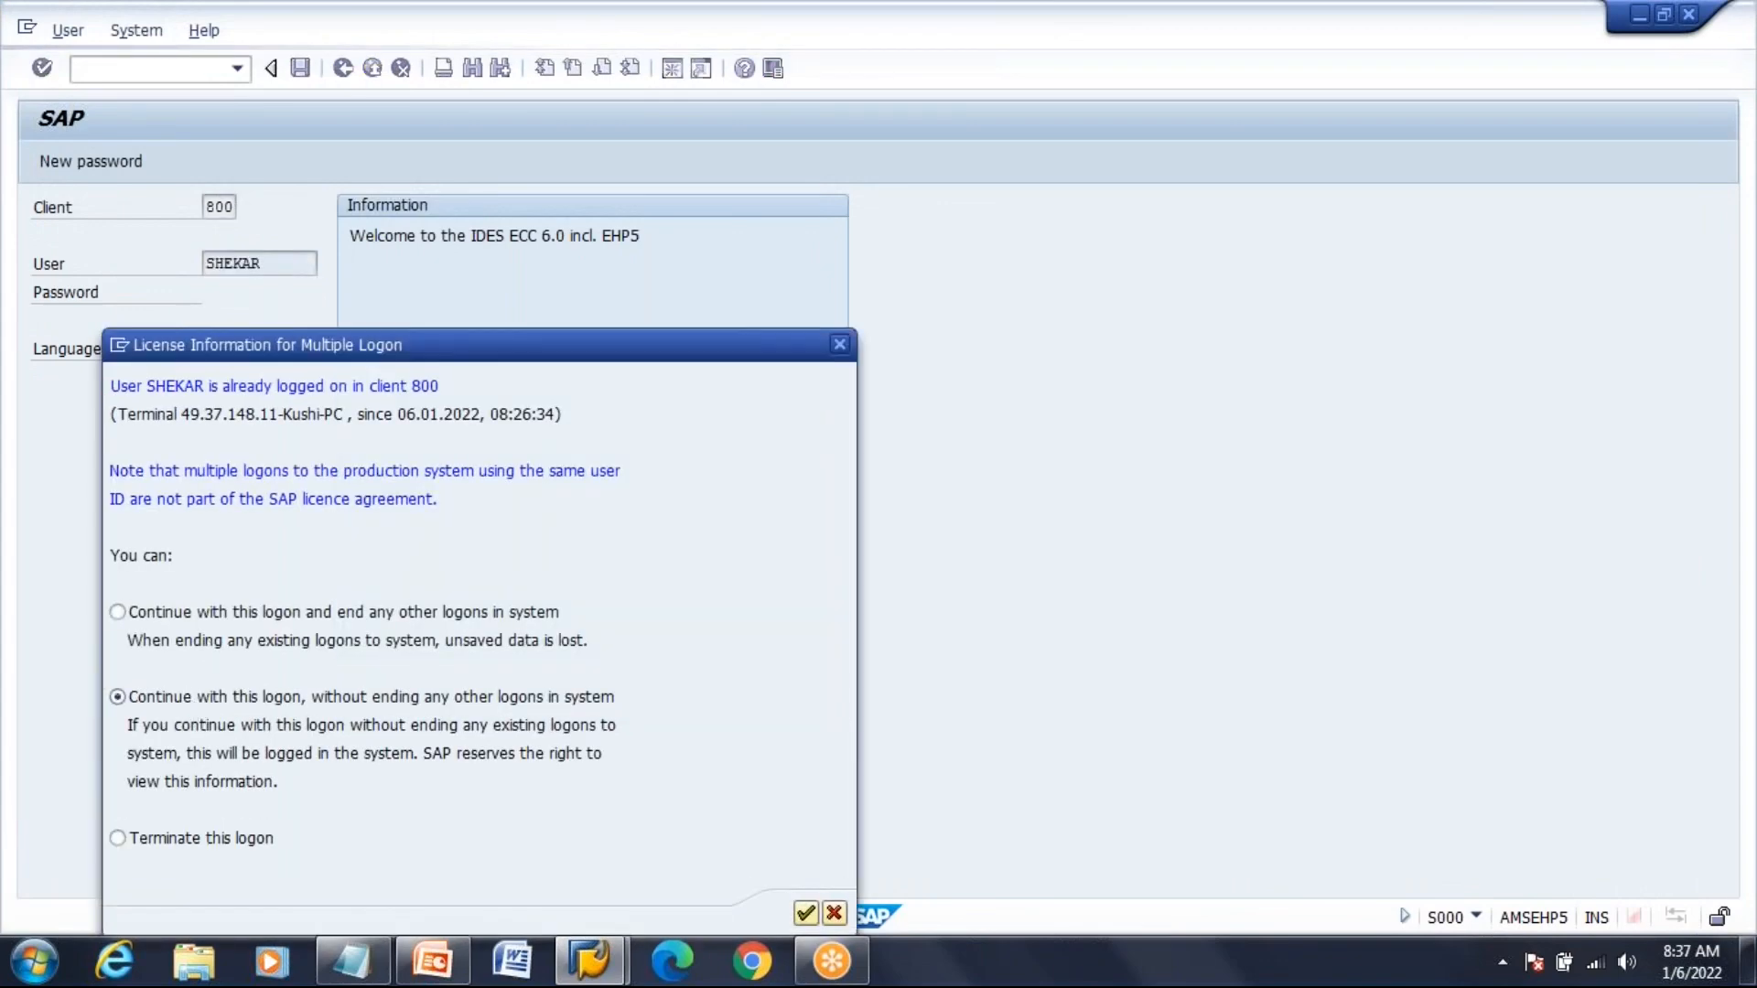
{"action": "key", "text": "Return"}
In CT04, create characteristic COLOR_BATCH_PP1 with valid-from date 06.01.2022
{"action": "type", "text": "CT04"}
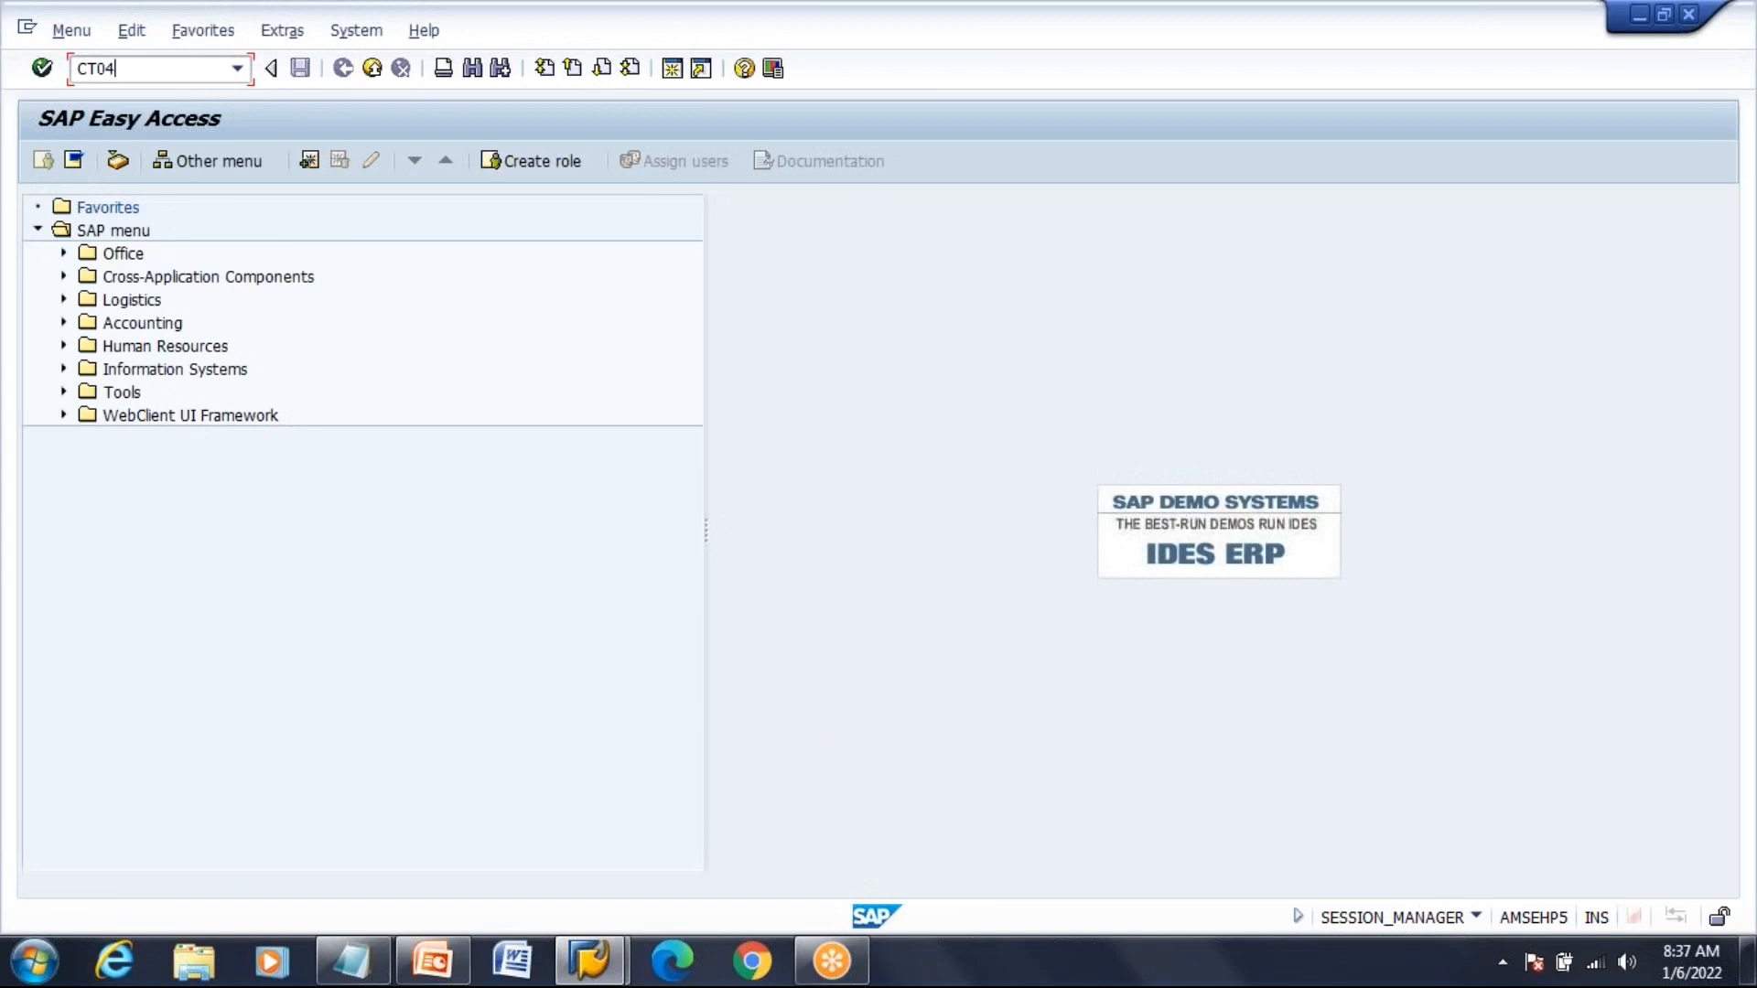
{"action": "key", "text": "Return"}
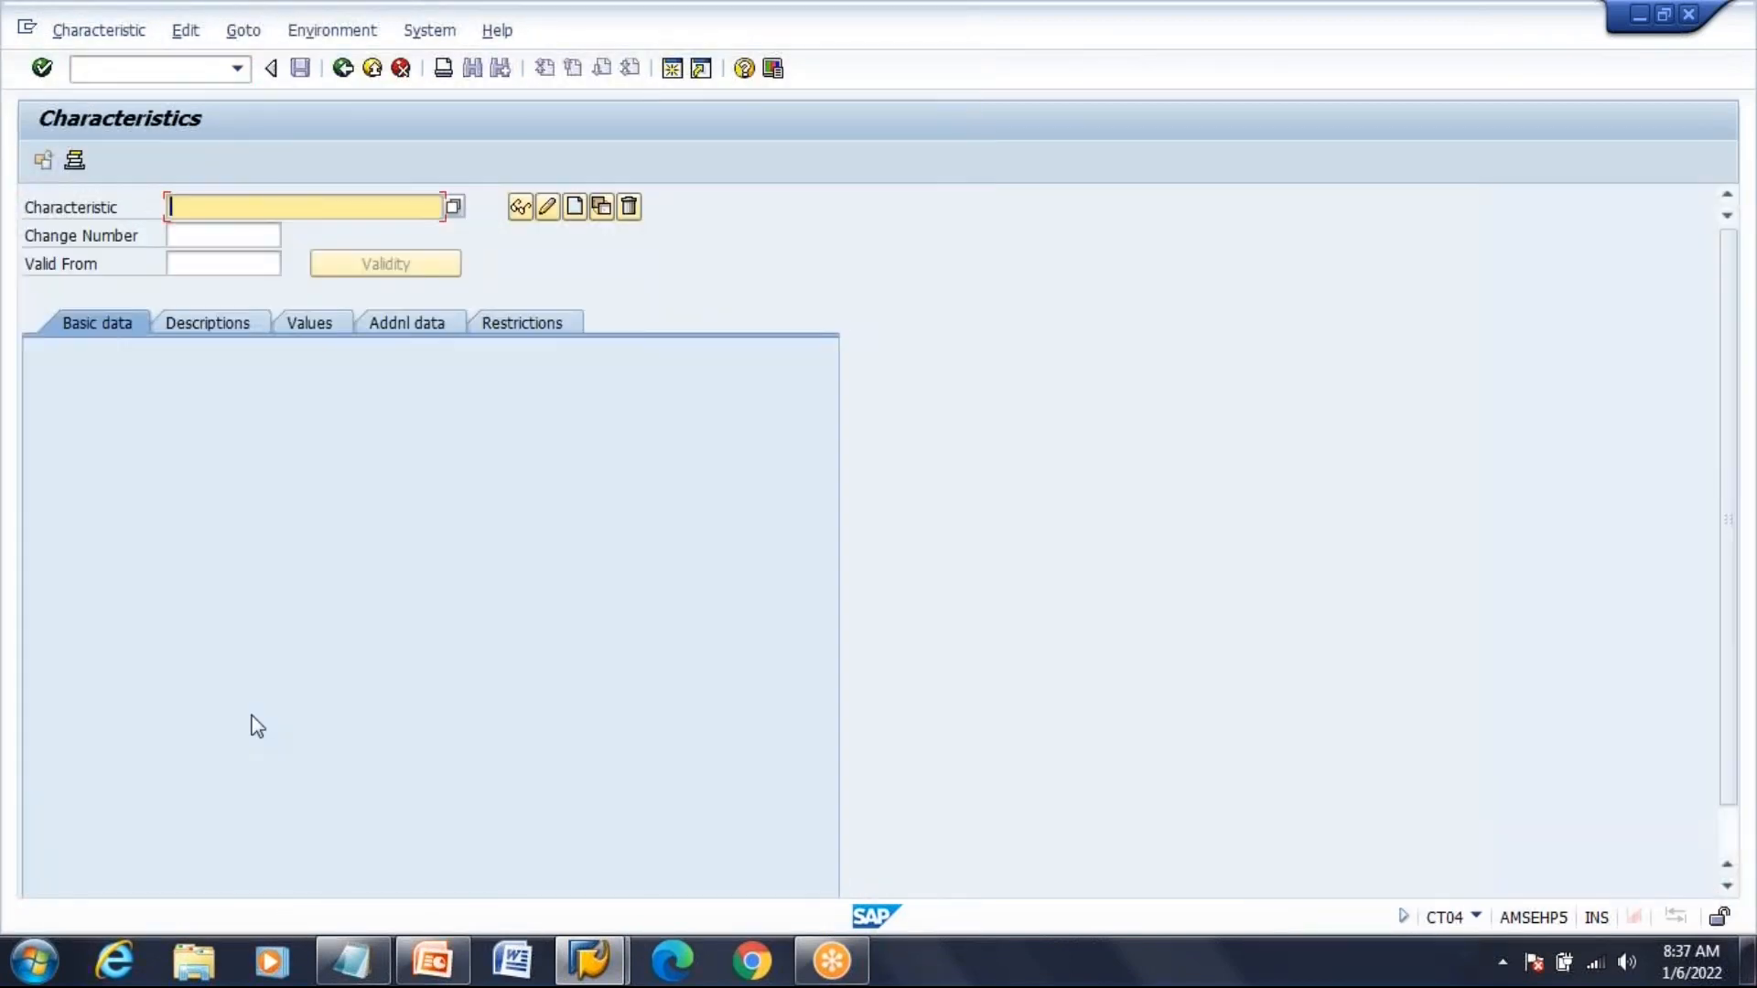
{"action": "type", "text": "COLOR"}
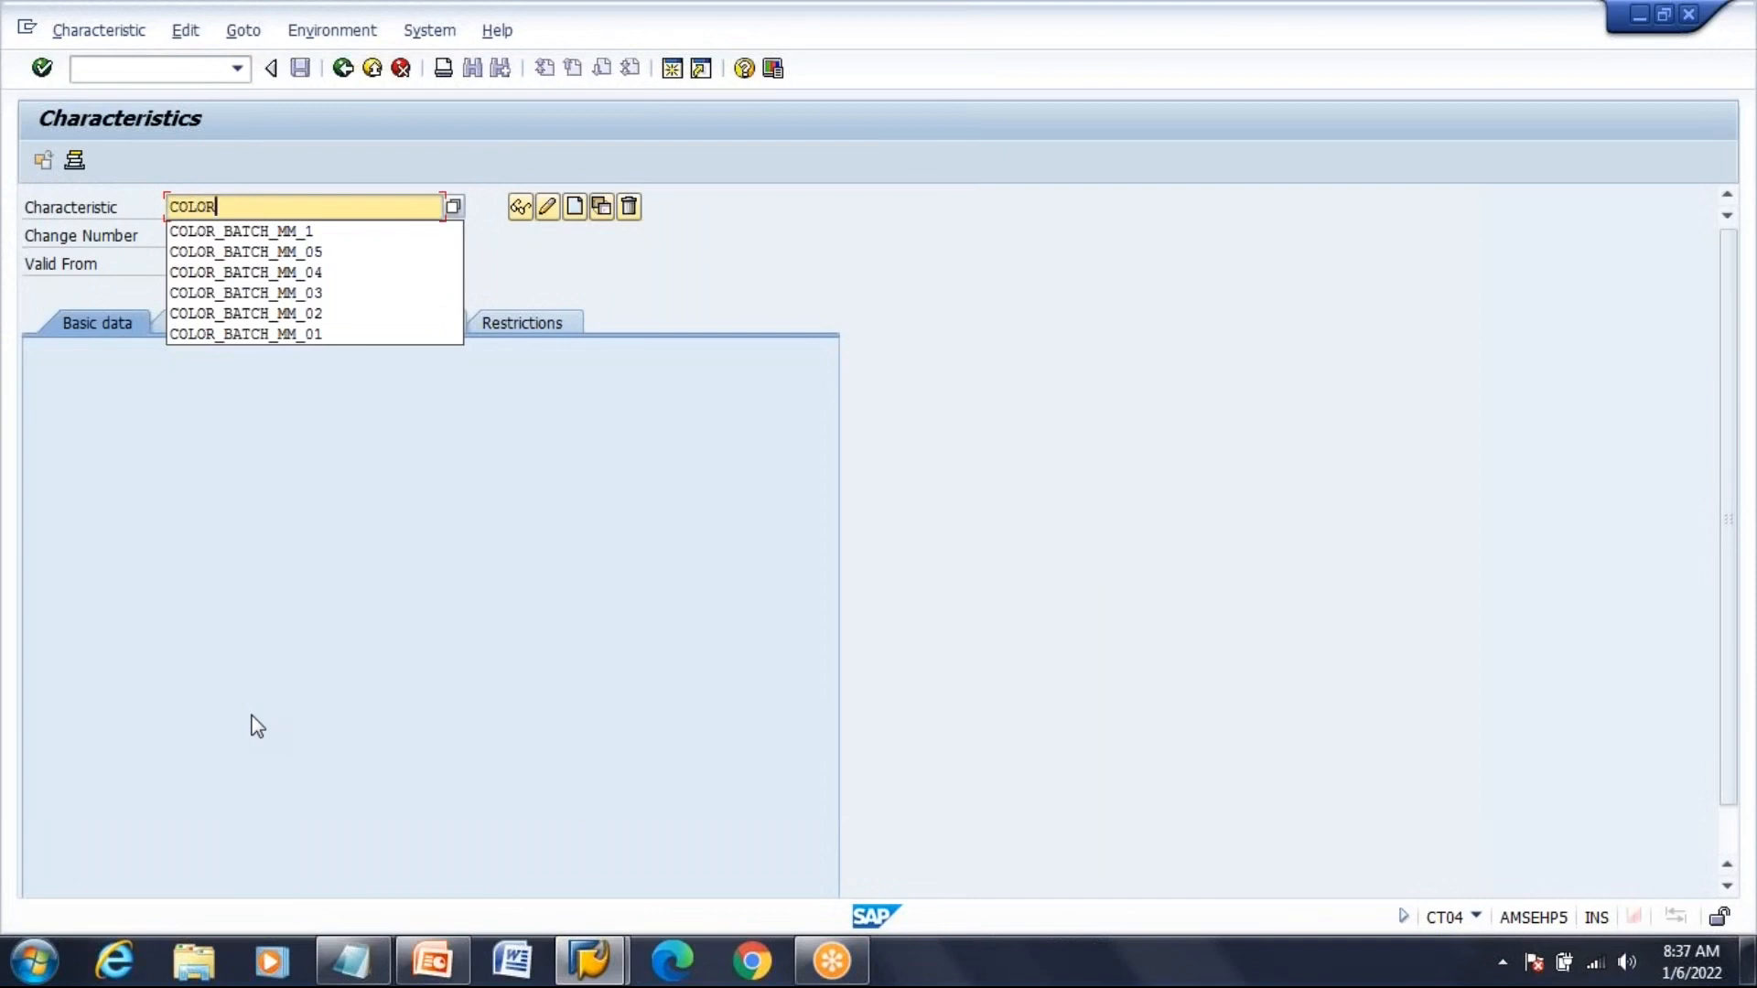
{"action": "type", "text": "_BATCH_PP"}
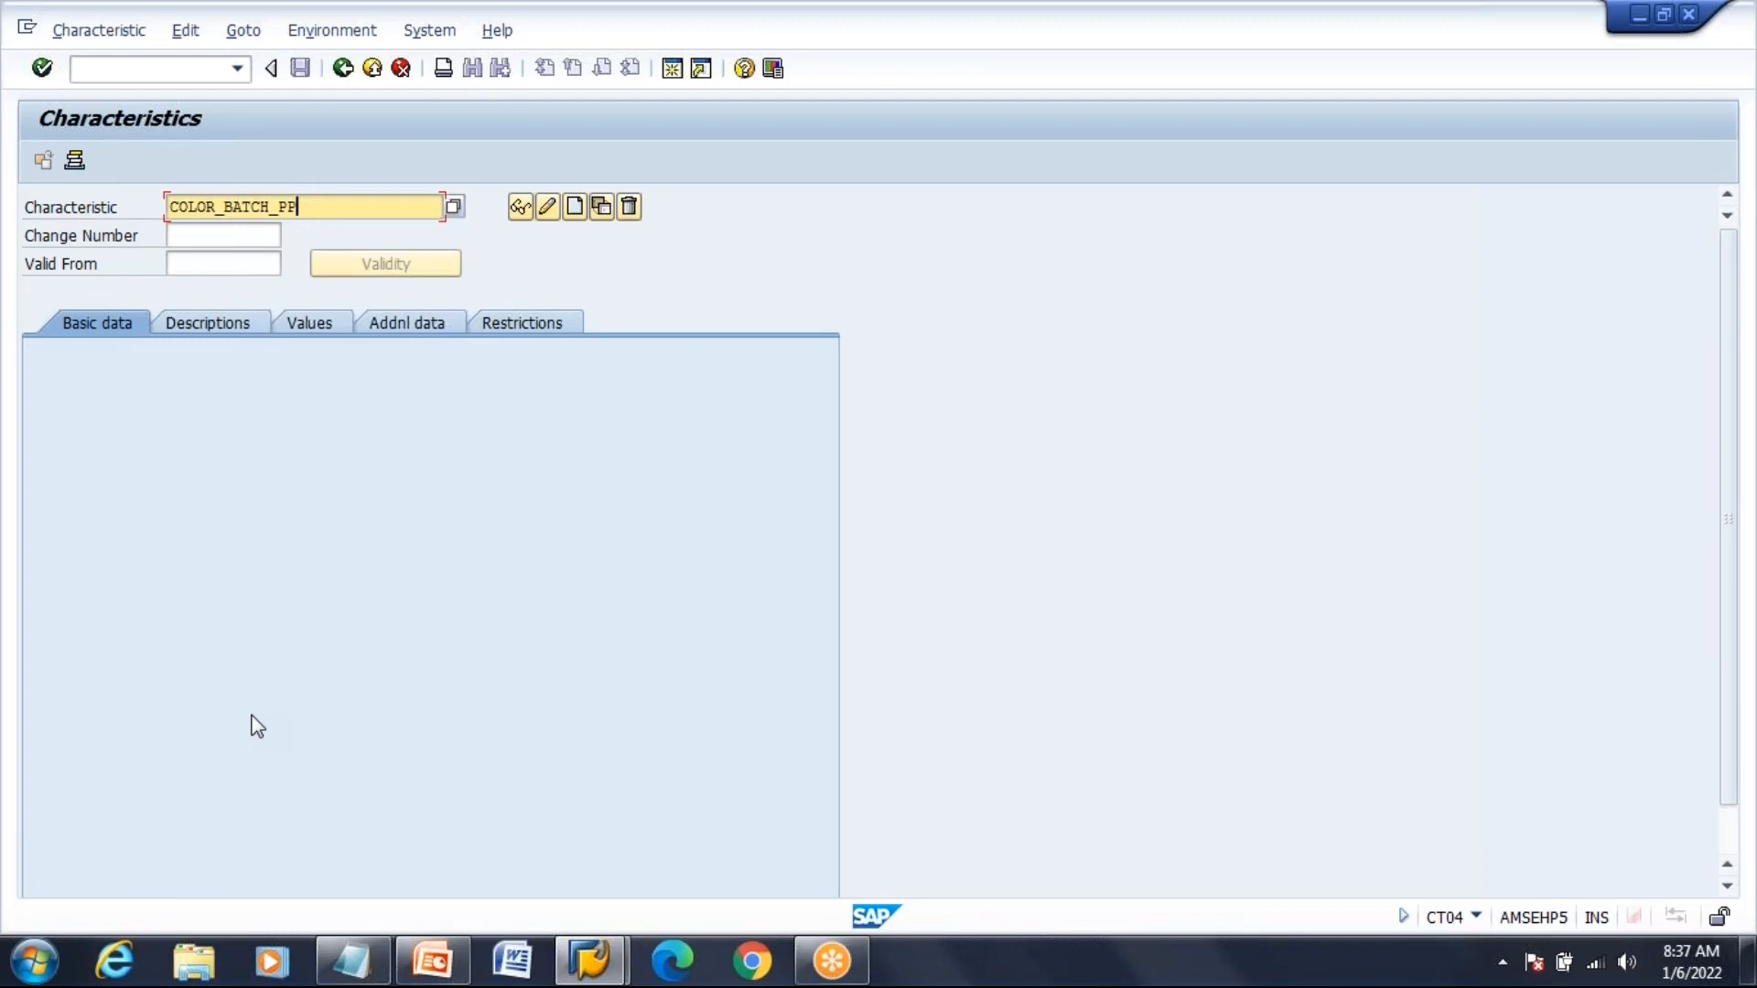
{"action": "type", "text": "_01"}
{"action": "key", "text": "BackSpace"}
{"action": "key", "text": "BackSpace"}
{"action": "key", "text": "BackSpace"}
{"action": "type", "text": "1"}
{"action": "left_click", "coordinate": [224, 264]}
{"action": "type", "text": "06."}
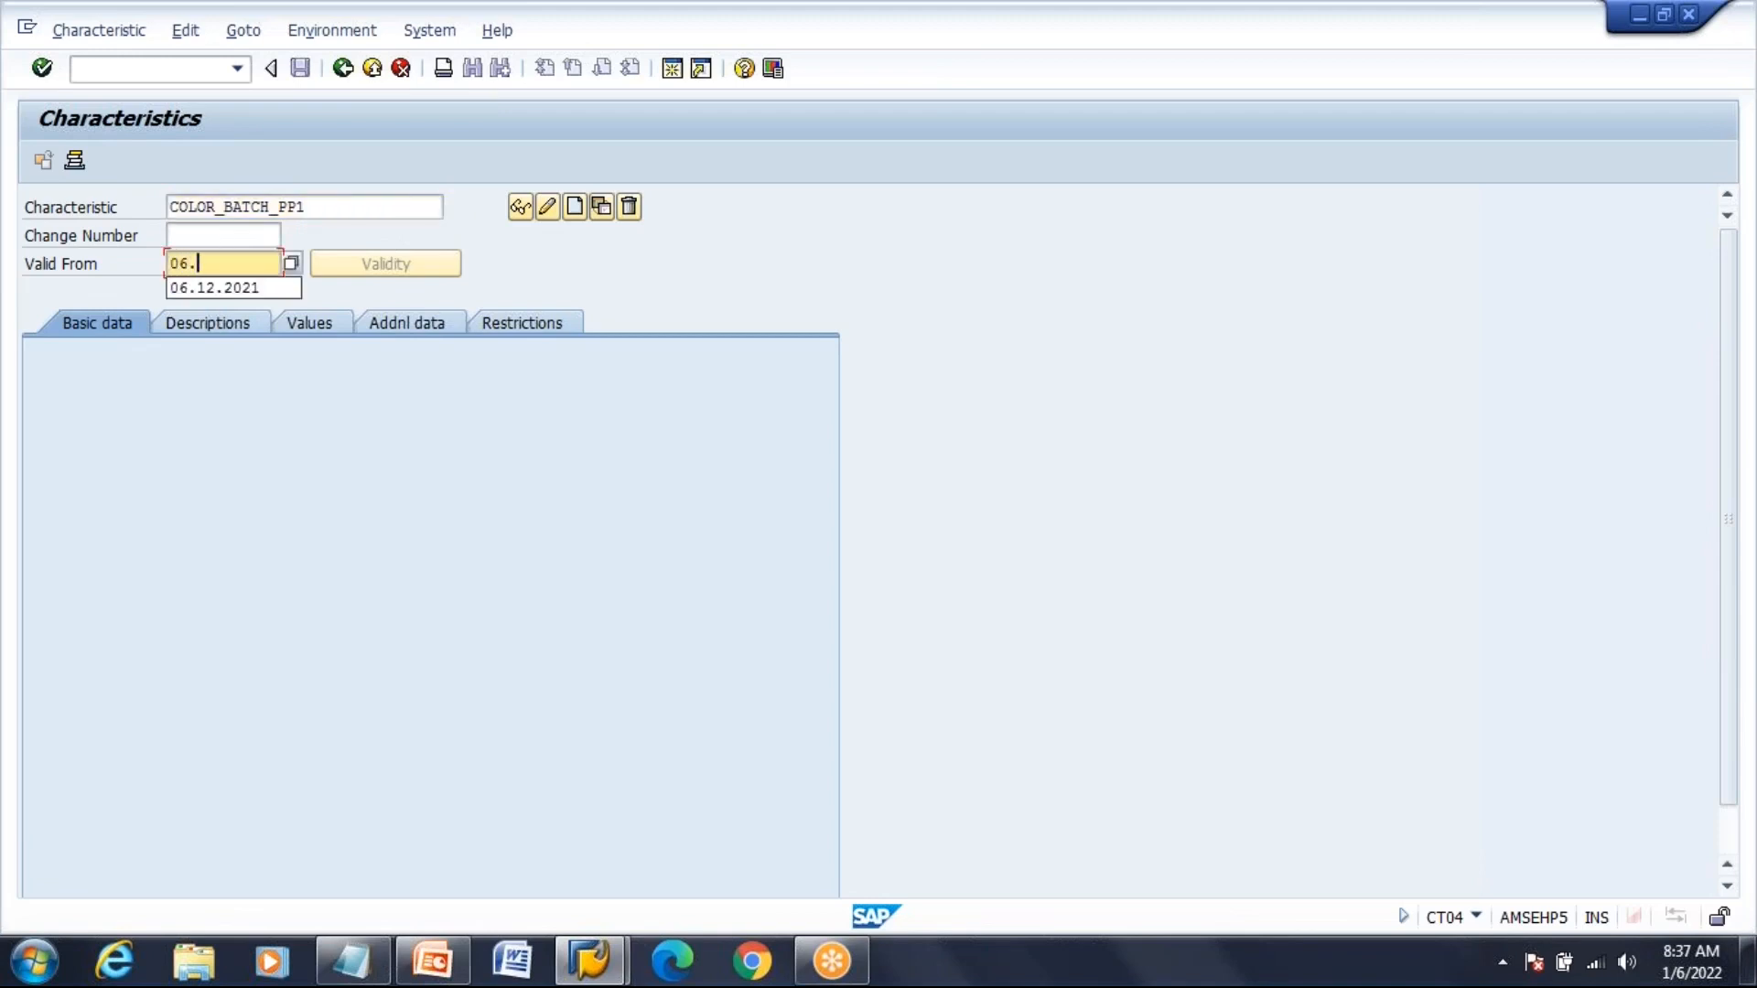
{"action": "type", "text": "01.2022"}
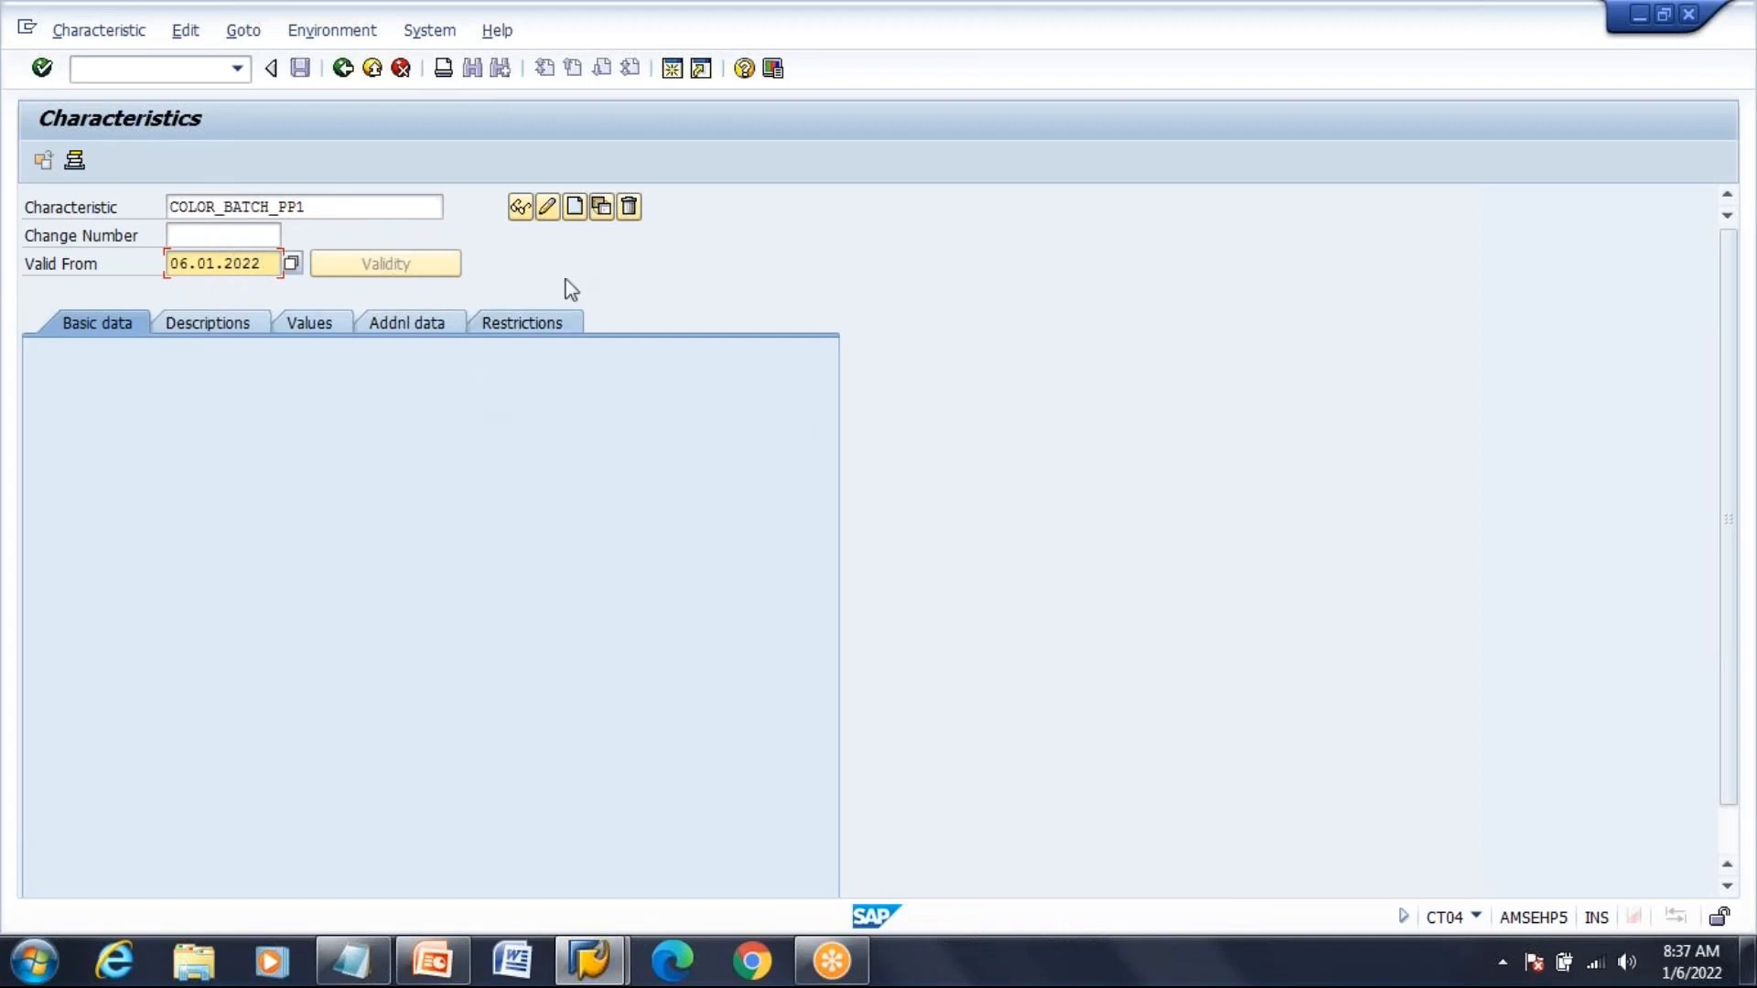
{"action": "left_click", "coordinate": [575, 207]}
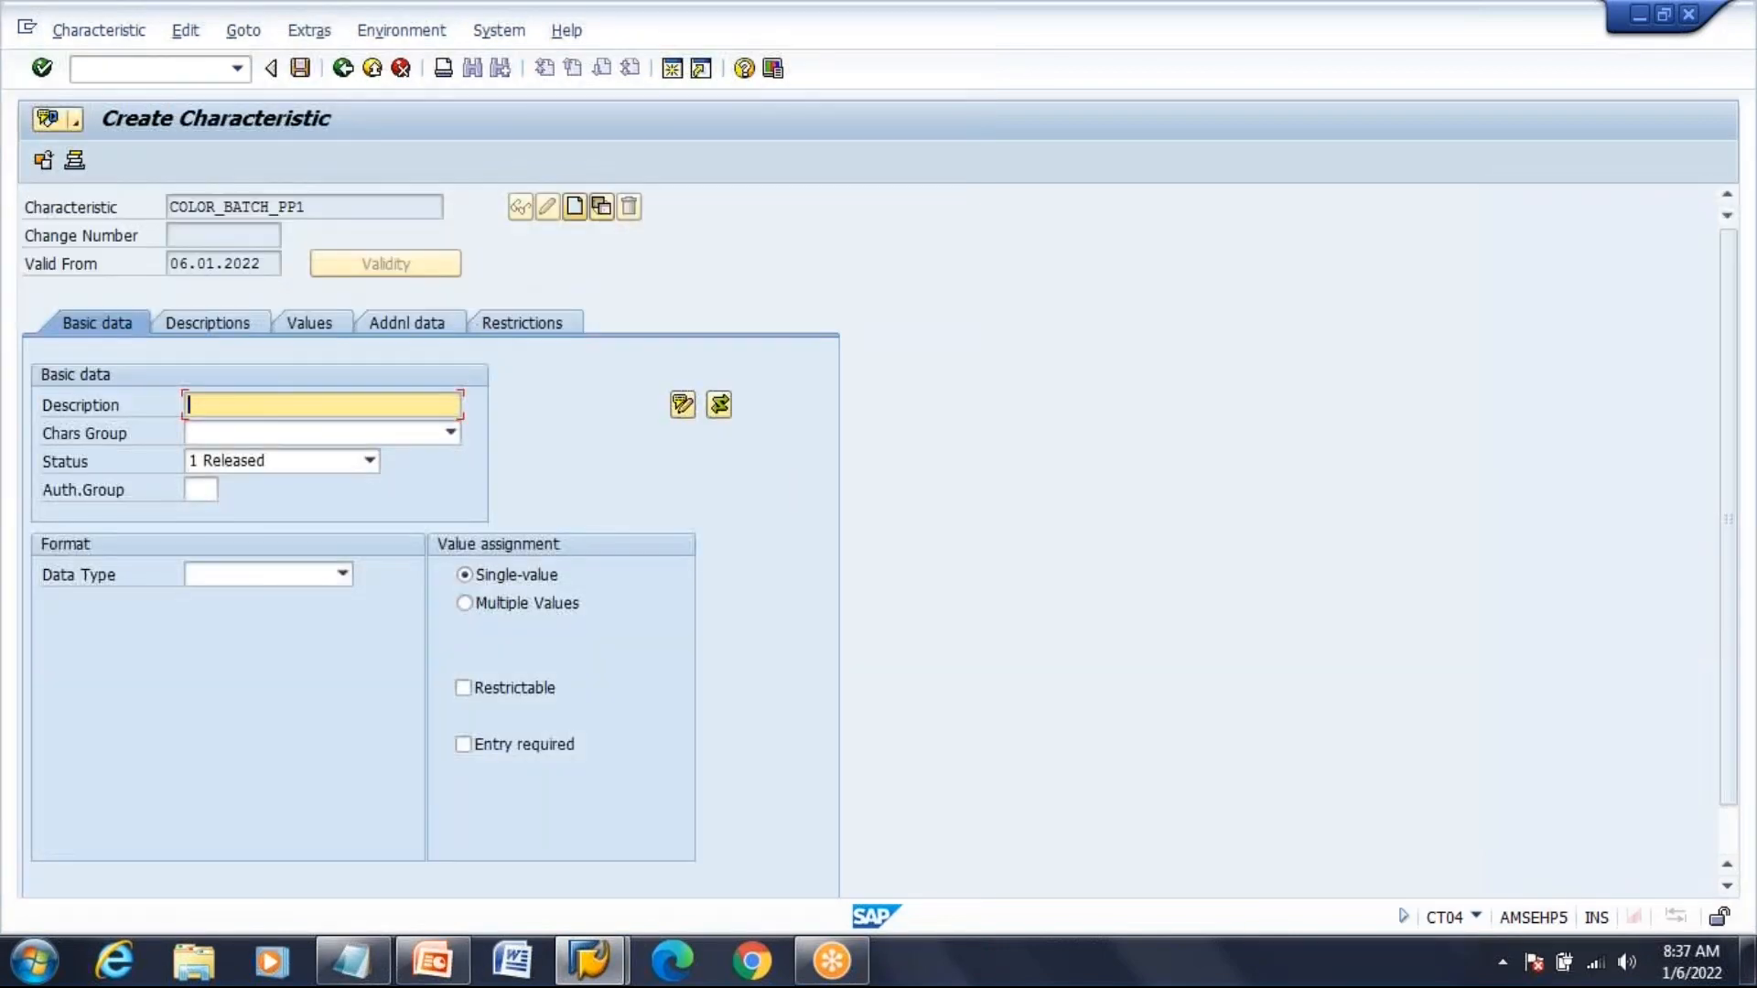
Enter the description 'Color for the Batch PP' and assign characteristic group BATCH
{"action": "type", "text": "COL"}
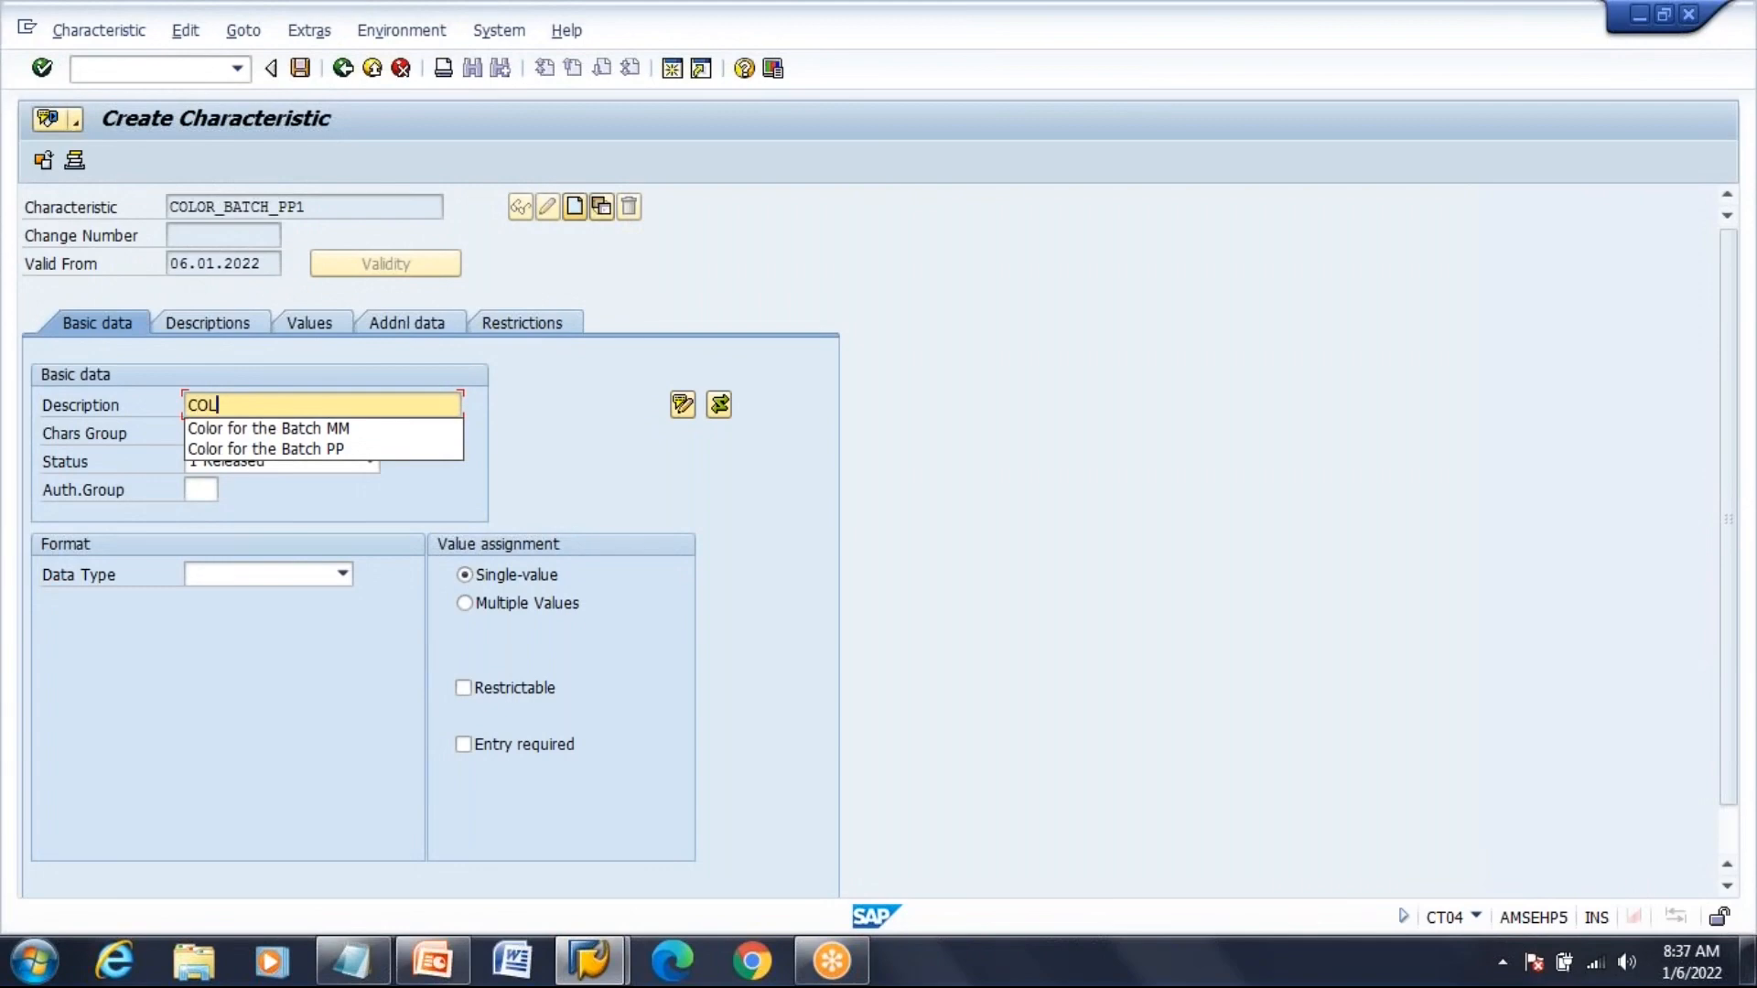
{"action": "key", "text": "Down"}
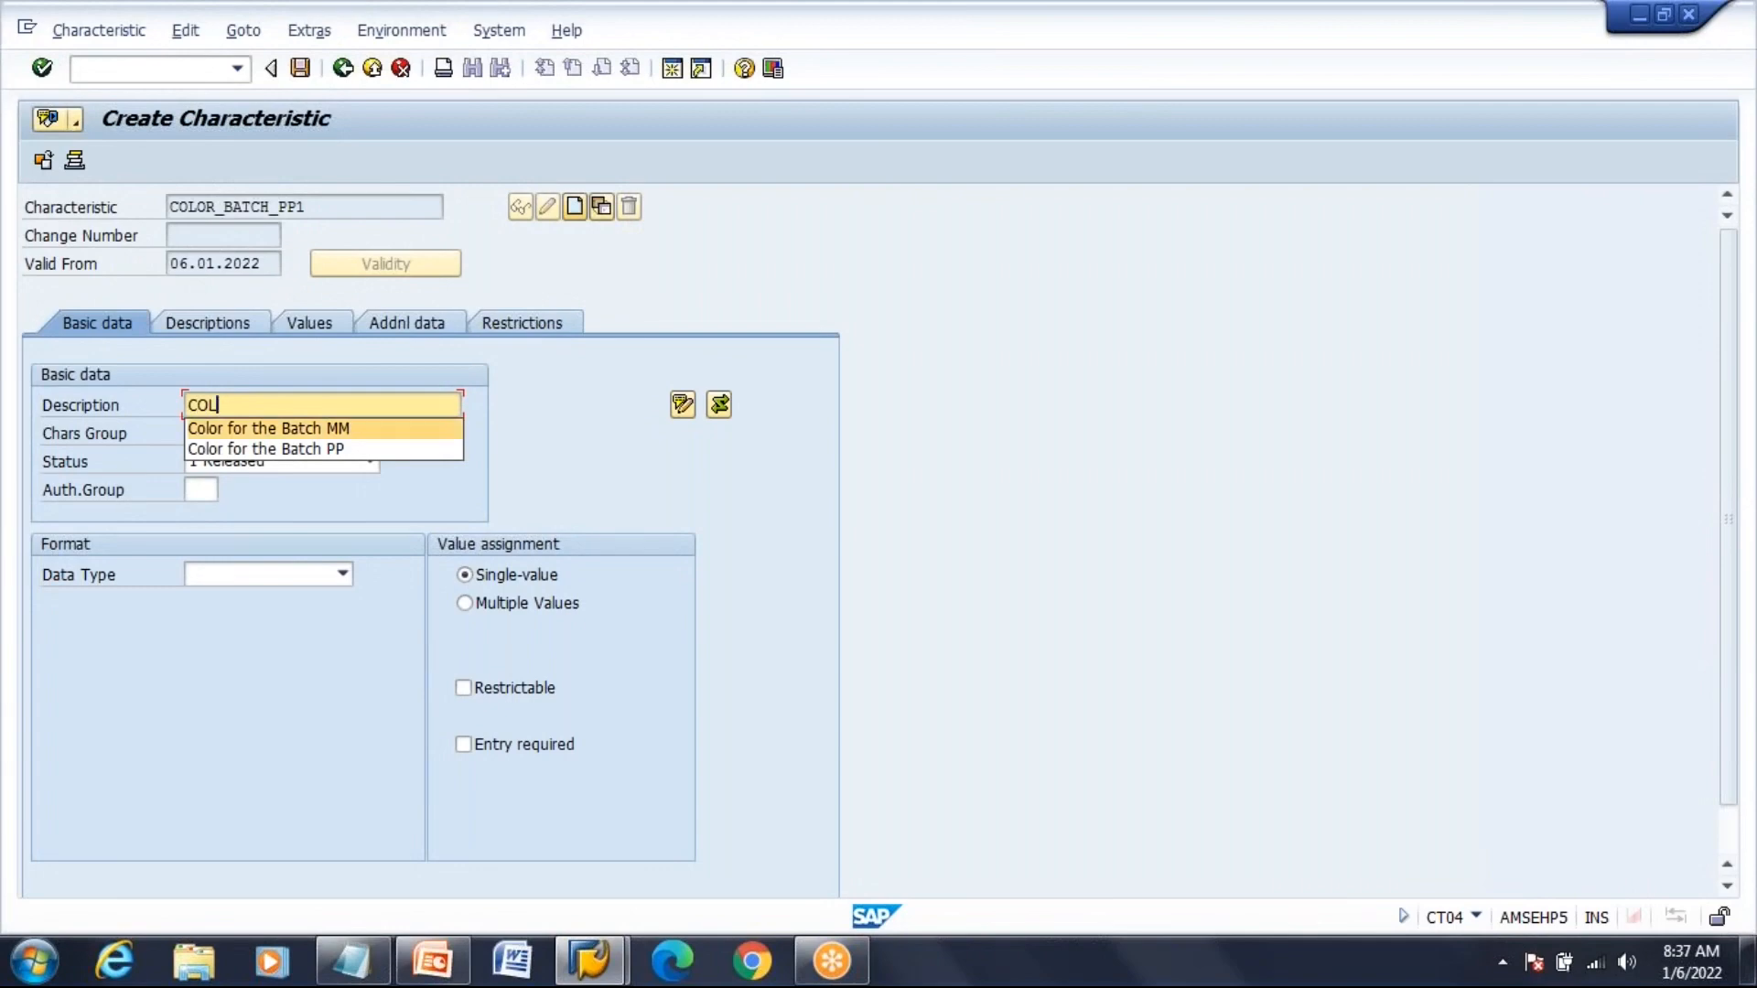
{"action": "key", "text": "Down"}
{"action": "key", "text": "Return"}
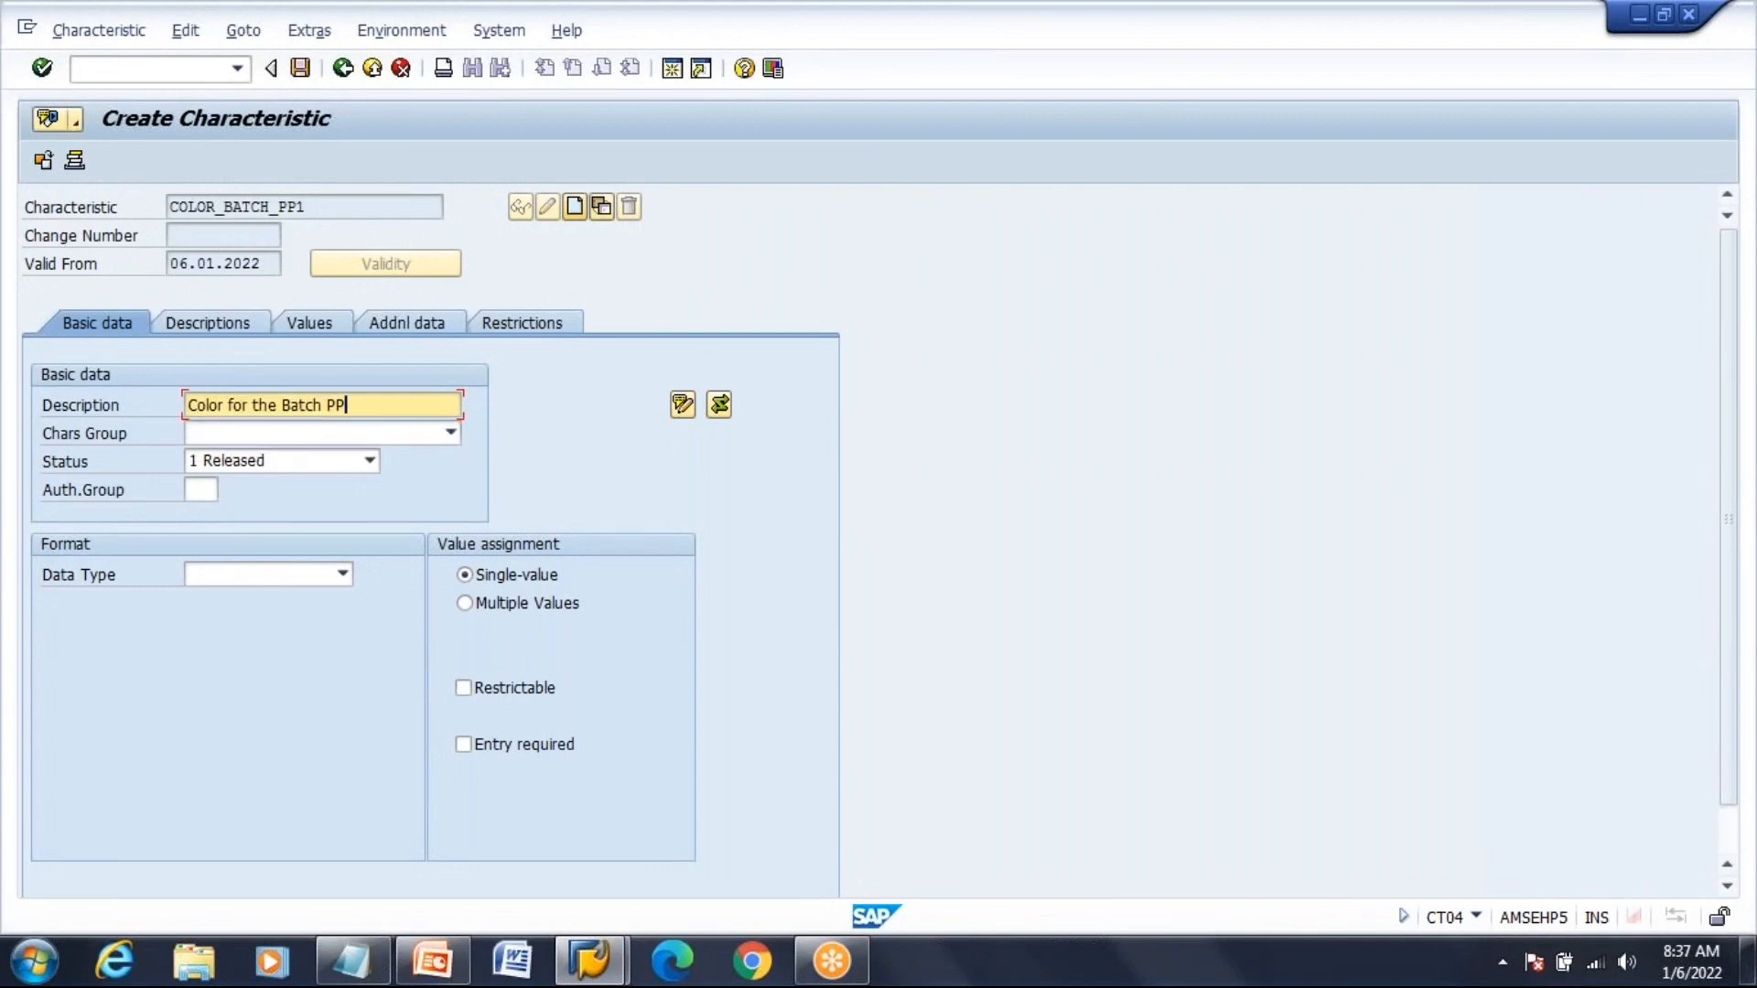
{"action": "key", "text": "Tab"}
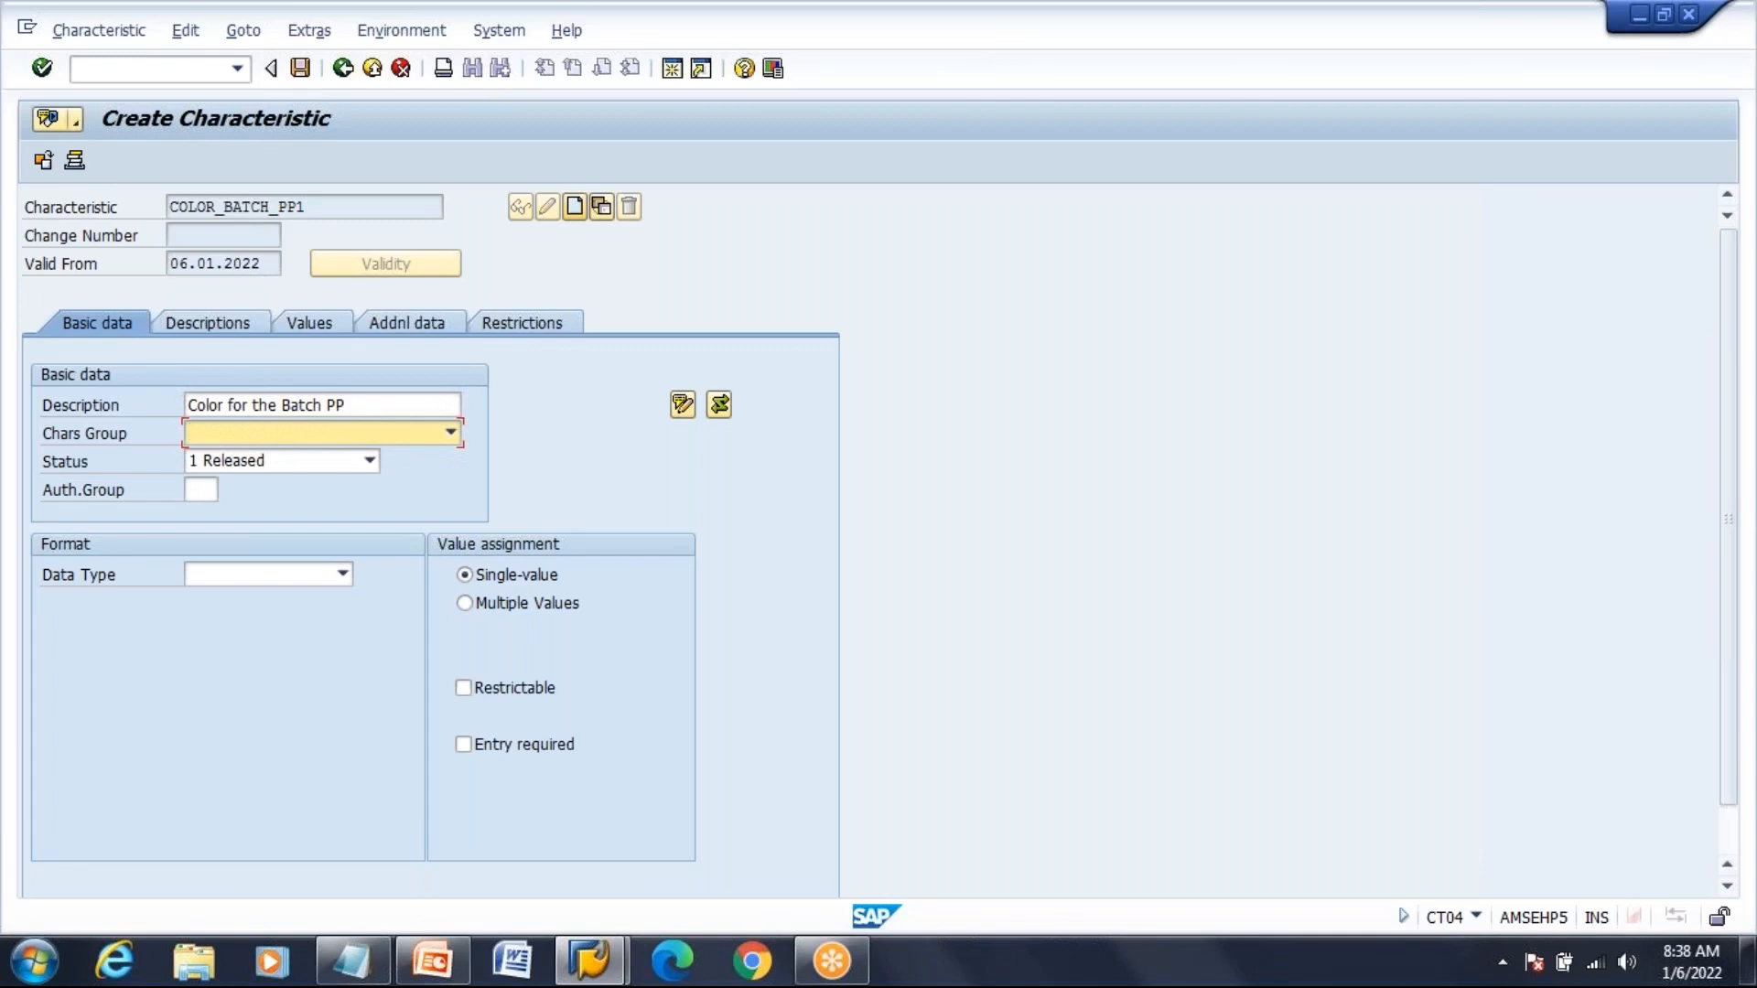
{"action": "left_click", "coordinate": [450, 435]}
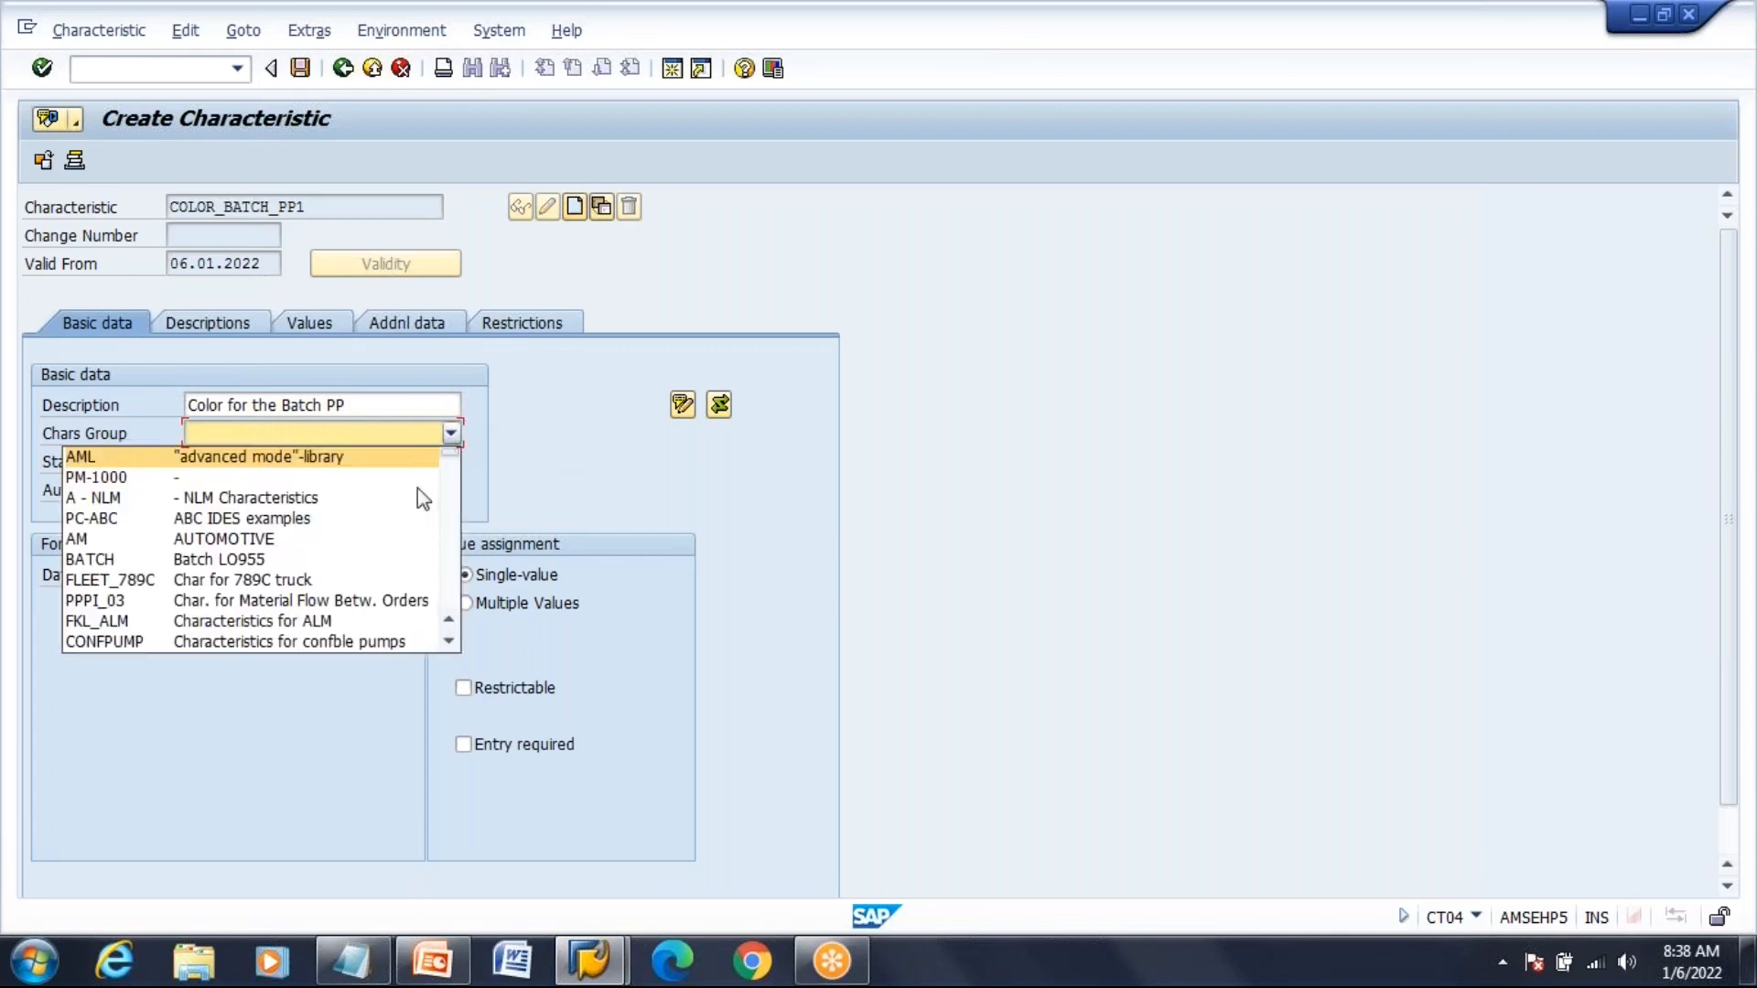
{"action": "left_click", "coordinate": [385, 560]}
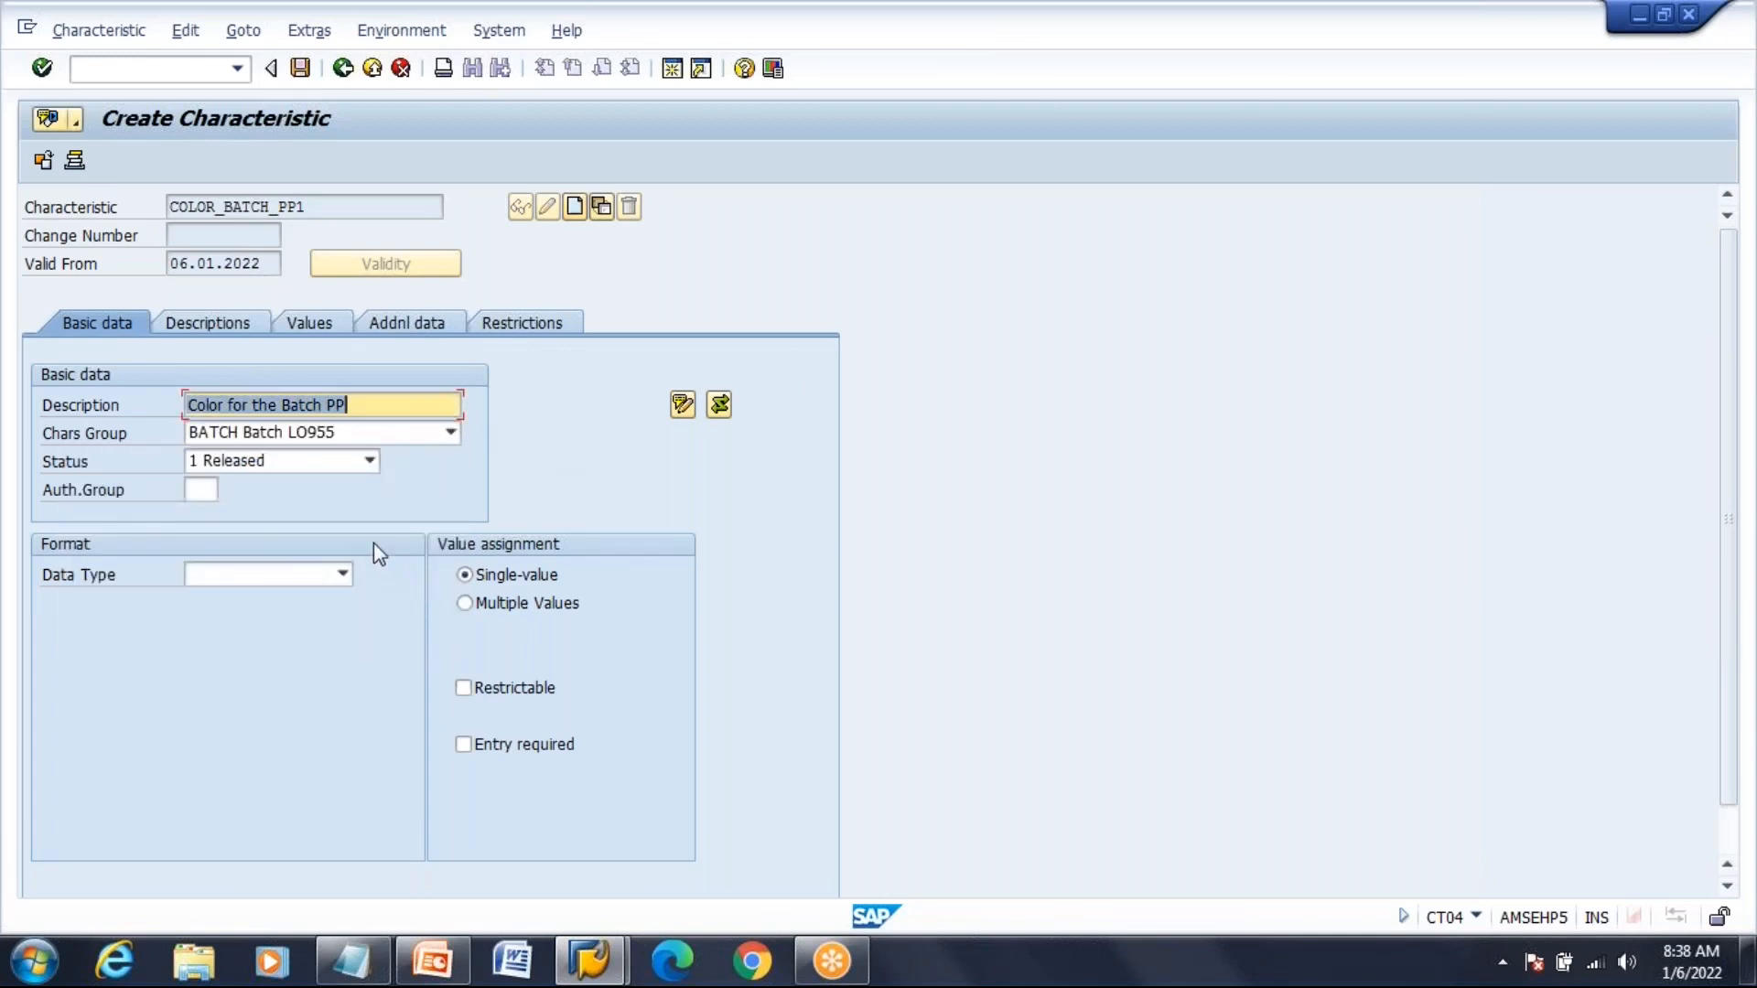
Set status 1 Released, data type CHAR with 10 characters, and allow multiple values
{"action": "left_click", "coordinate": [370, 460]}
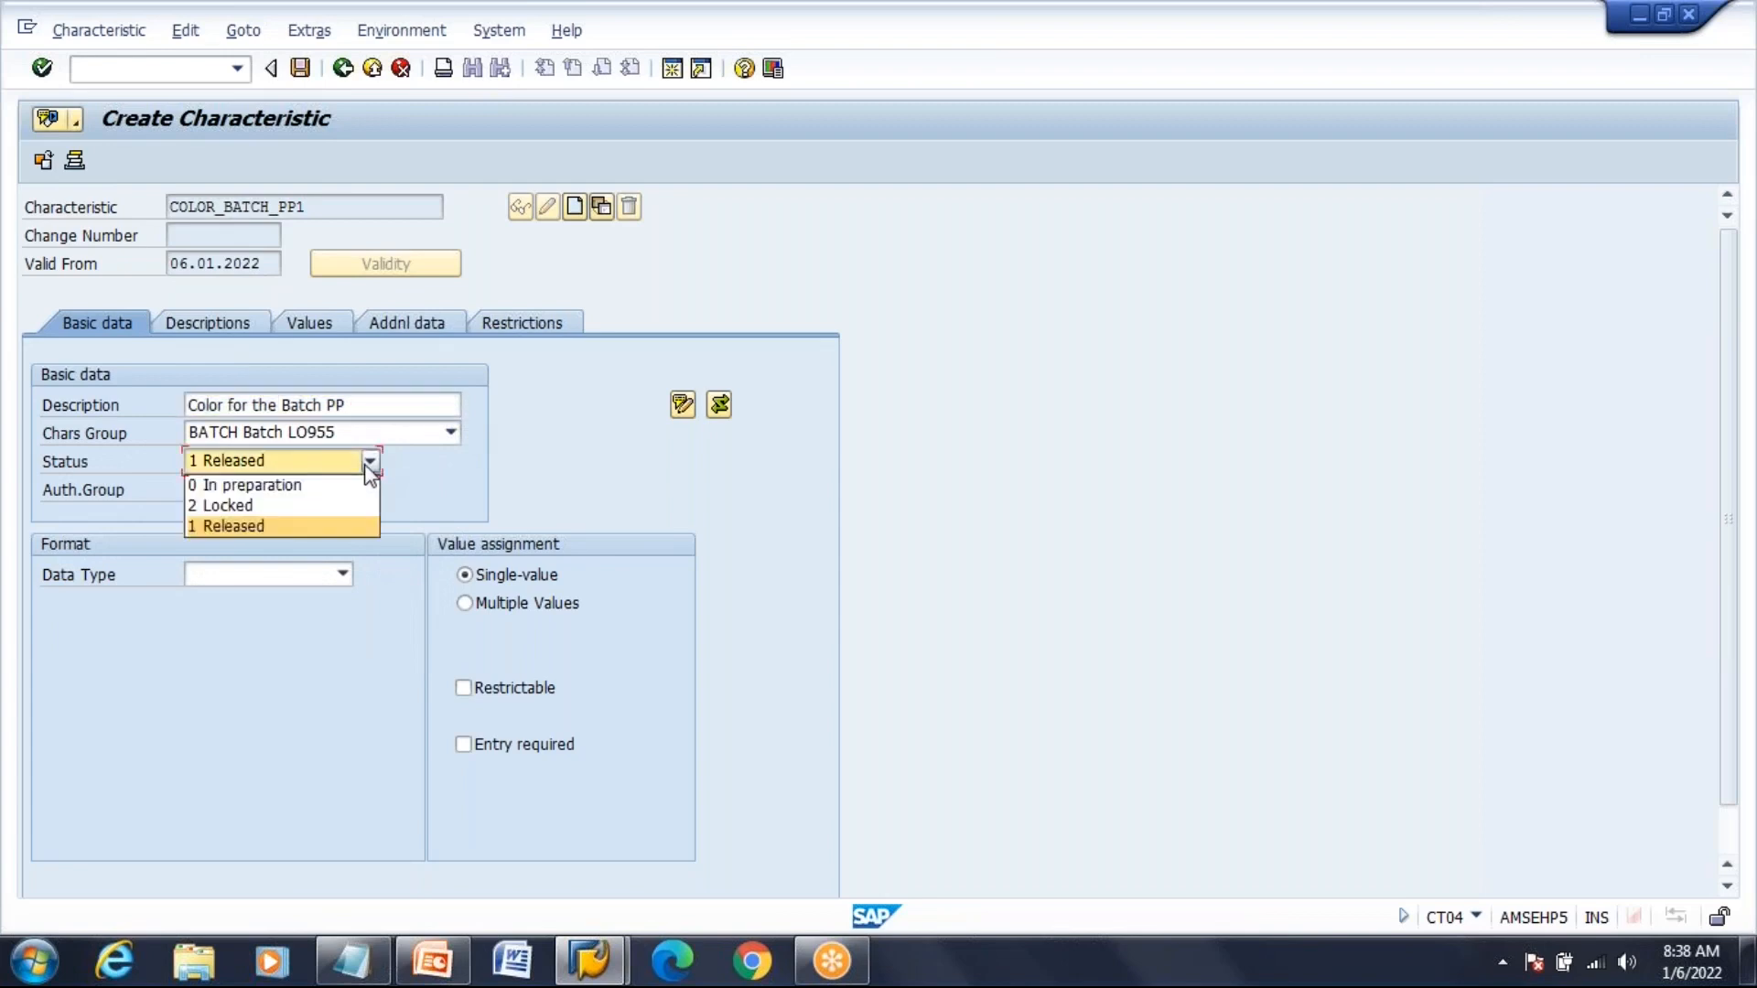
{"action": "left_click", "coordinate": [359, 525]}
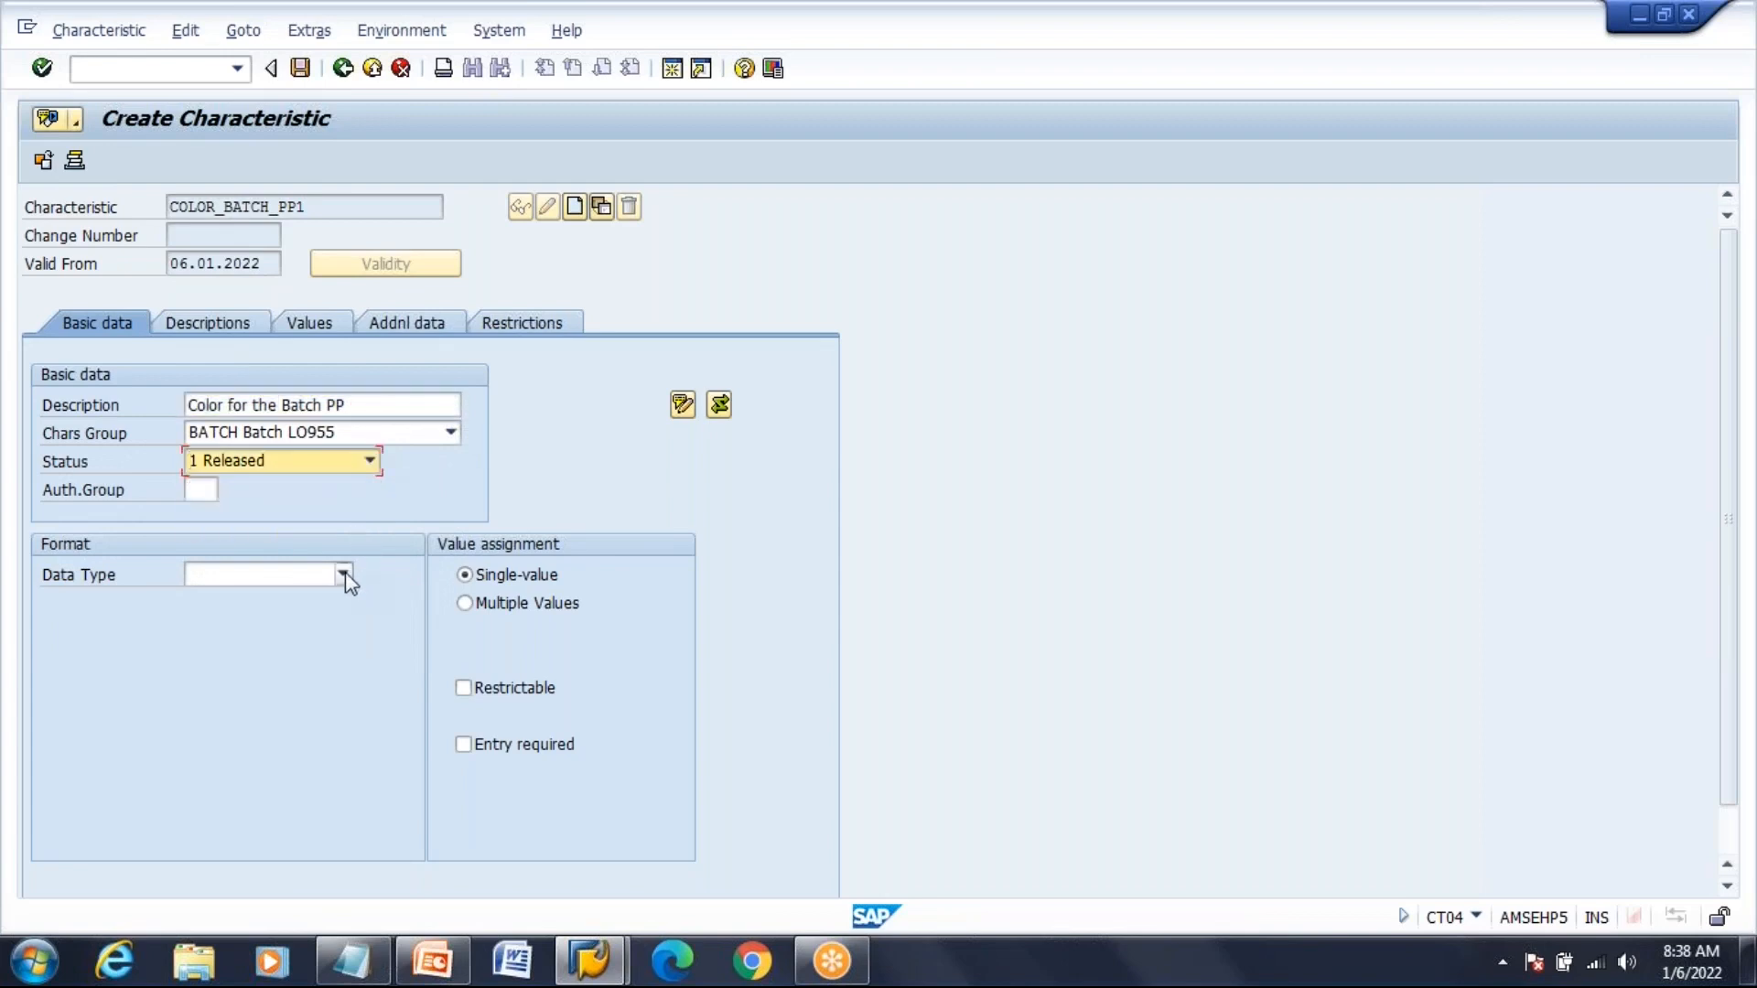
{"action": "left_click", "coordinate": [344, 576]}
{"action": "left_click", "coordinate": [331, 600]}
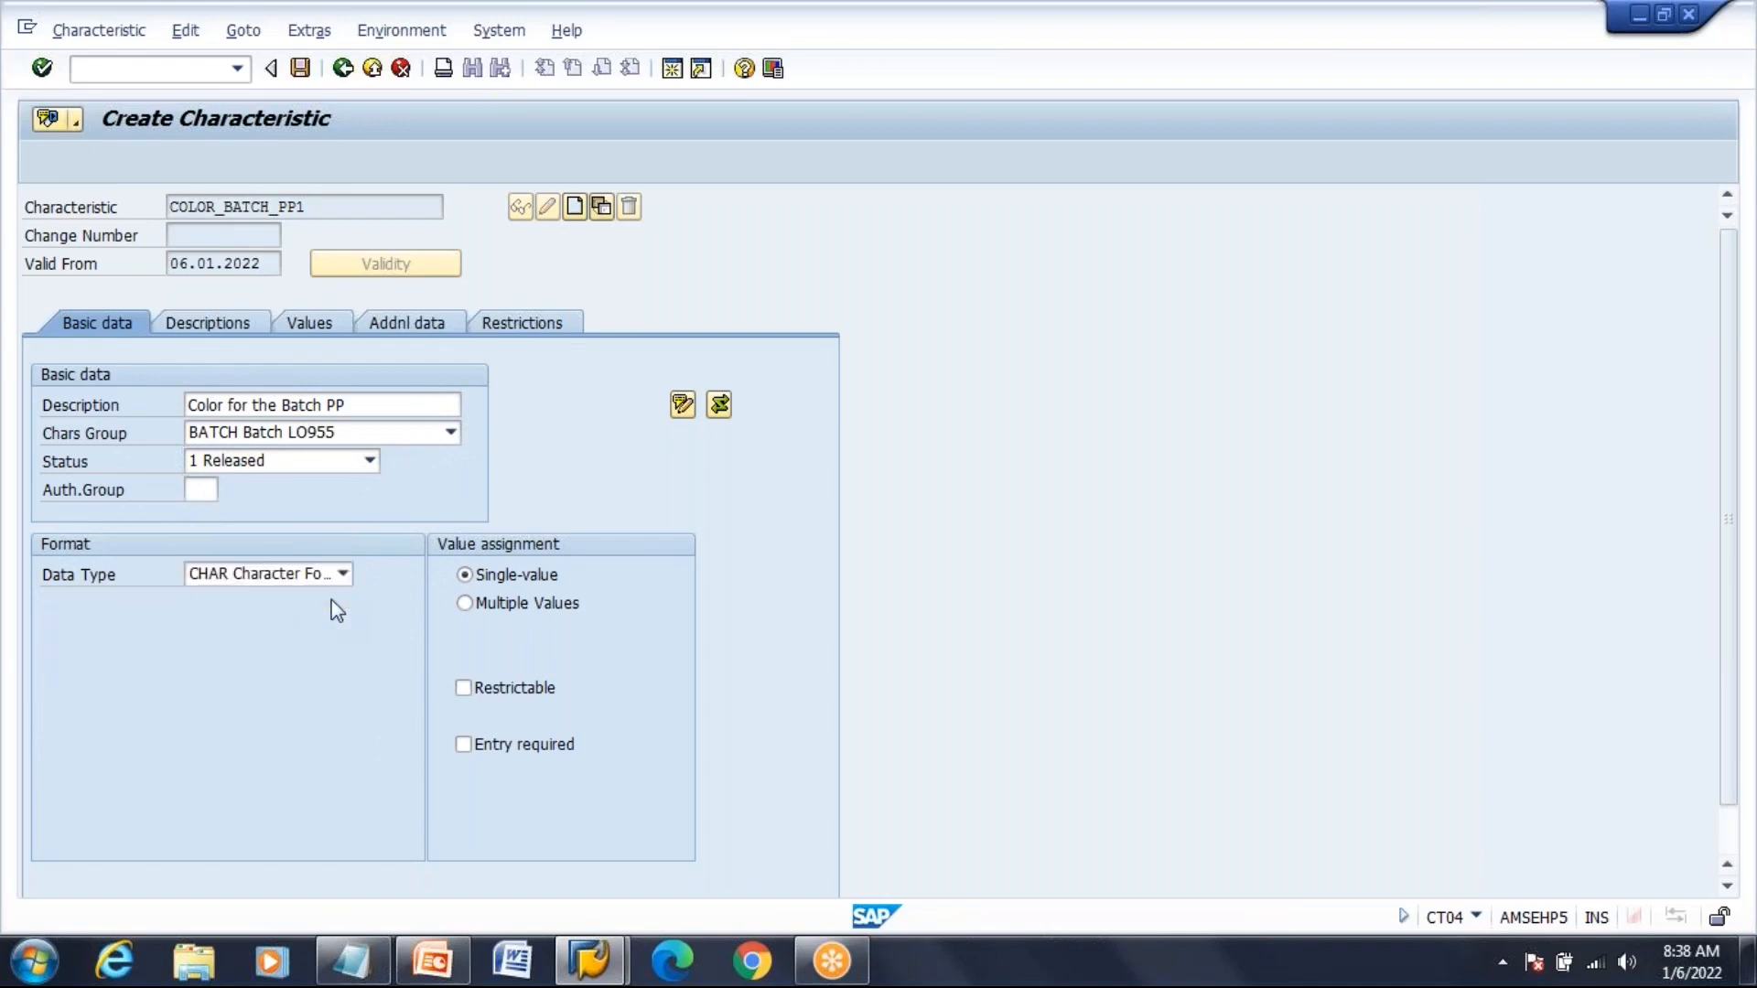
{"action": "type", "text": "1"}
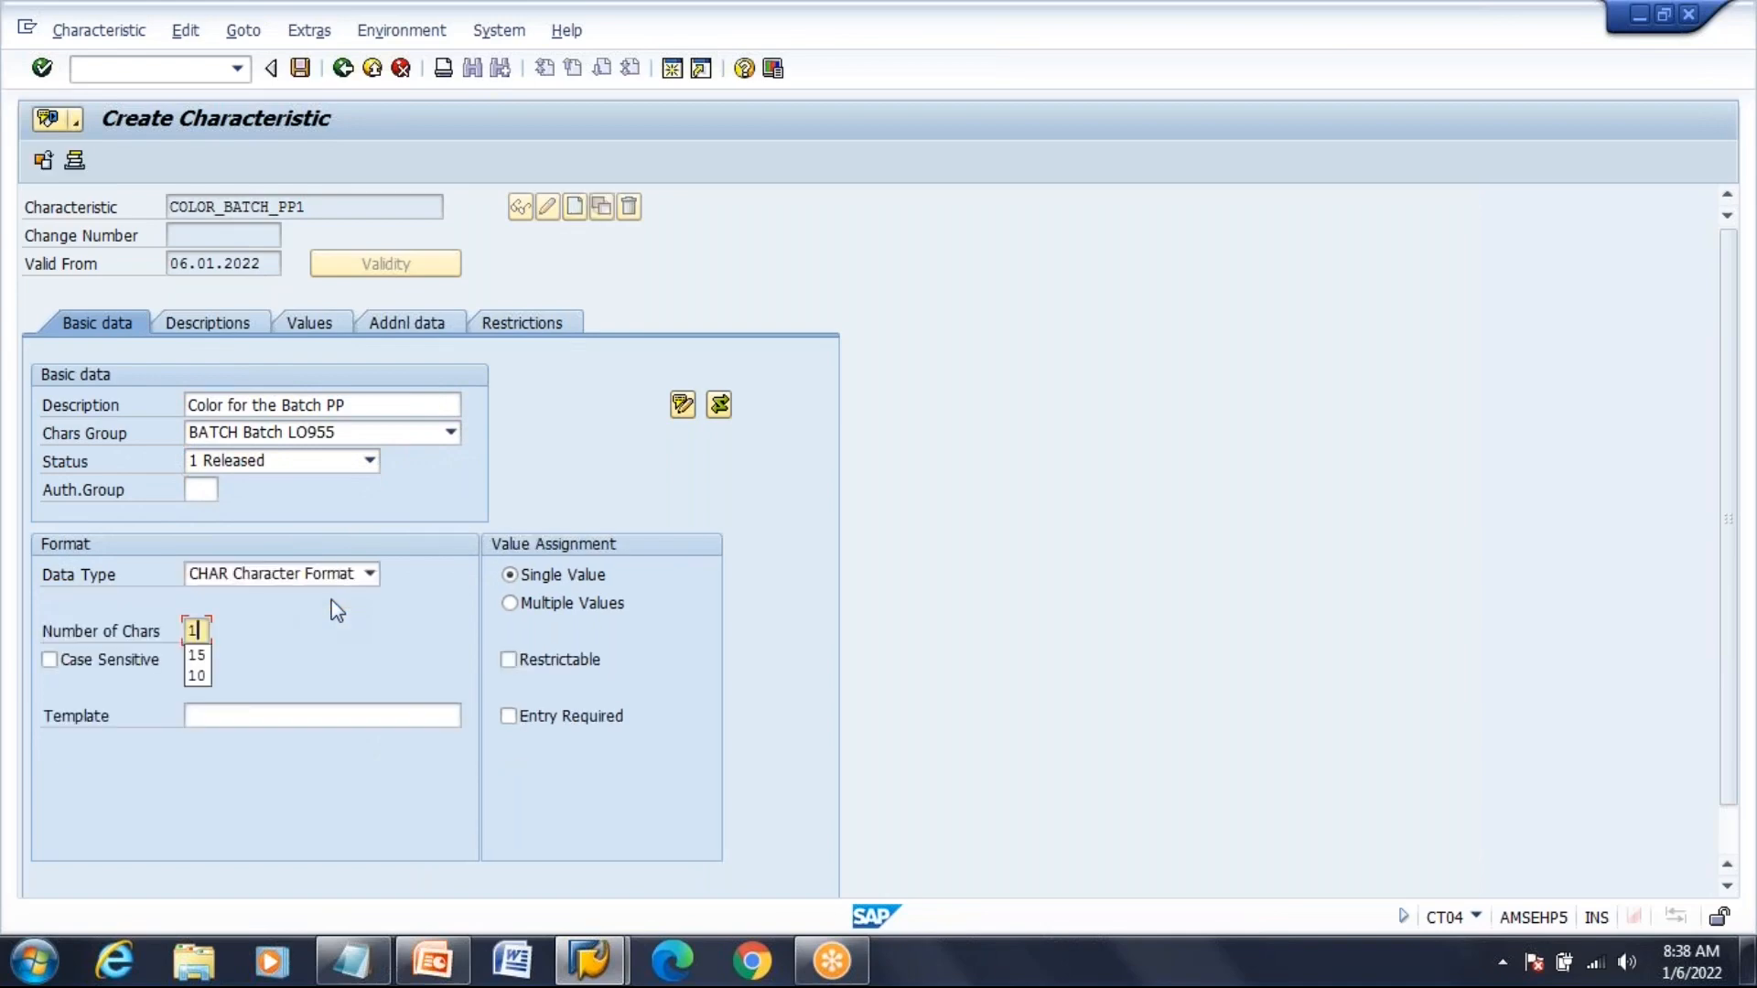
{"action": "type", "text": "0"}
{"action": "left_click", "coordinate": [513, 603]}
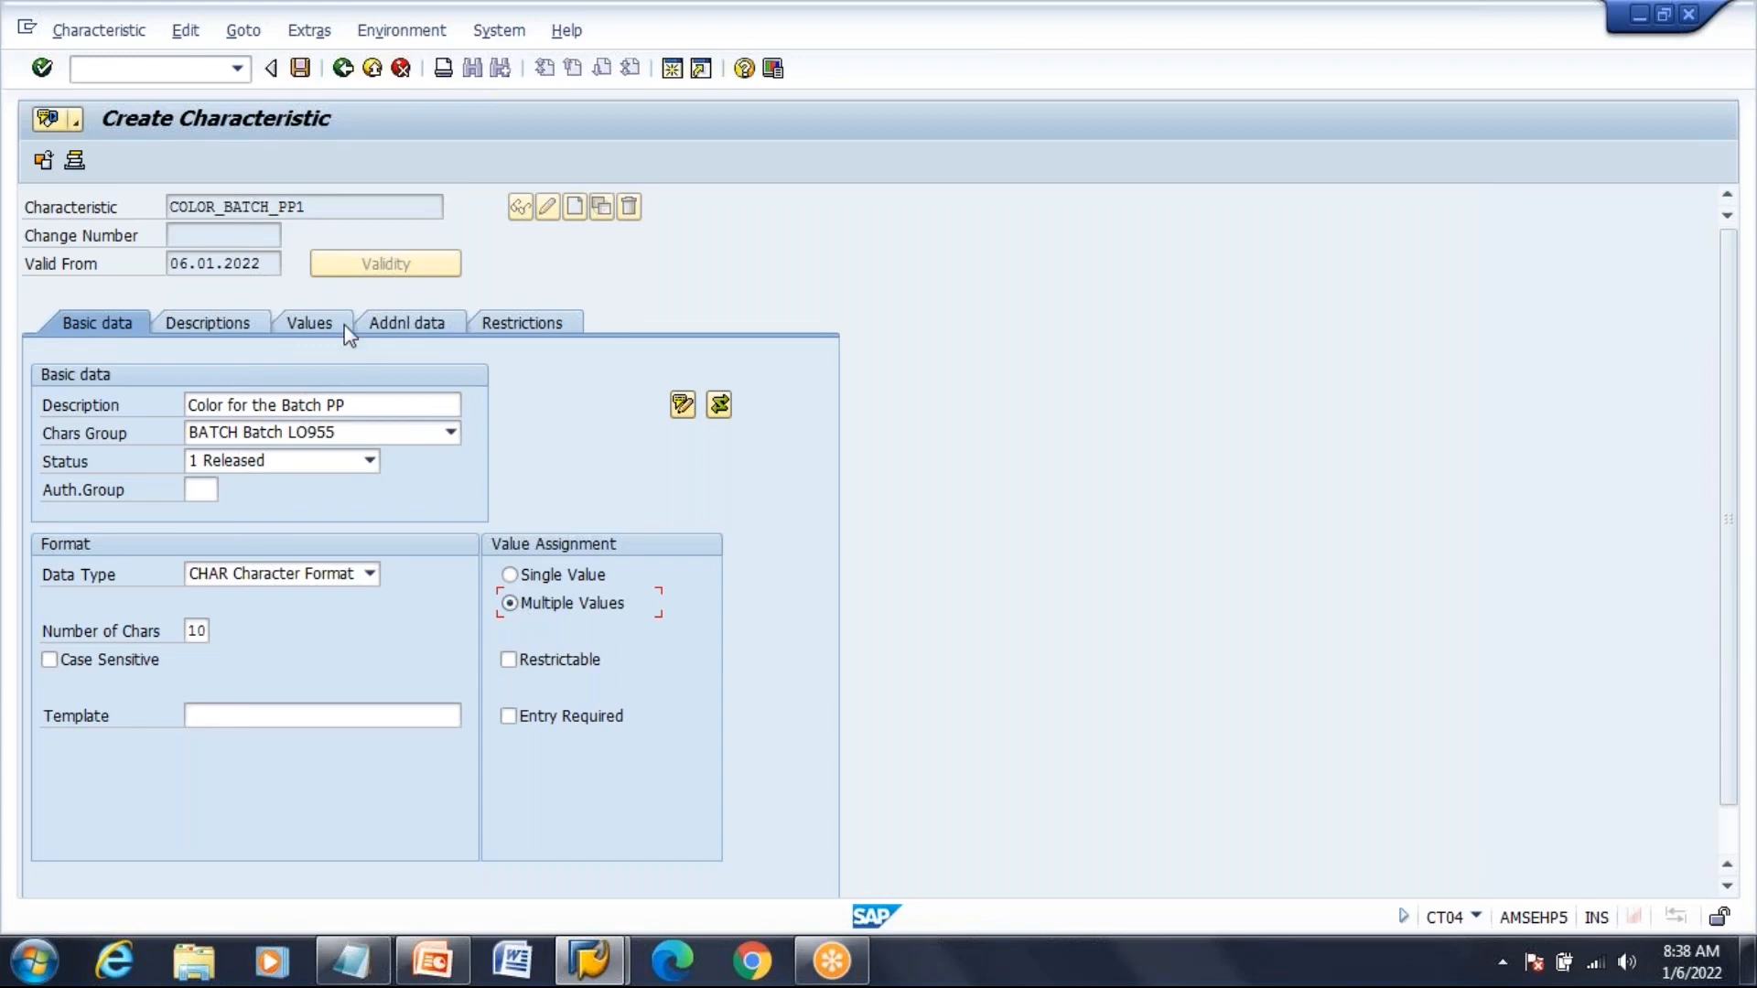
Enter allowed values 01 Red and 02 Blue on the Values tab
{"action": "left_click", "coordinate": [309, 323]}
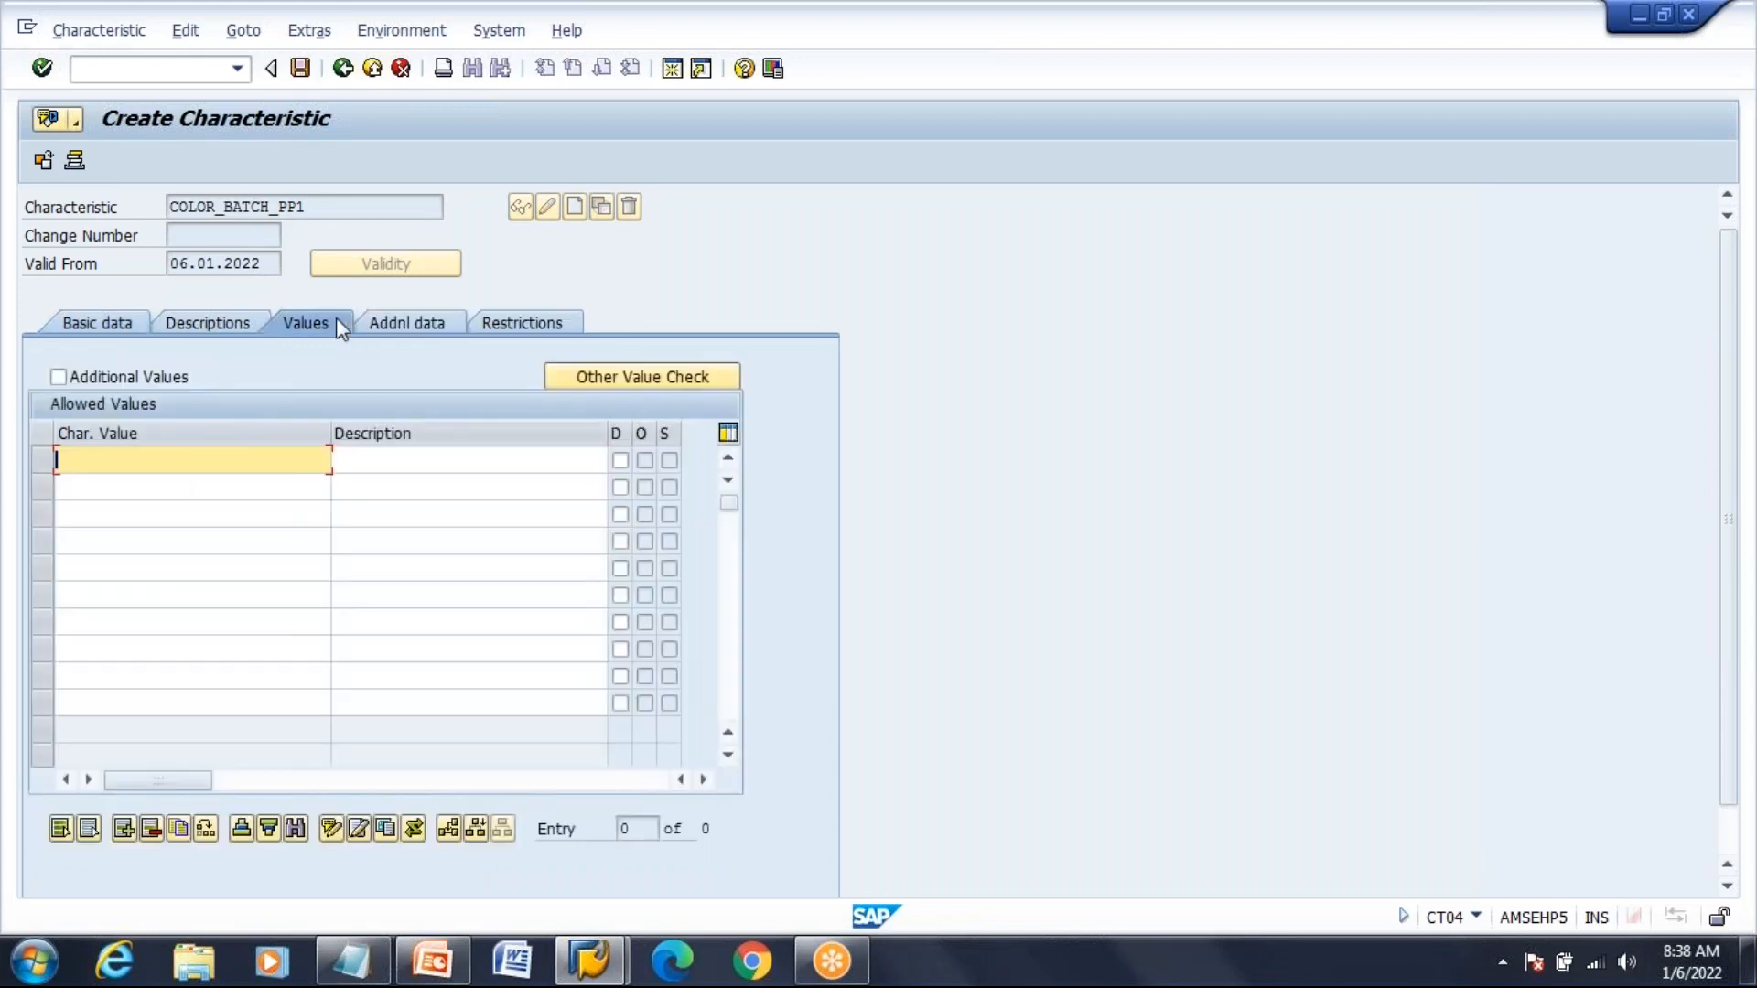
{"action": "type", "text": "01"}
{"action": "key", "text": "Tab"}
{"action": "type", "text": "R"}
{"action": "key", "text": "Down"}
{"action": "key", "text": "Down"}
{"action": "key", "text": "Return"}
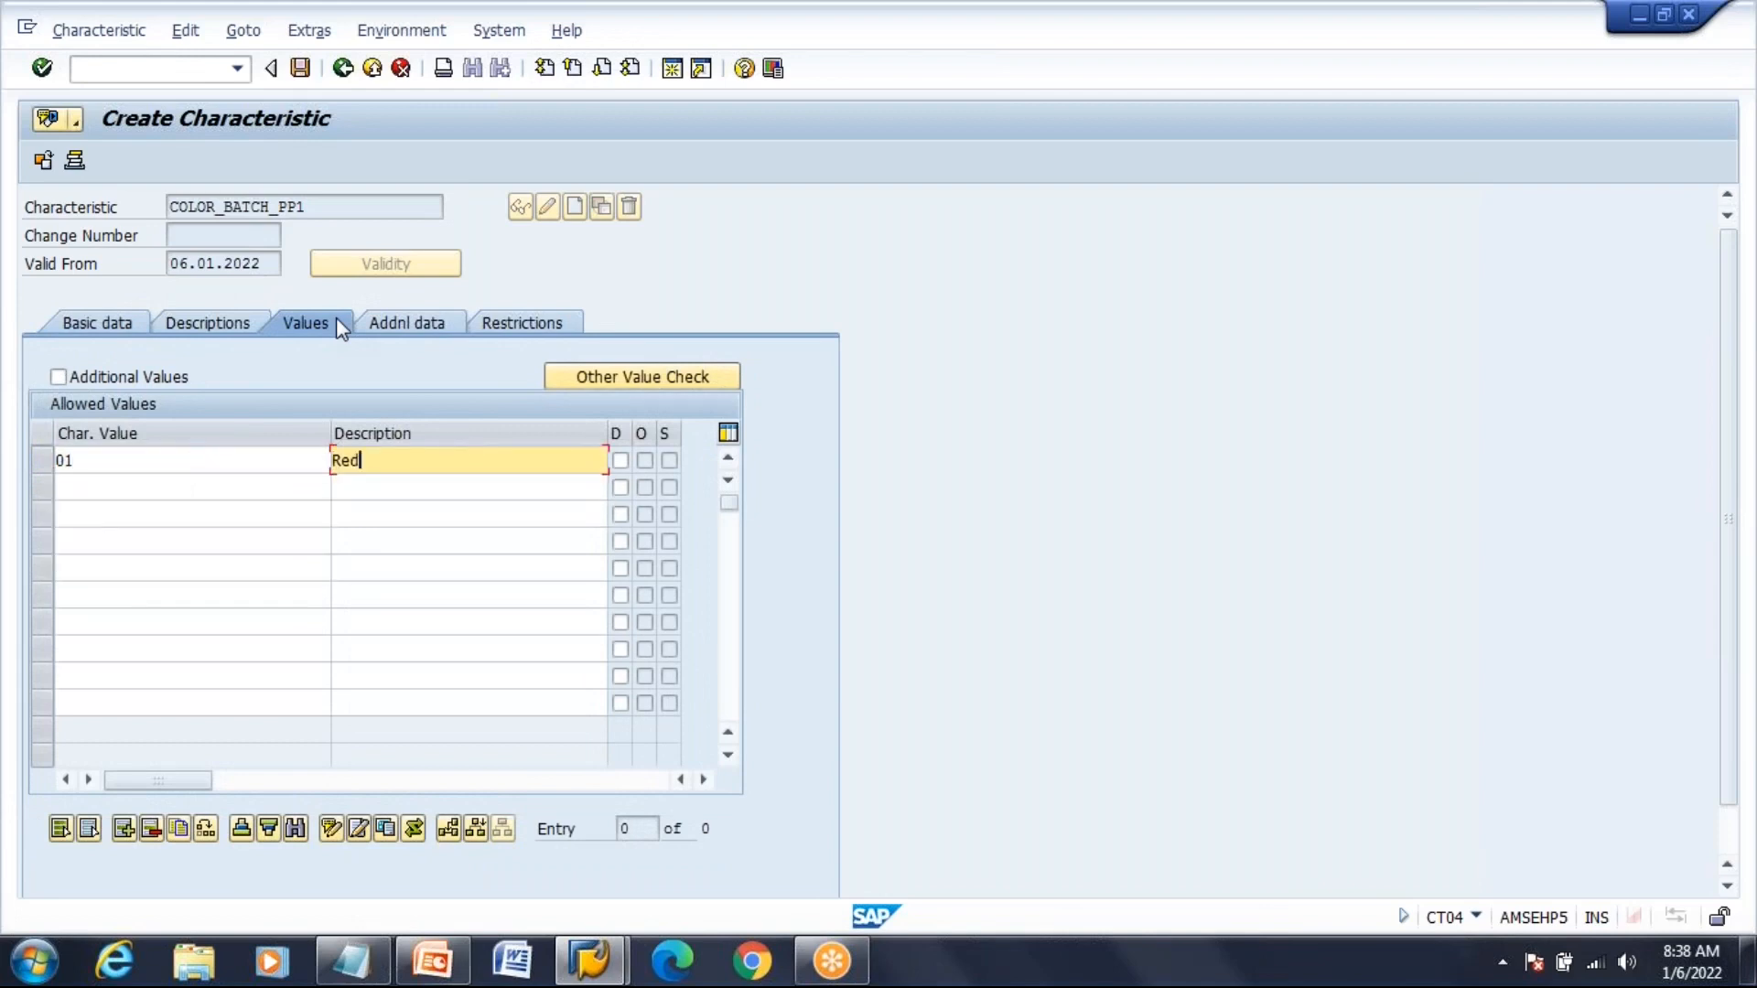
{"action": "key", "text": "Tab"}
{"action": "key", "text": "Tab"}
{"action": "type", "text": "02"}
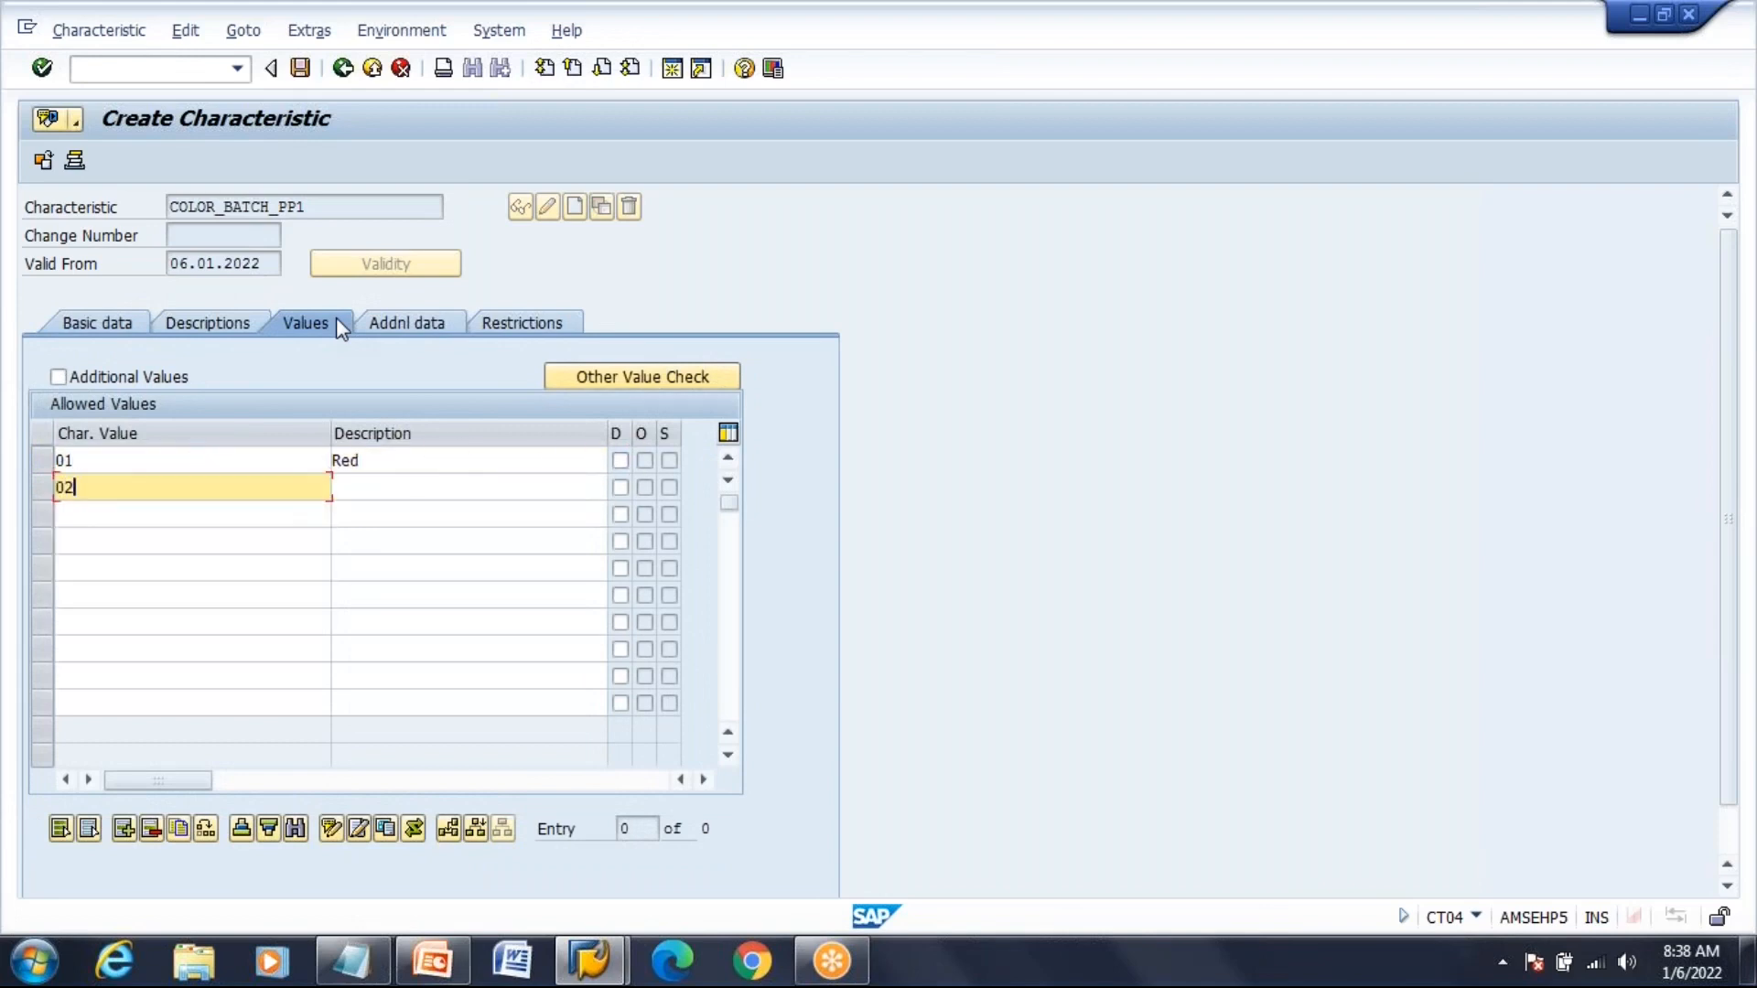
{"action": "key", "text": "Tab"}
{"action": "type", "text": "B"}
{"action": "key", "text": "Down"}
{"action": "key", "text": "Return"}
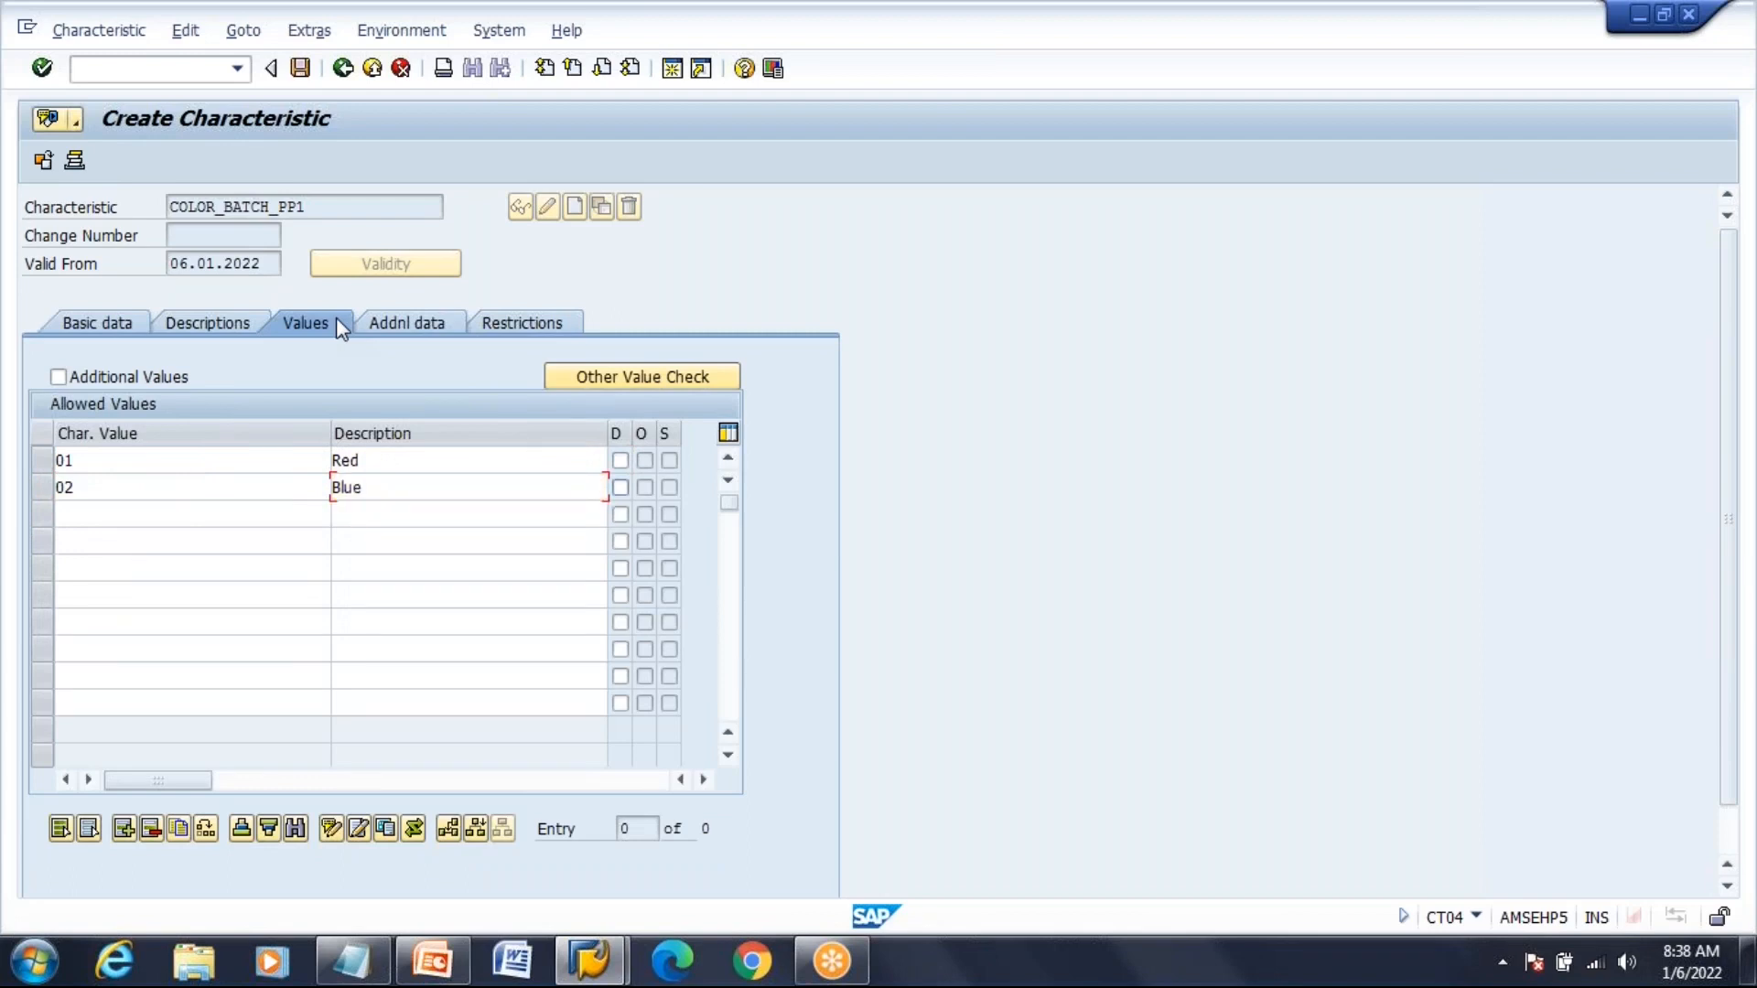
Add values 03 Green and 04 Other Color Reject the Batch, then save the characteristic
{"action": "key", "text": "Tab"}
{"action": "key", "text": "Tab"}
{"action": "type", "text": "03"}
{"action": "key", "text": "Tab"}
{"action": "type", "text": "G"}
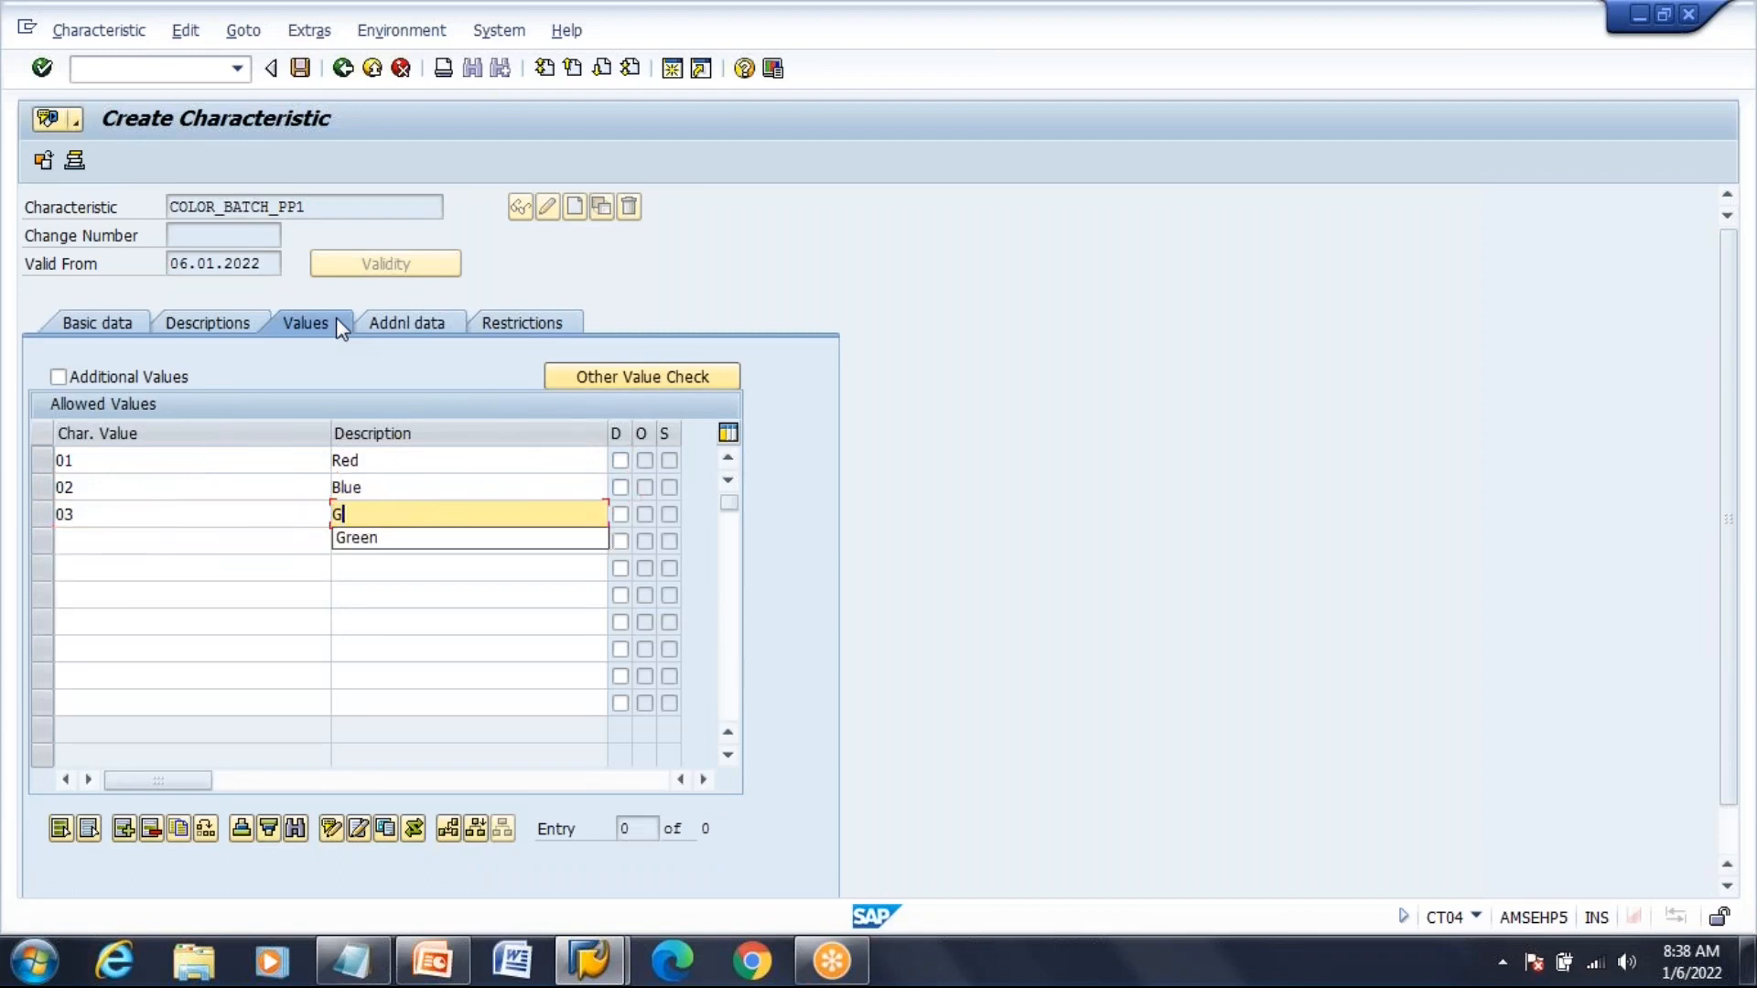
{"action": "key", "text": "Down"}
{"action": "key", "text": "Return"}
{"action": "key", "text": "Tab"}
{"action": "key", "text": "Tab"}
{"action": "type", "text": "0"}
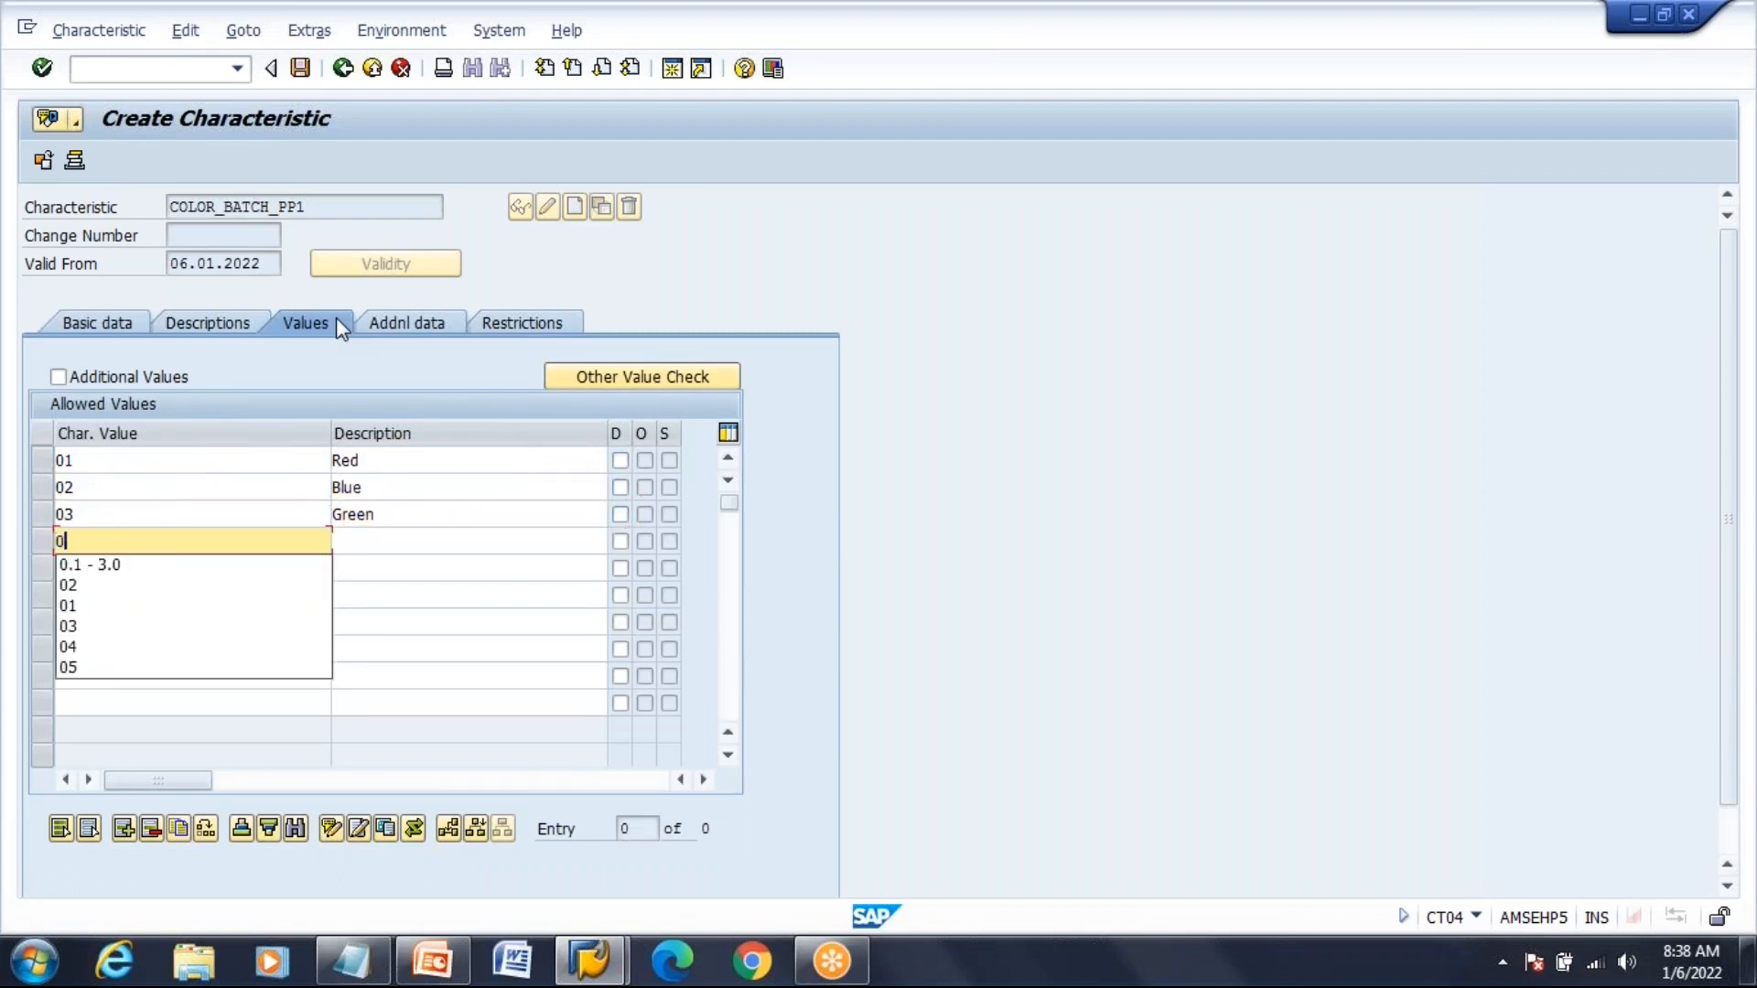
{"action": "type", "text": "4"}
{"action": "key", "text": "Tab"}
{"action": "type", "text": "O"}
{"action": "key", "text": "Down"}
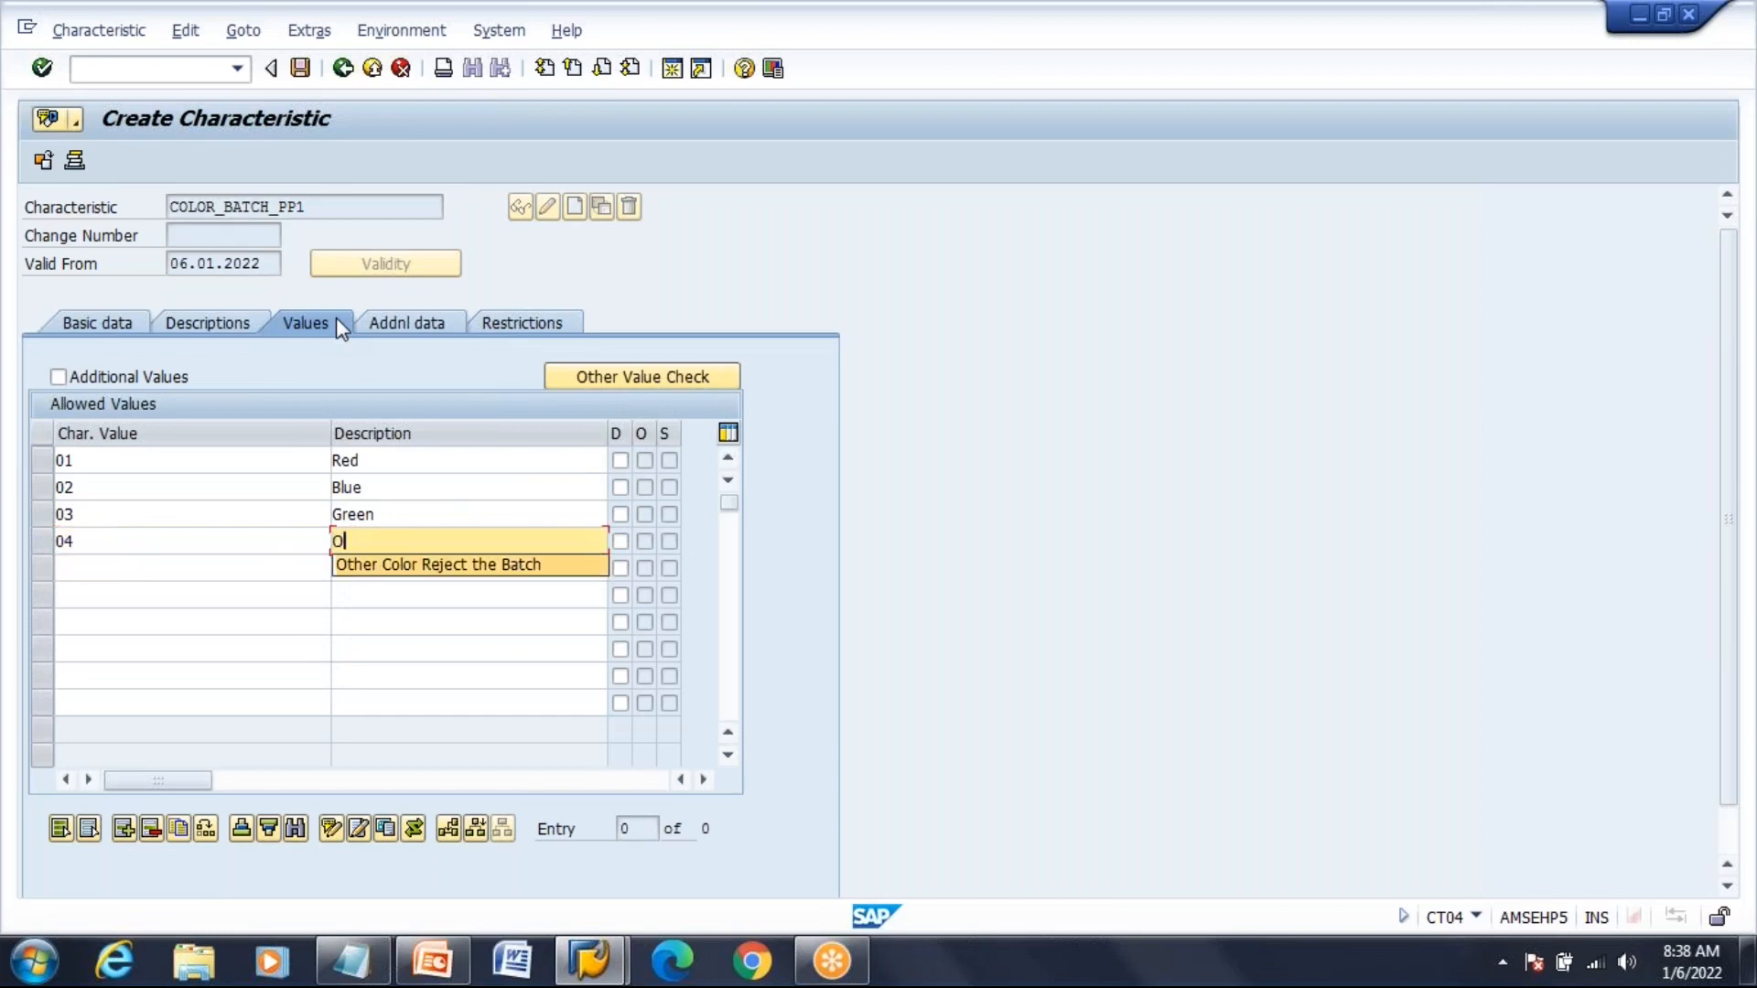
{"action": "key", "text": "Return"}
{"action": "key", "text": "Return"}
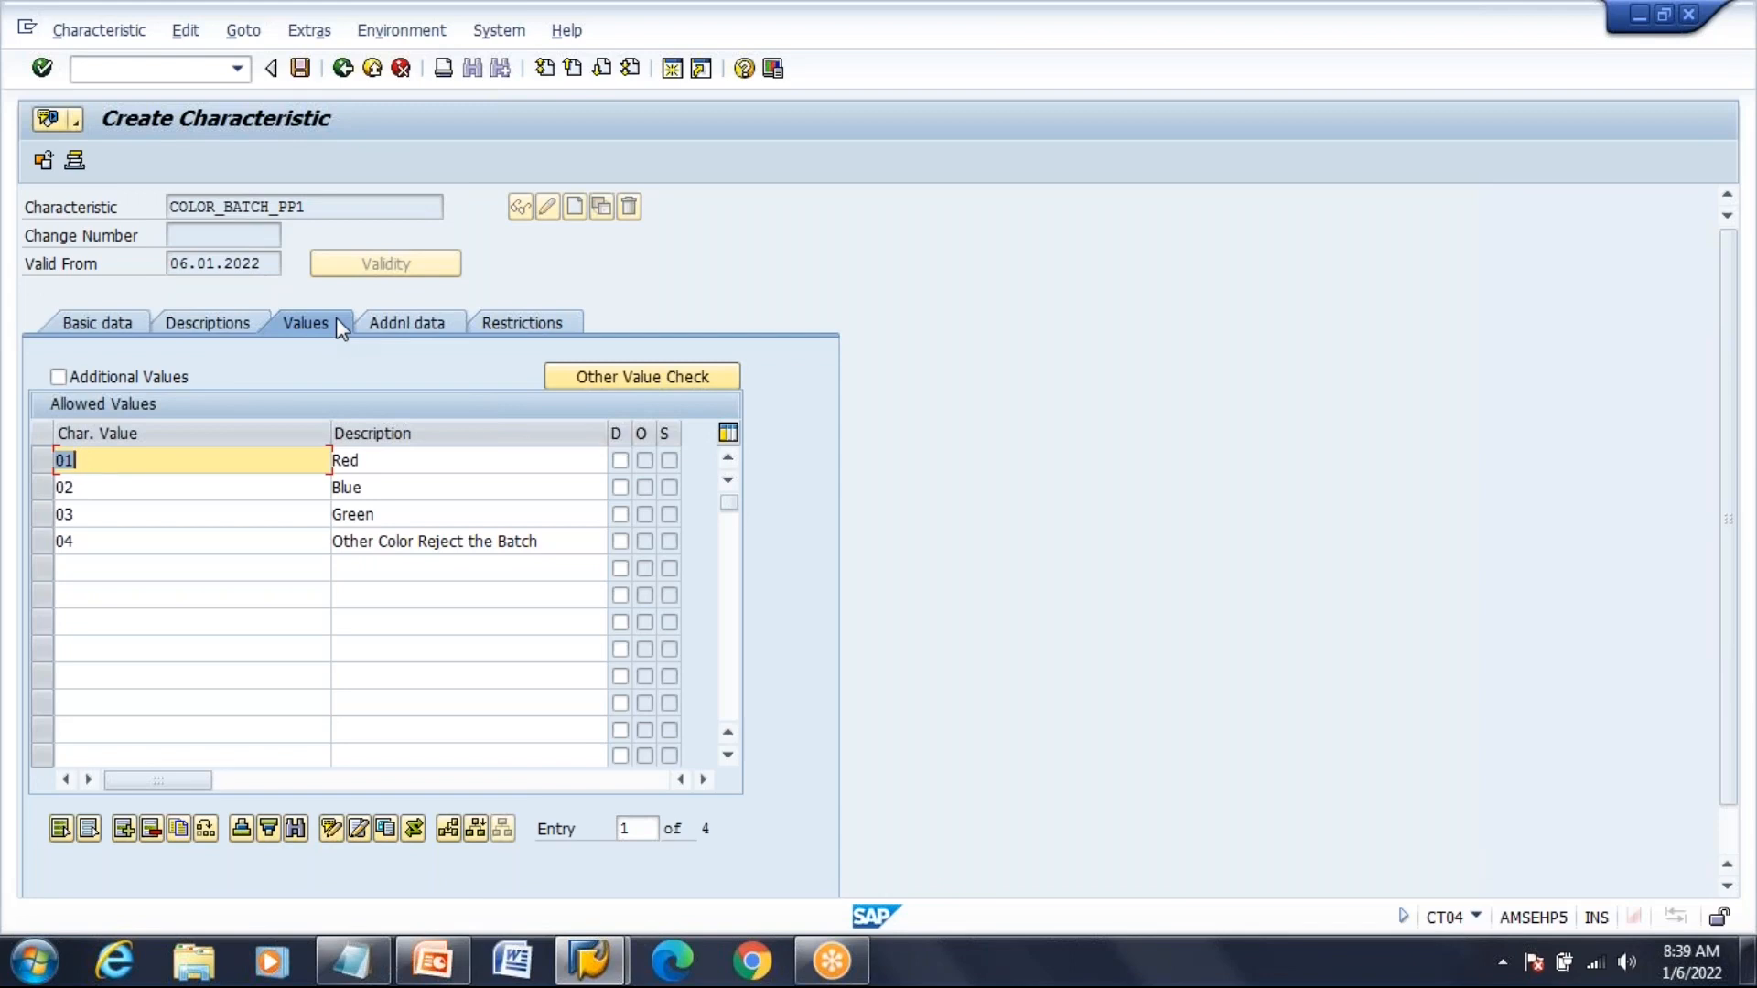
{"action": "left_click", "coordinate": [573, 542]}
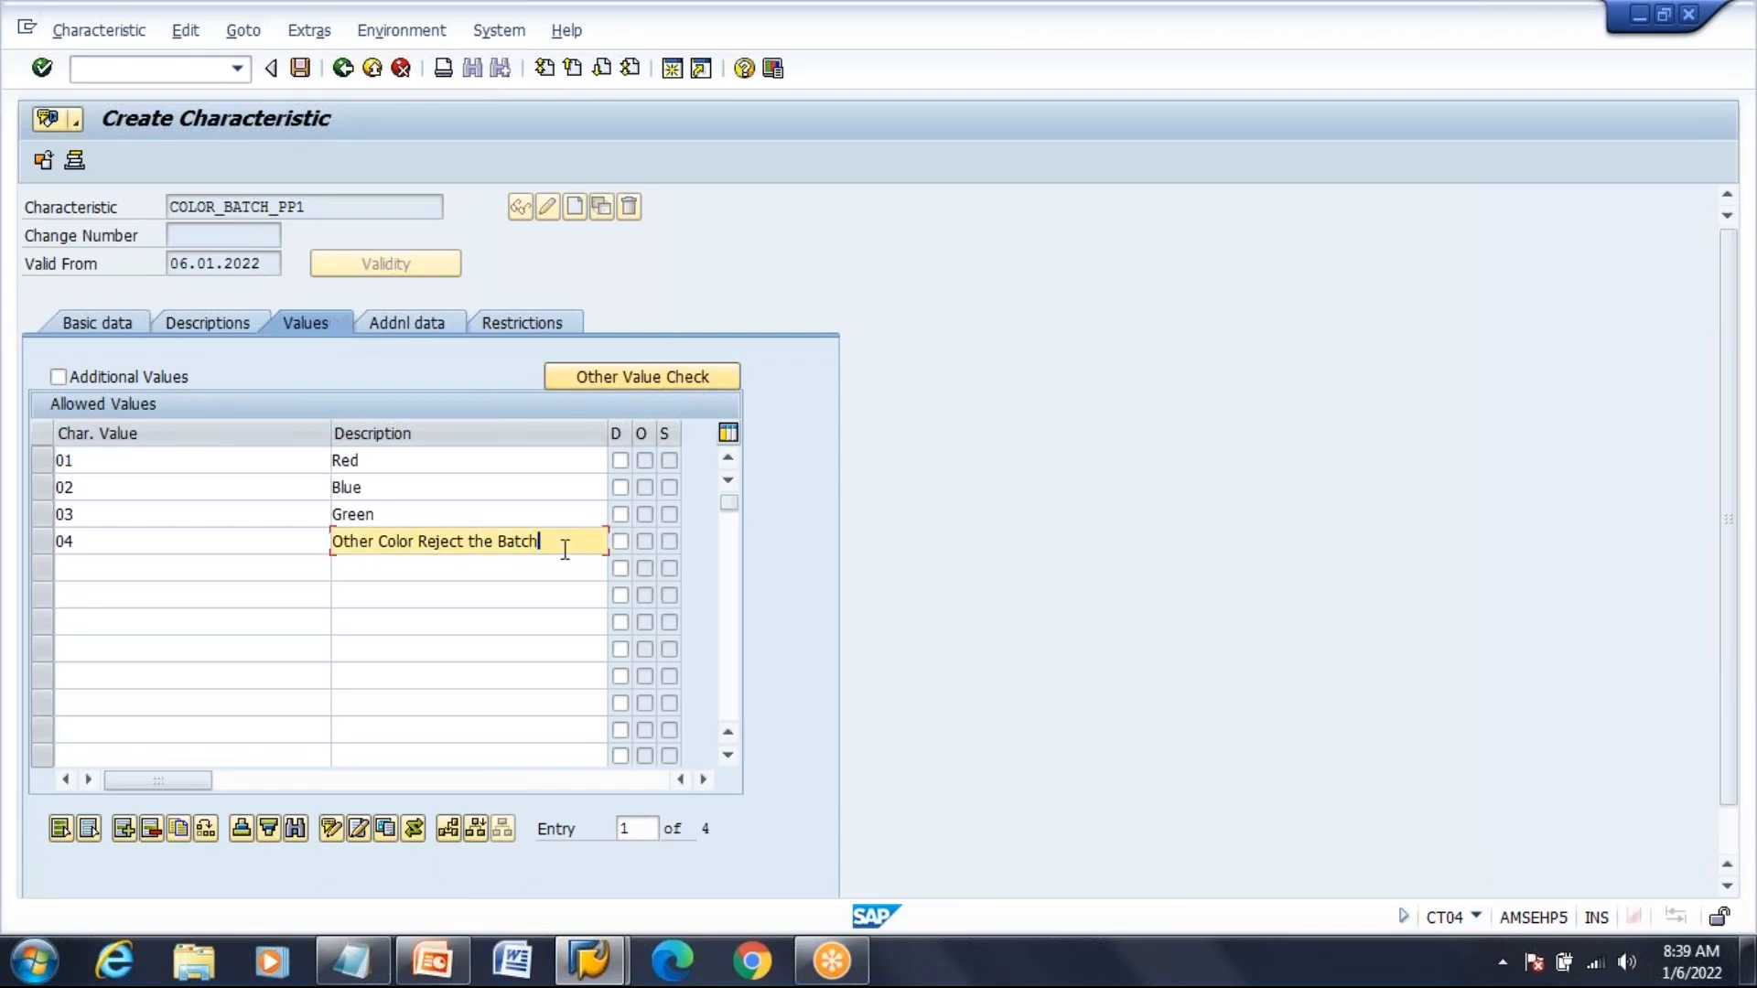
{"action": "left_click", "coordinate": [299, 72]}
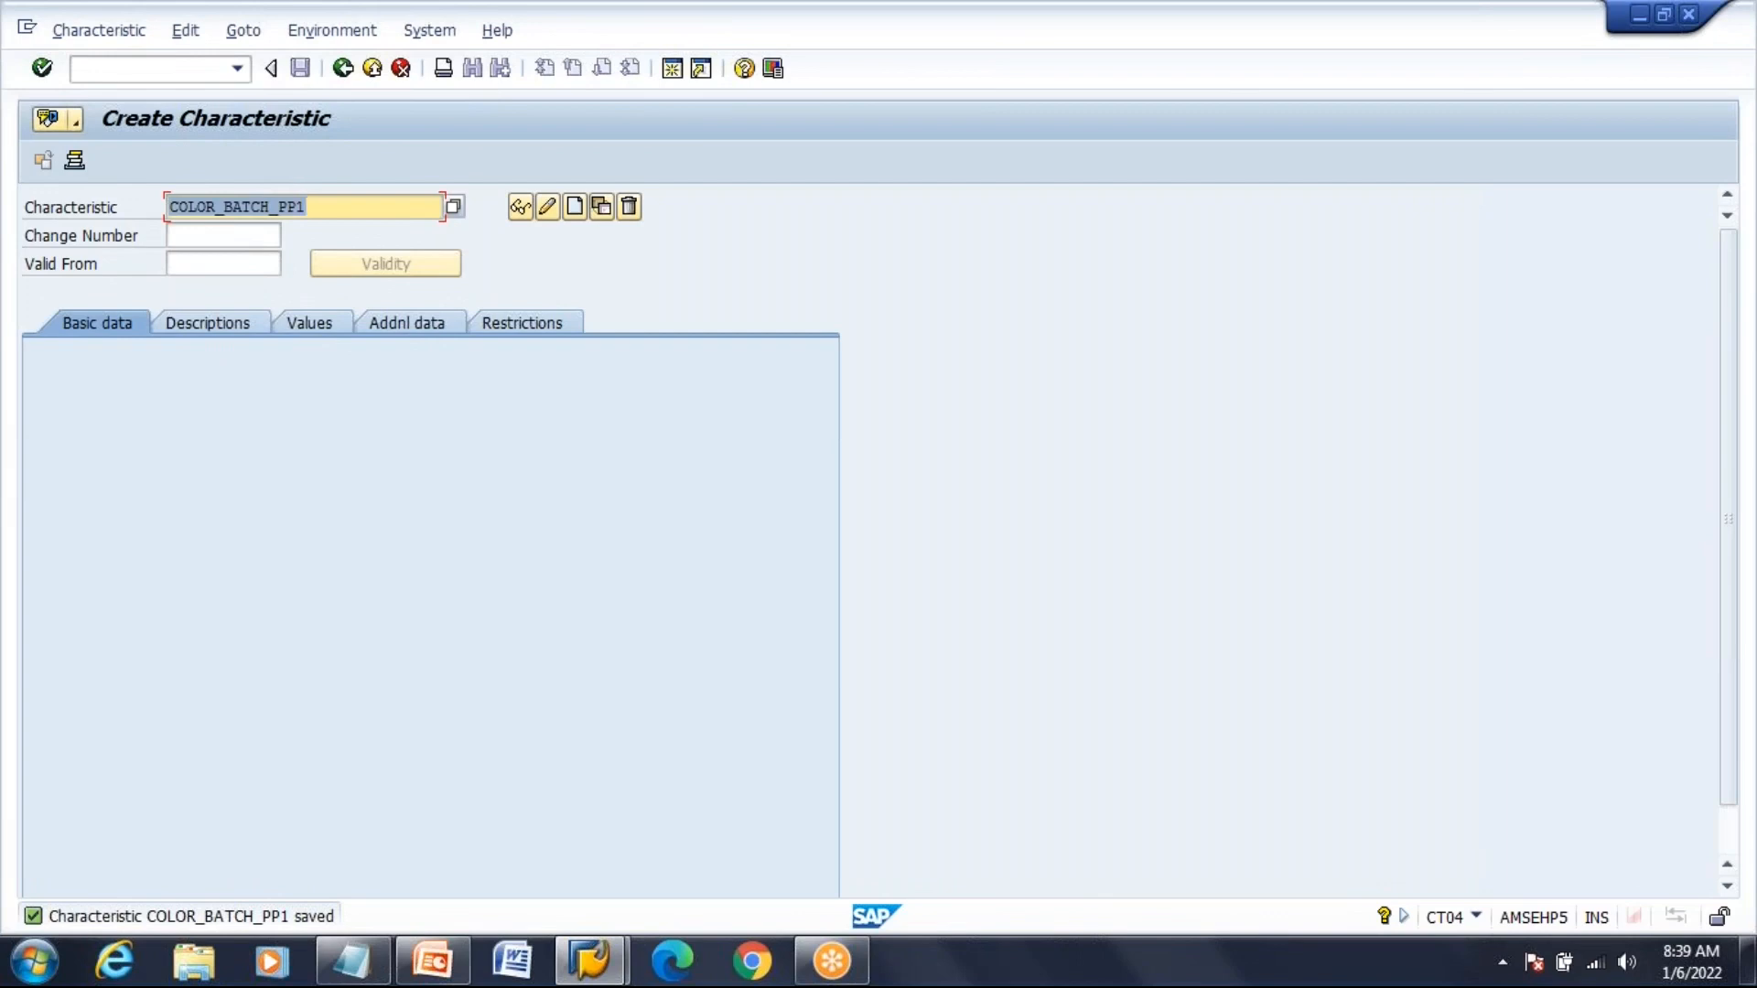
Create characteristic CLARITY_BATCH_PP1 with valid-from date 06.01.2022
{"action": "type", "text": "CL"}
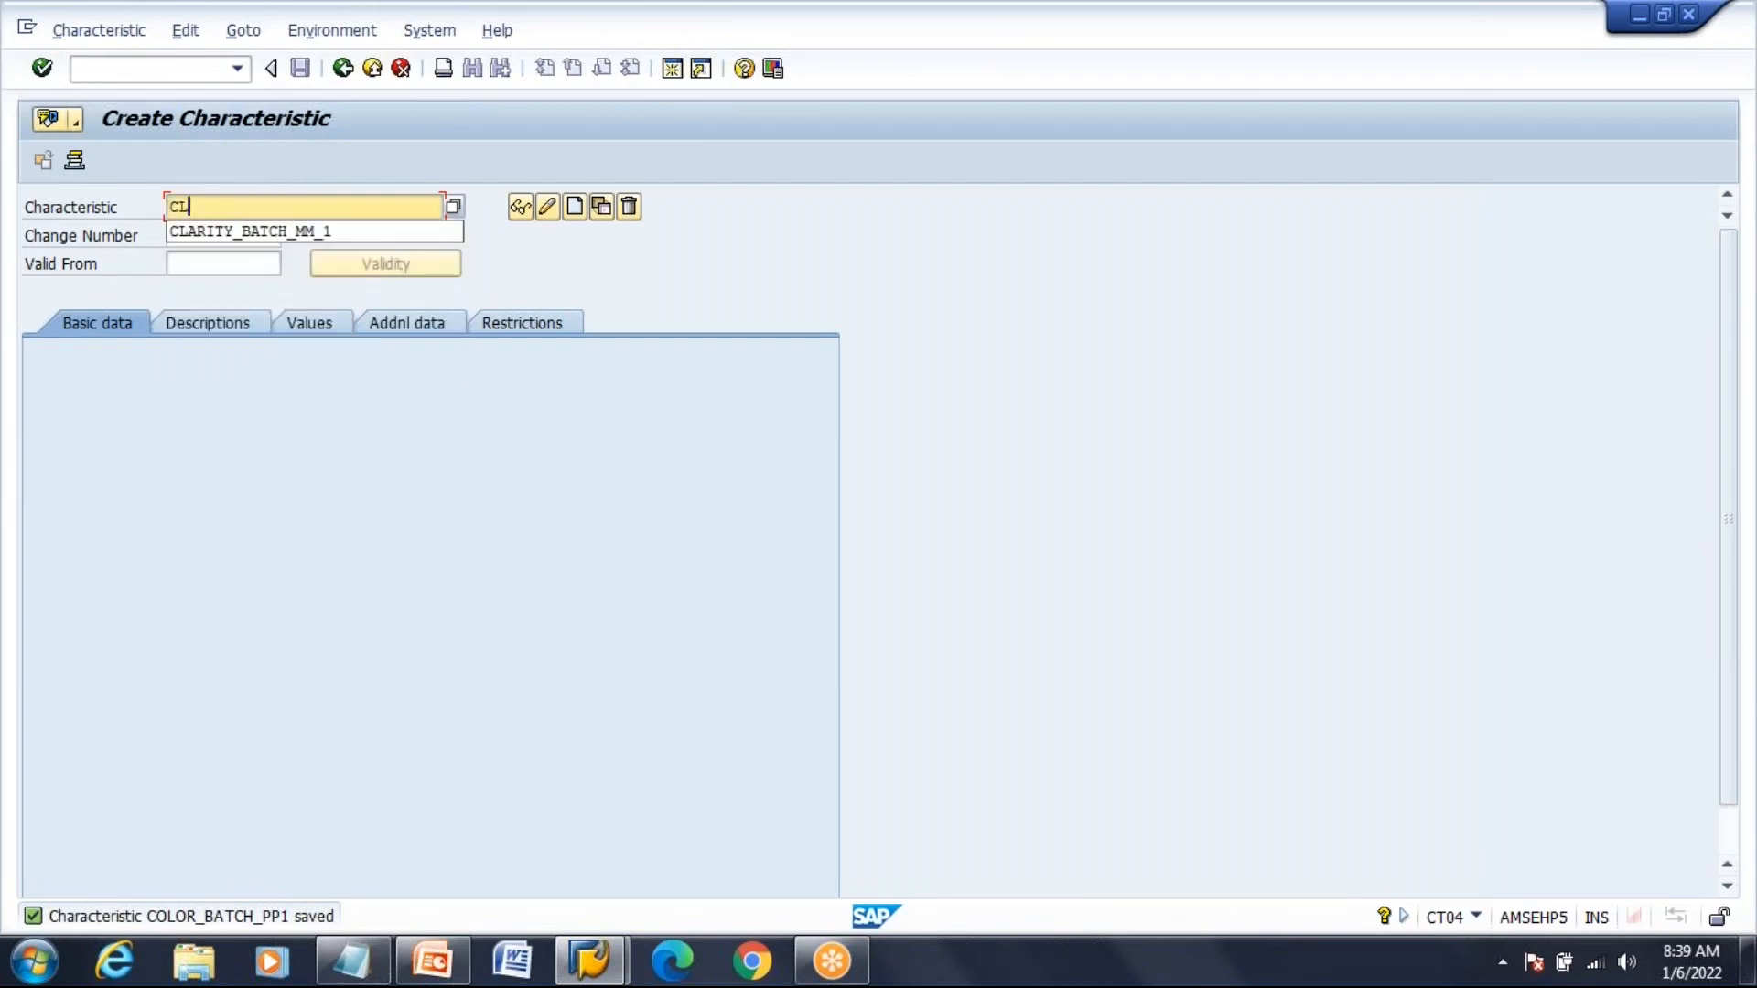
{"action": "left_click", "coordinate": [315, 230]}
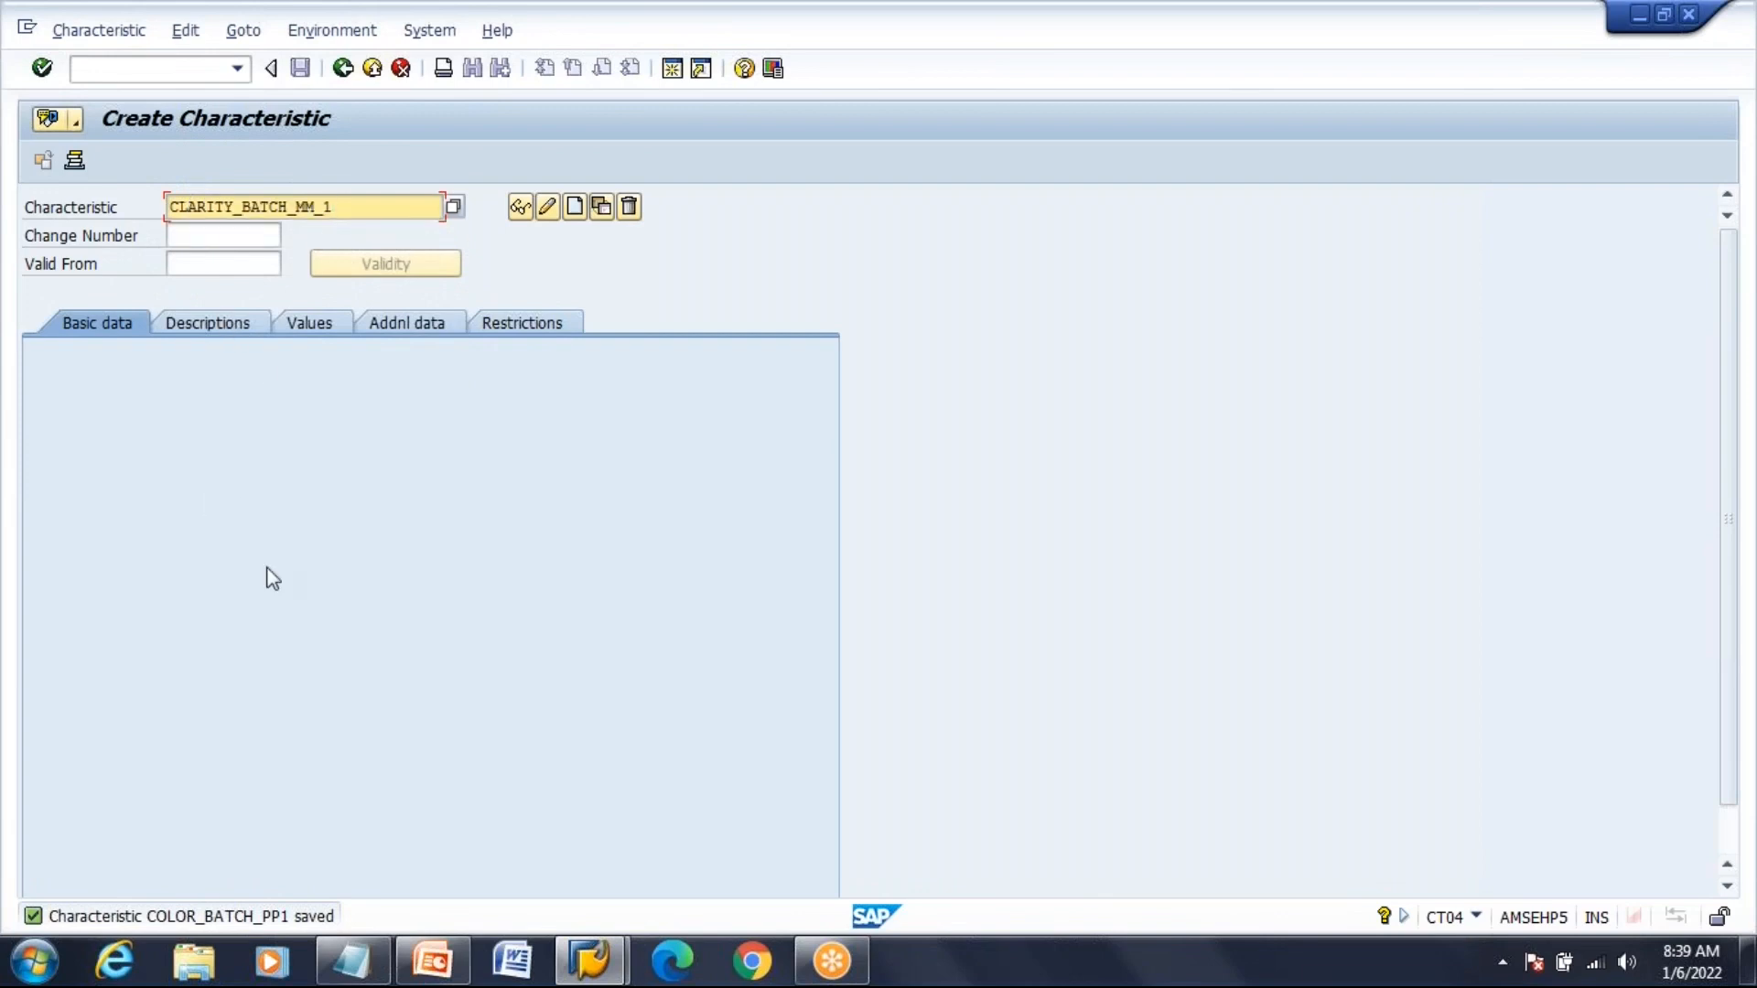
{"action": "key", "text": "BackSpace"}
{"action": "key", "text": "BackSpace"}
{"action": "key", "text": "BackSpace"}
{"action": "key", "text": "BackSpace"}
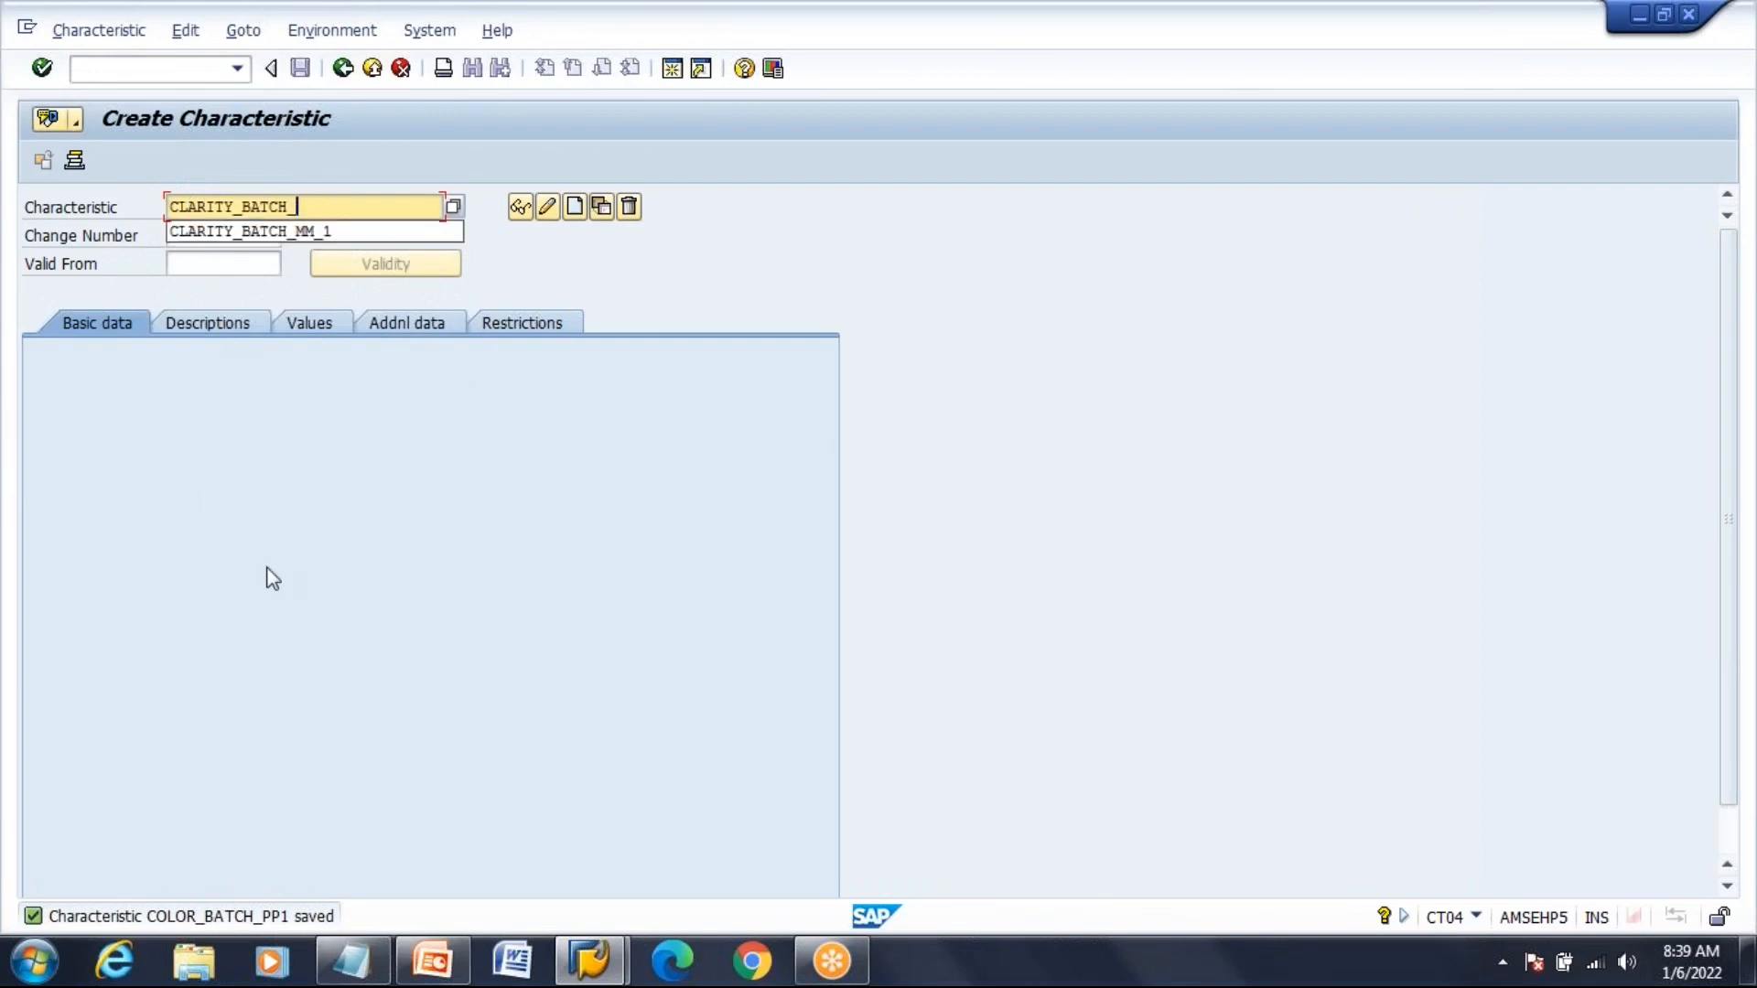
{"action": "type", "text": "PP1"}
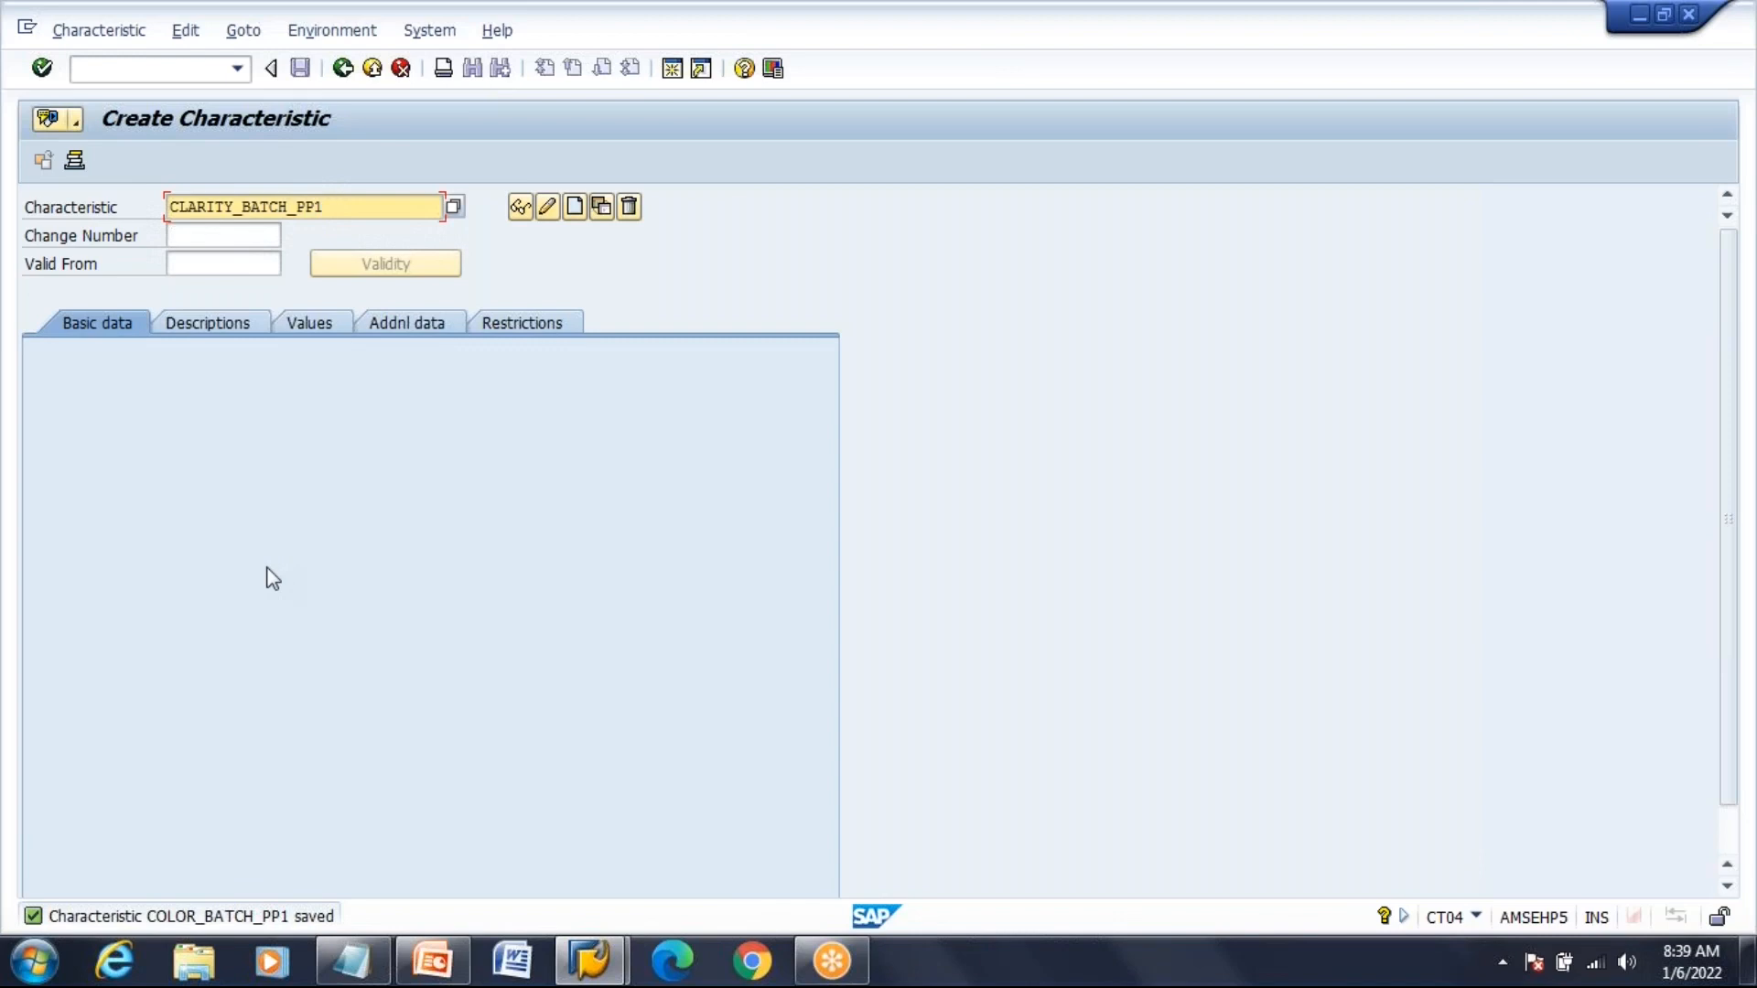
{"action": "key", "text": "Tab"}
{"action": "key", "text": "Tab"}
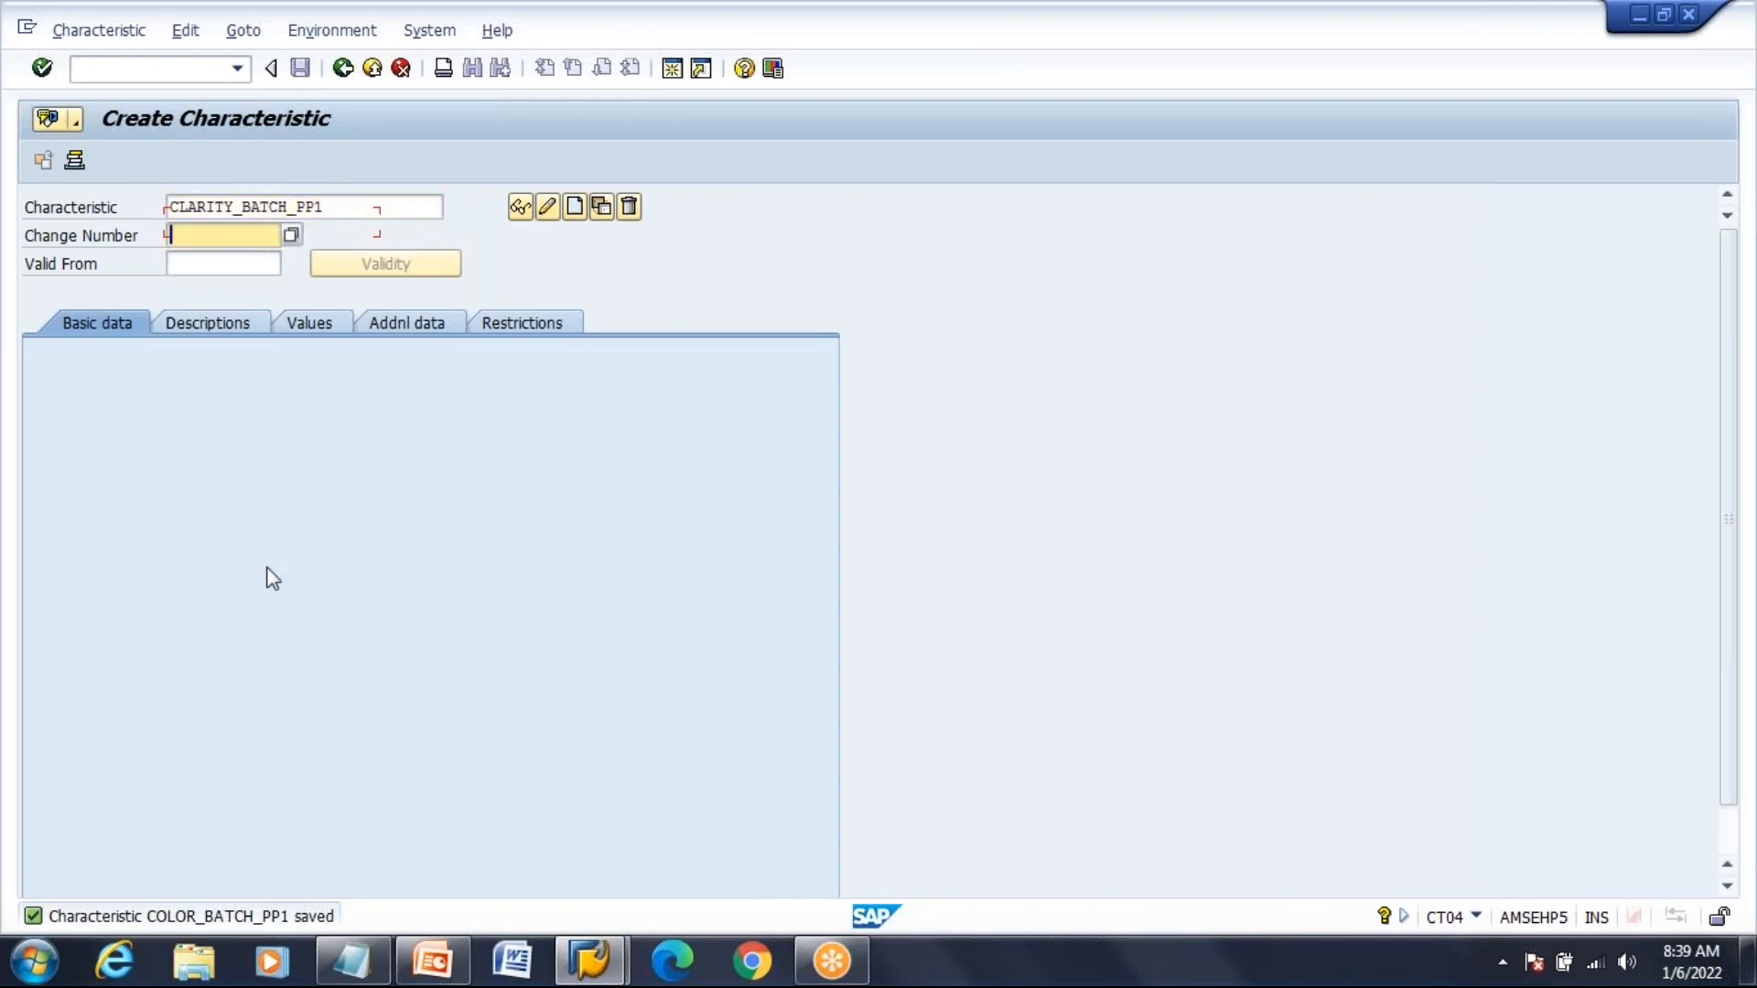
{"action": "key", "text": "Down"}
{"action": "key", "text": "Return"}
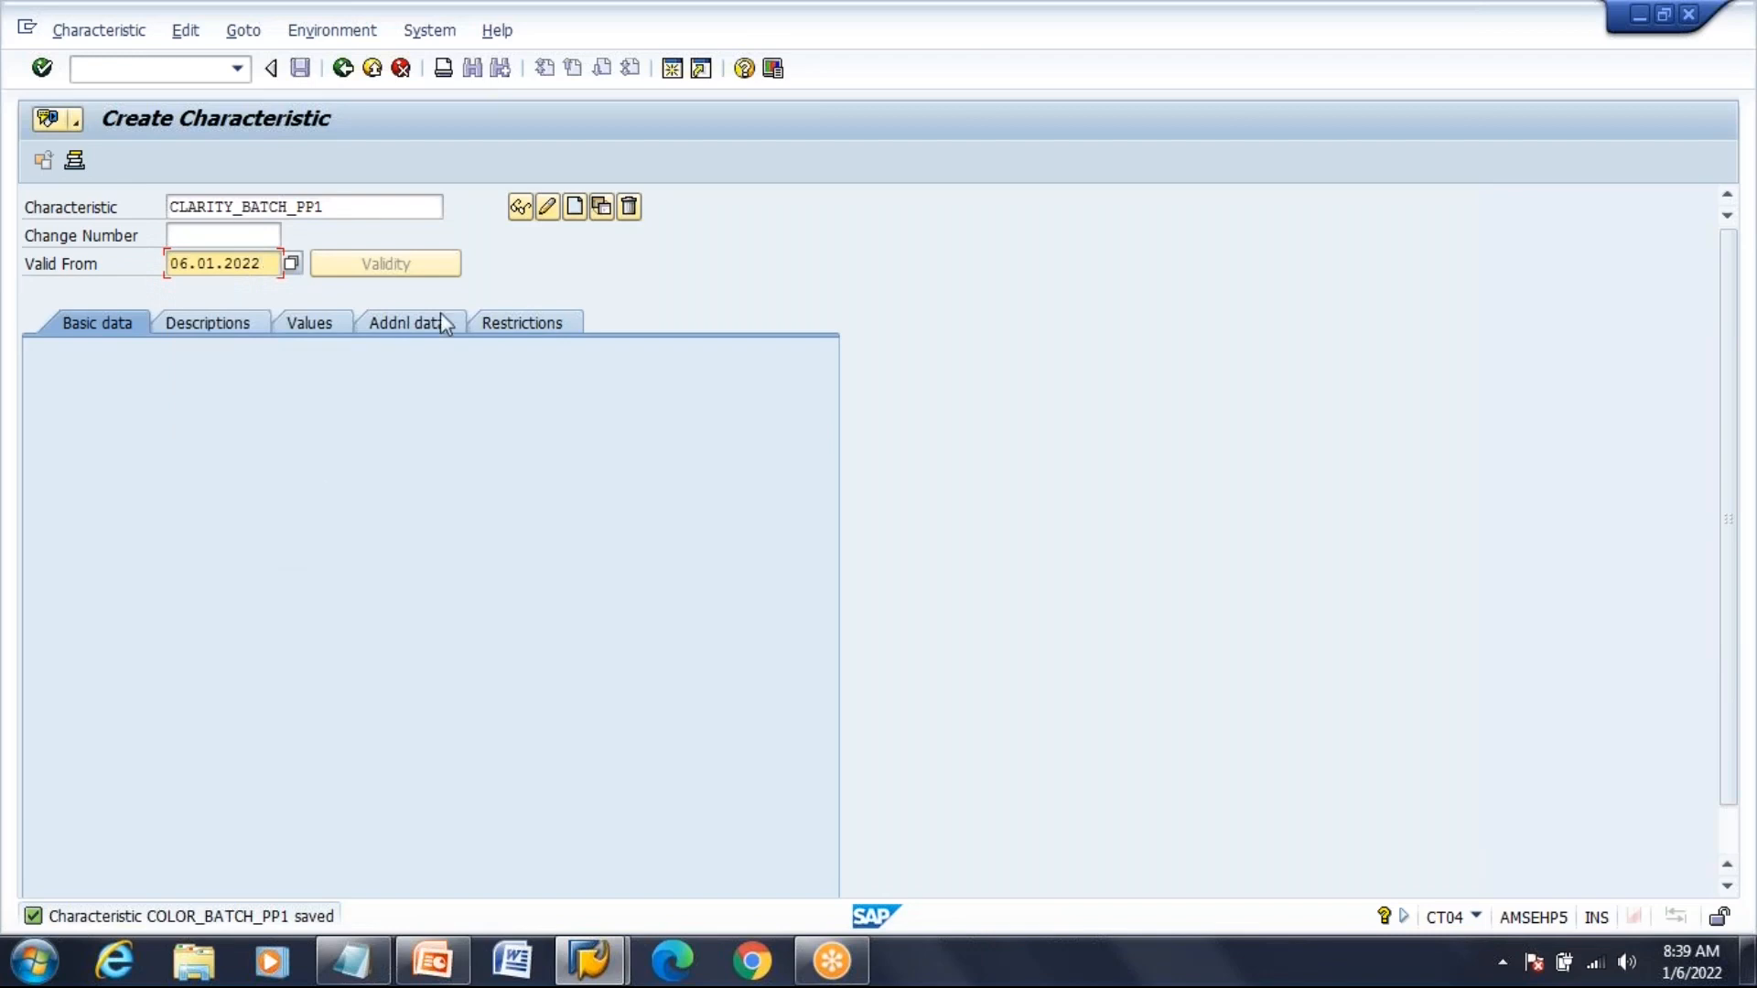
{"action": "left_click", "coordinate": [577, 208]}
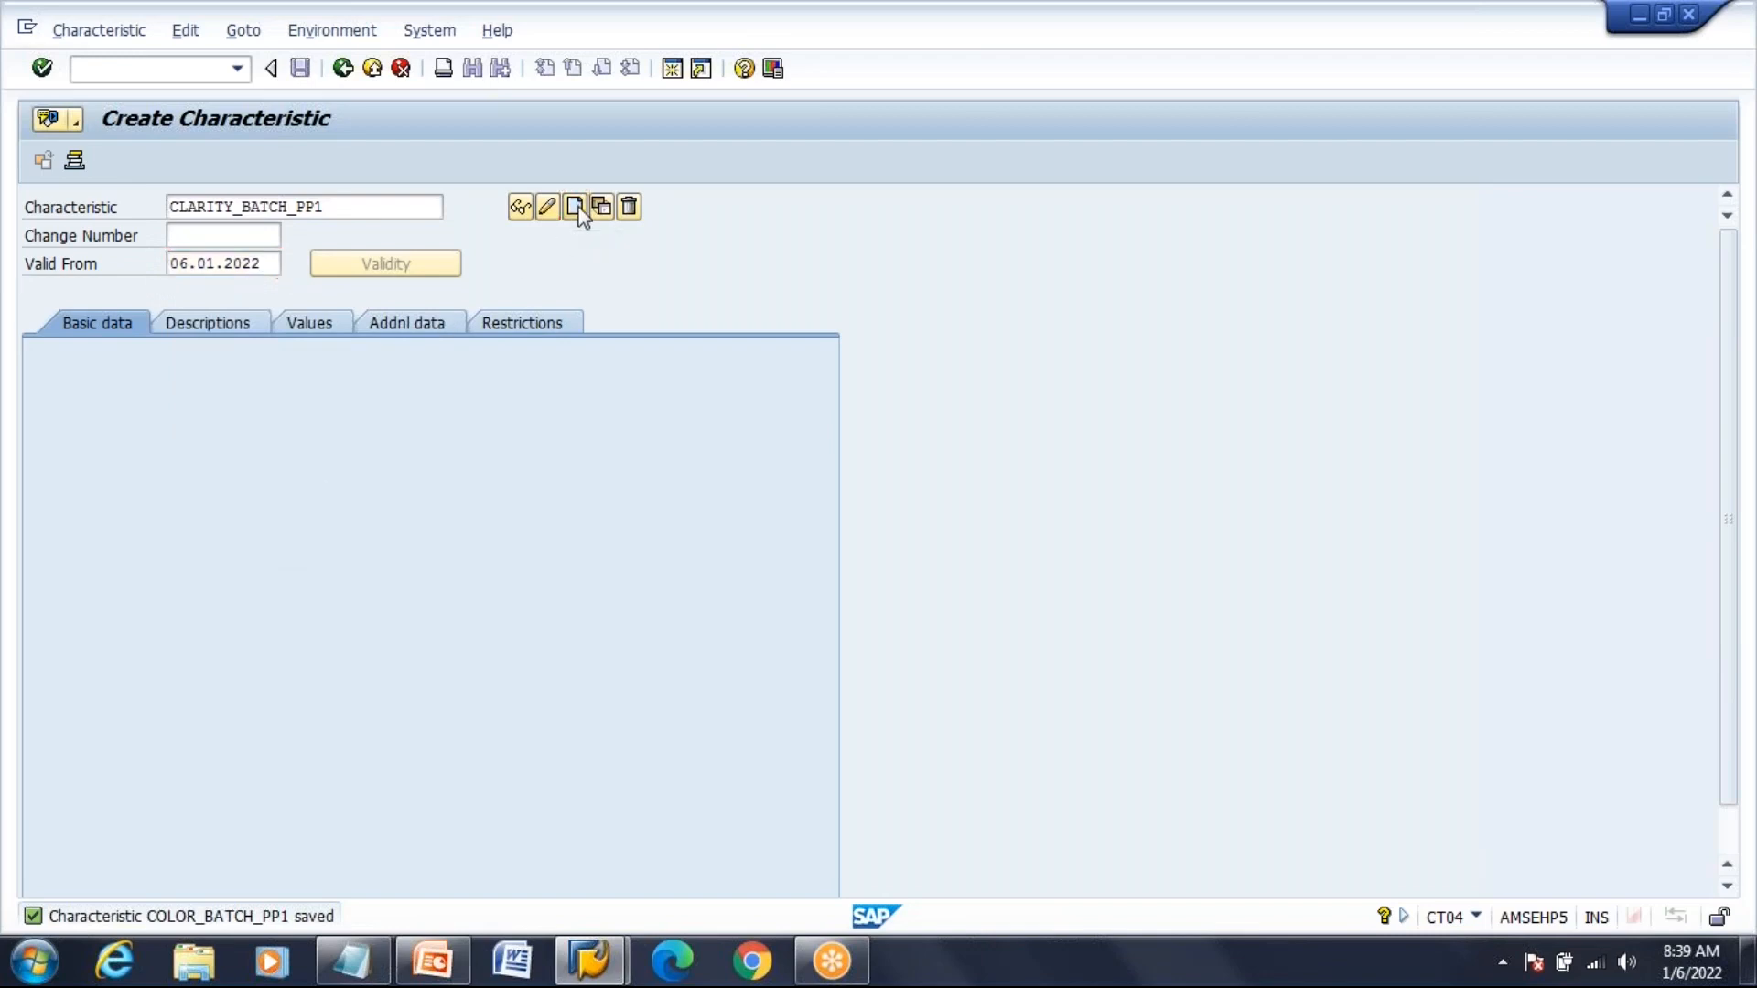
Enter the description 'Clarity for the Batch PP' and assign characteristic group BATCH
{"action": "type", "text": "CL"}
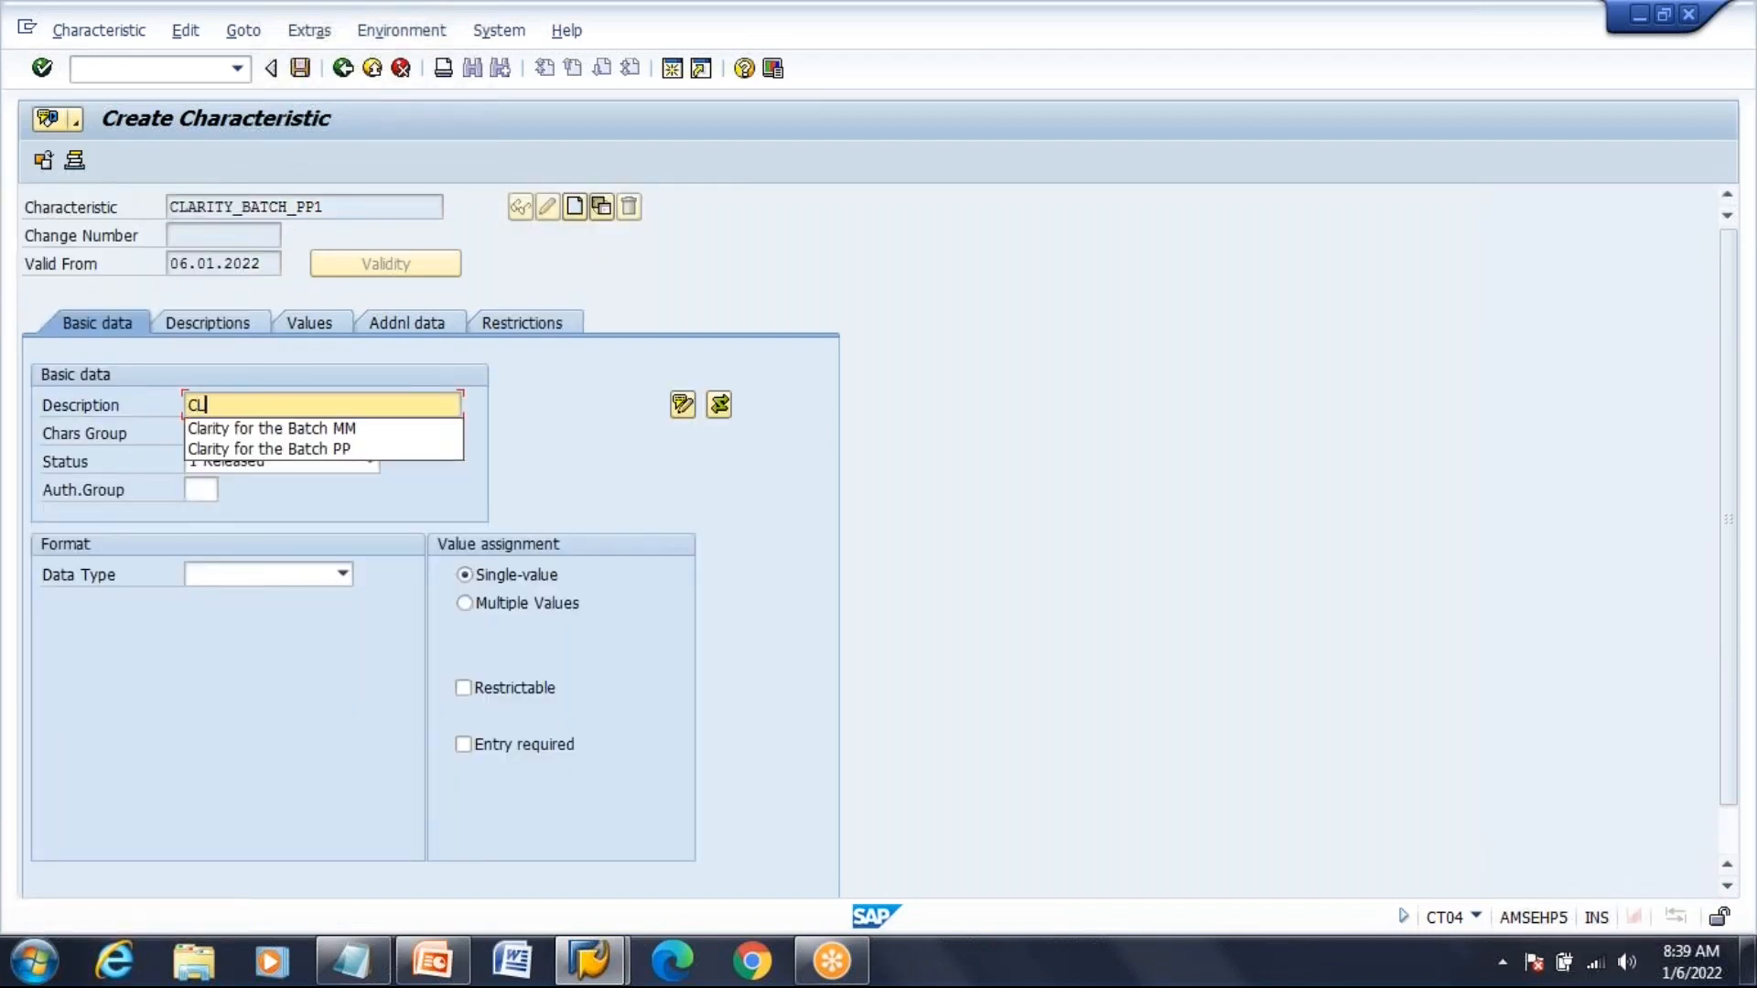
{"action": "key", "text": "Down"}
{"action": "key", "text": "Down"}
{"action": "key", "text": "Return"}
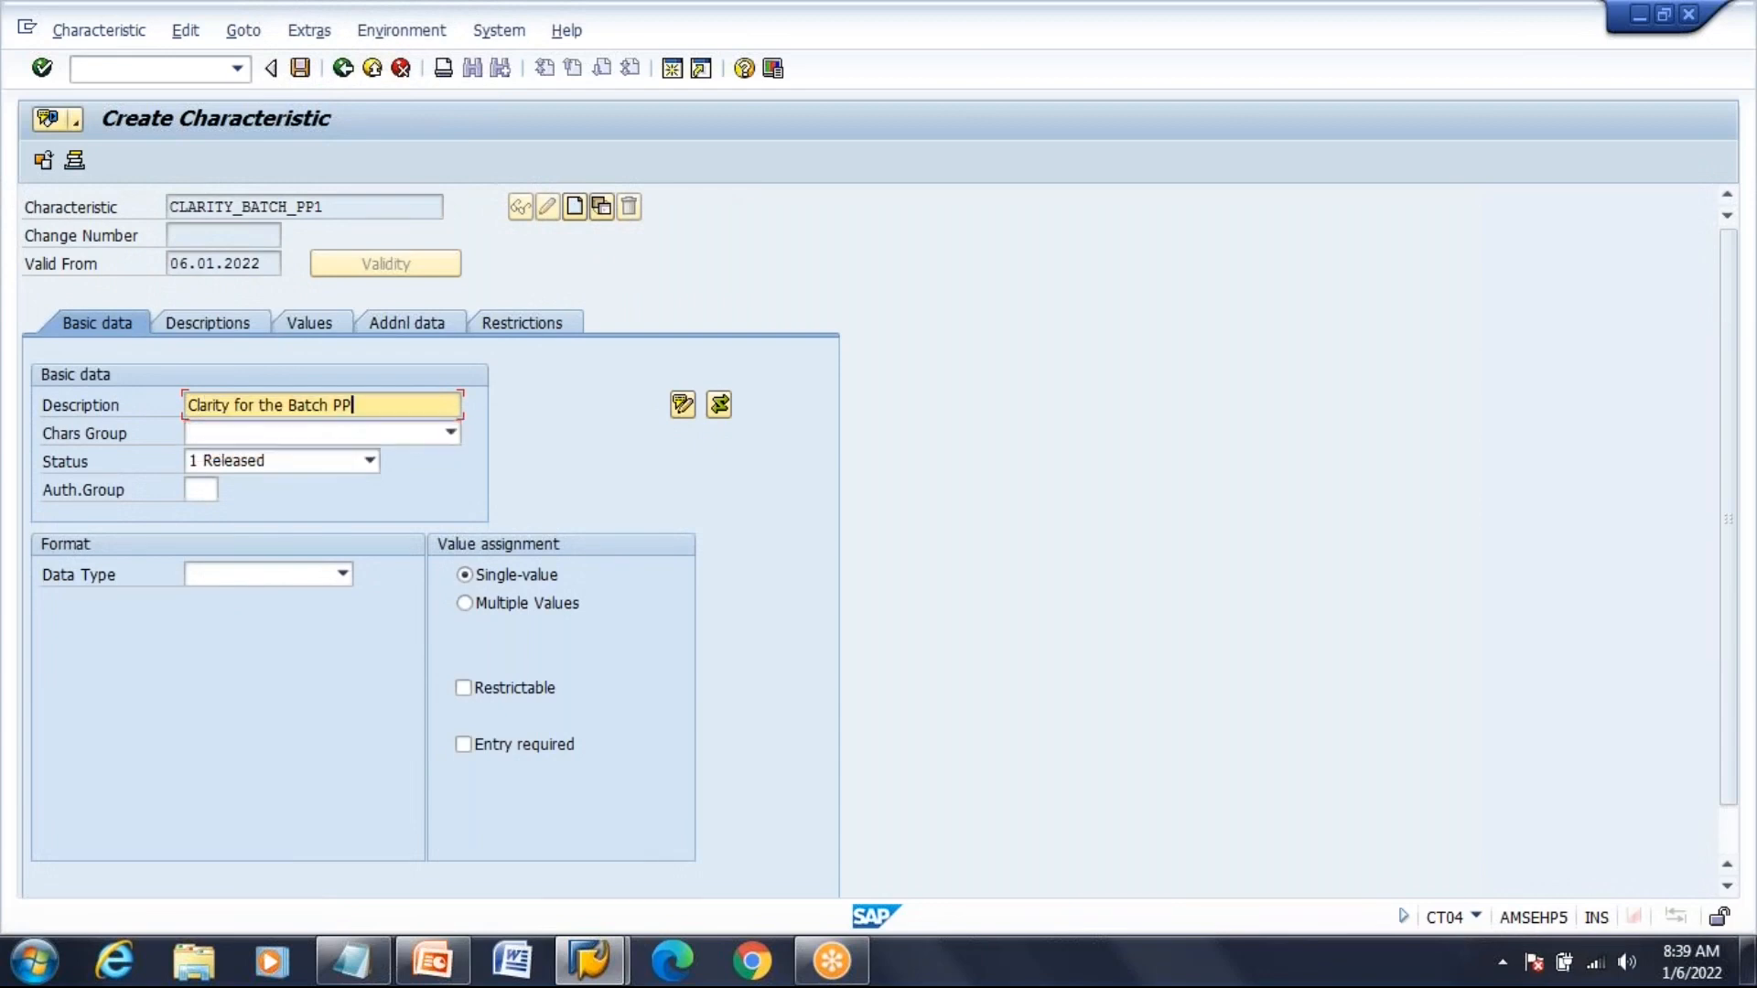
{"action": "left_click", "coordinate": [449, 434]}
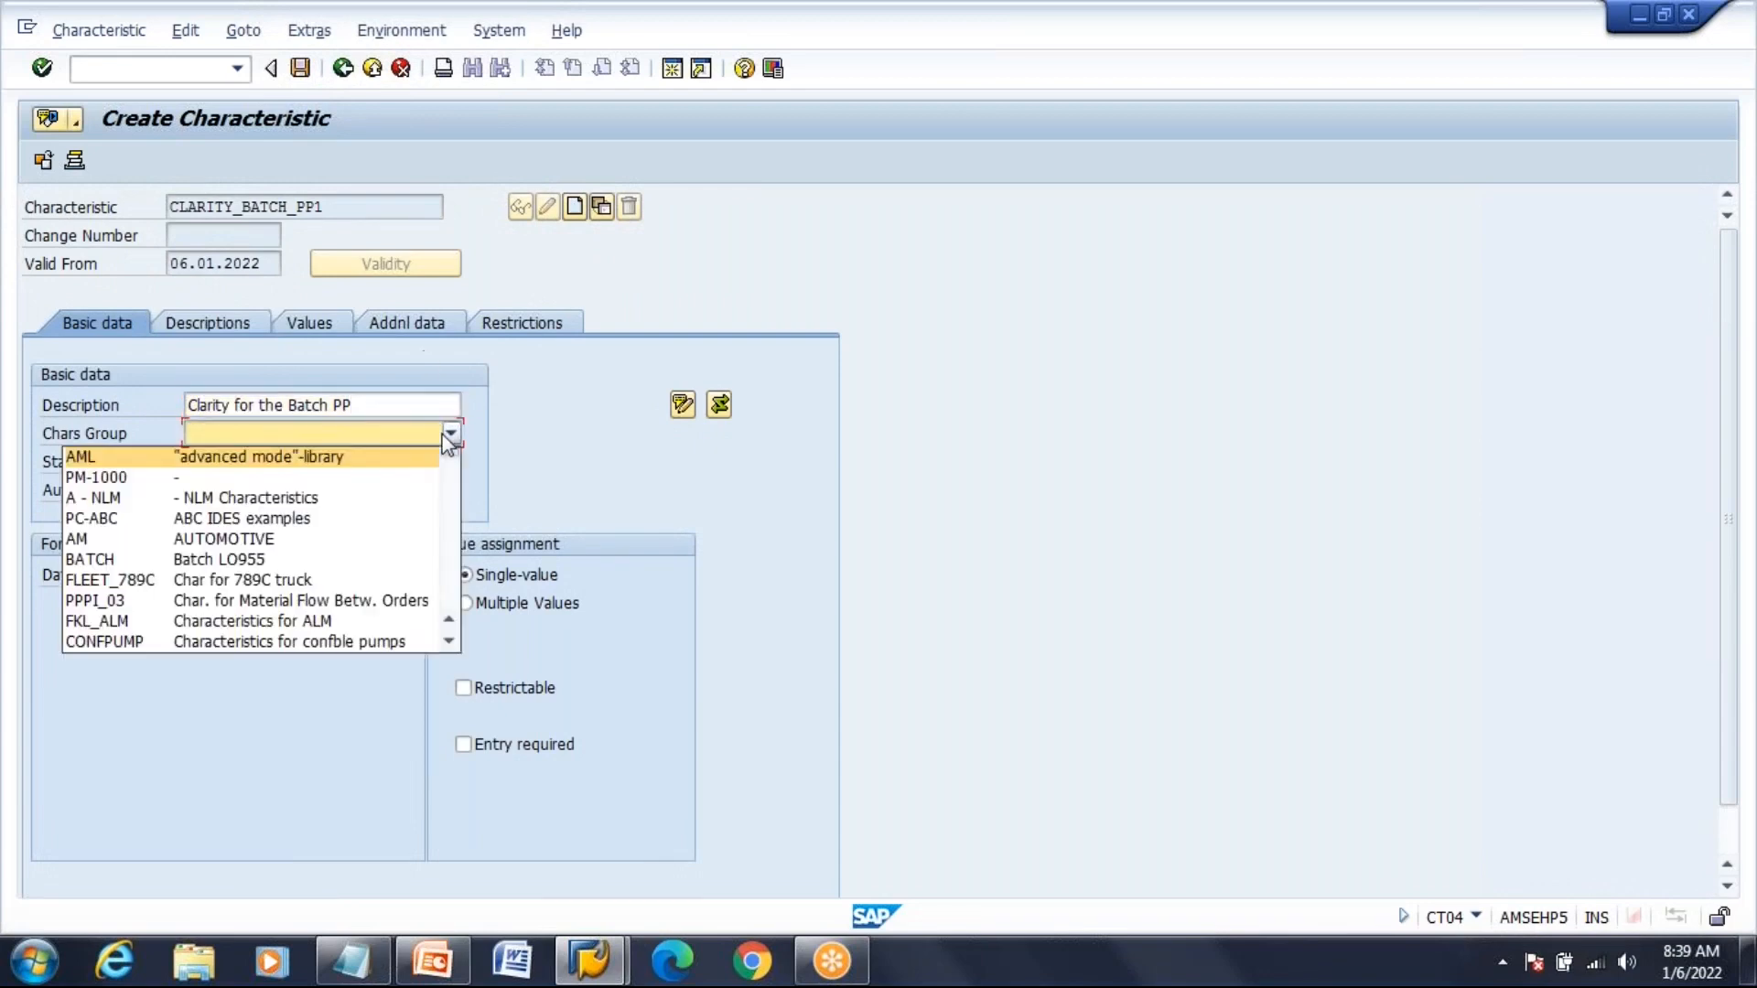
{"action": "left_click", "coordinate": [350, 564]}
Set status 1 Released, data type CHAR with 10 characters, and allow multiple values
{"action": "left_click", "coordinate": [282, 462]}
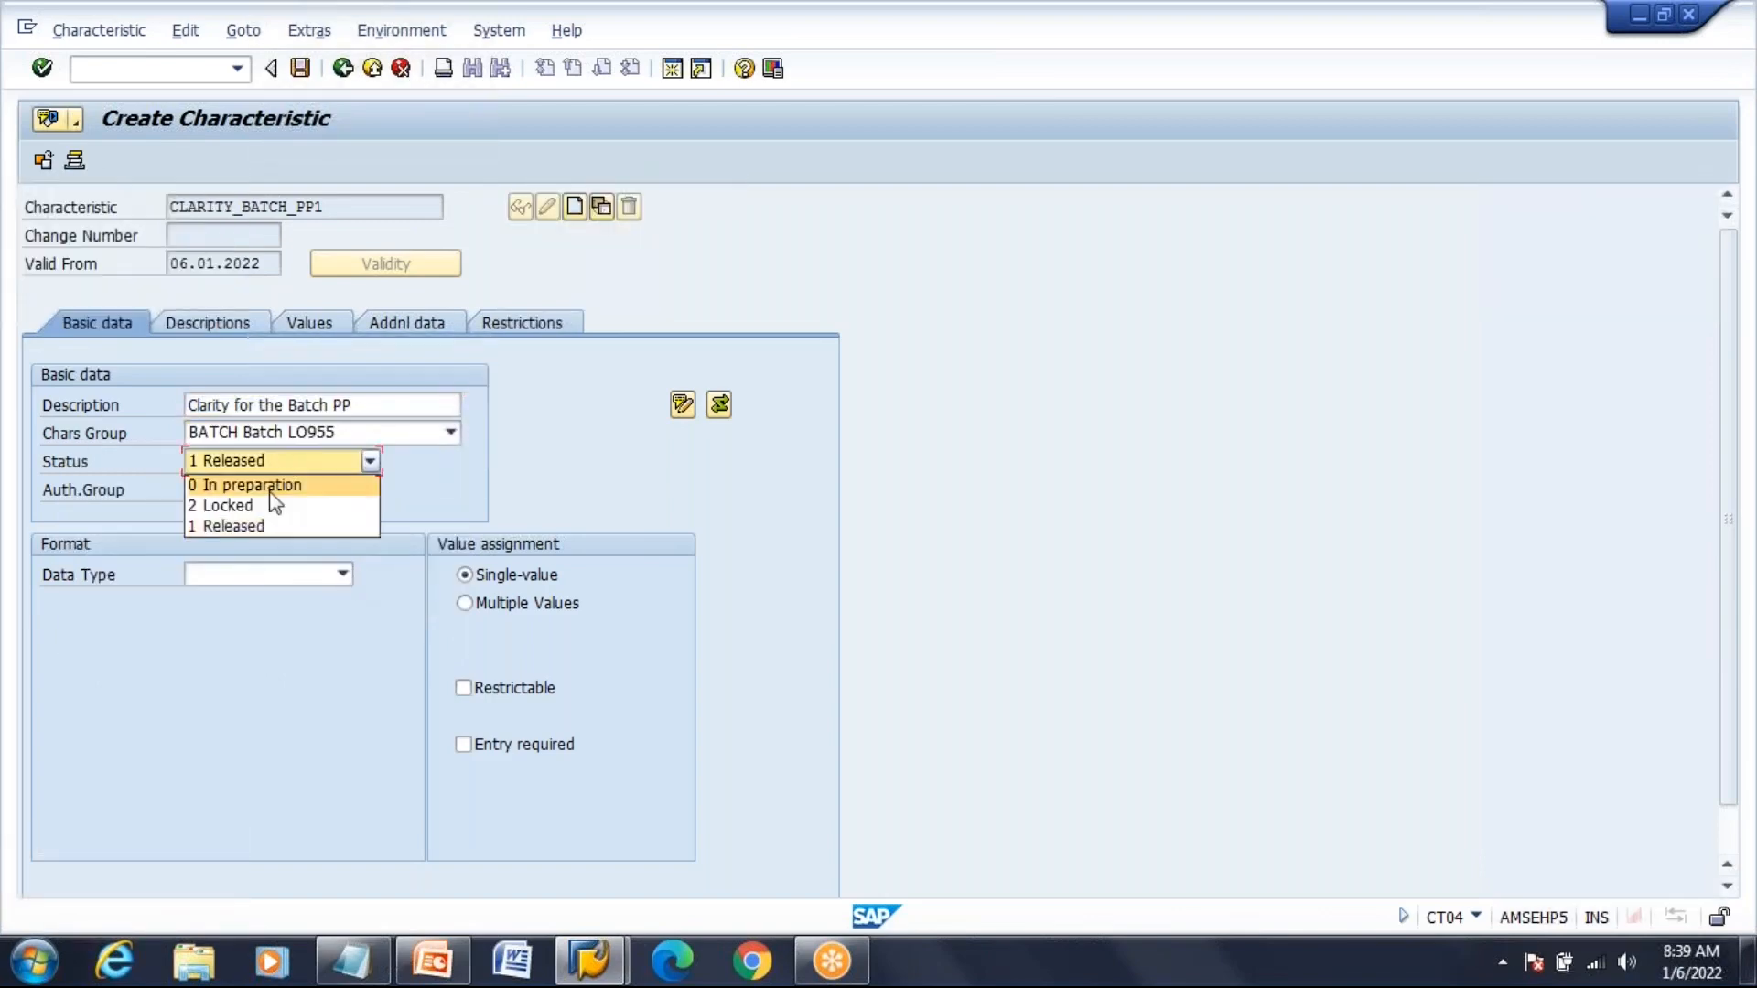
{"action": "left_click", "coordinate": [260, 526]}
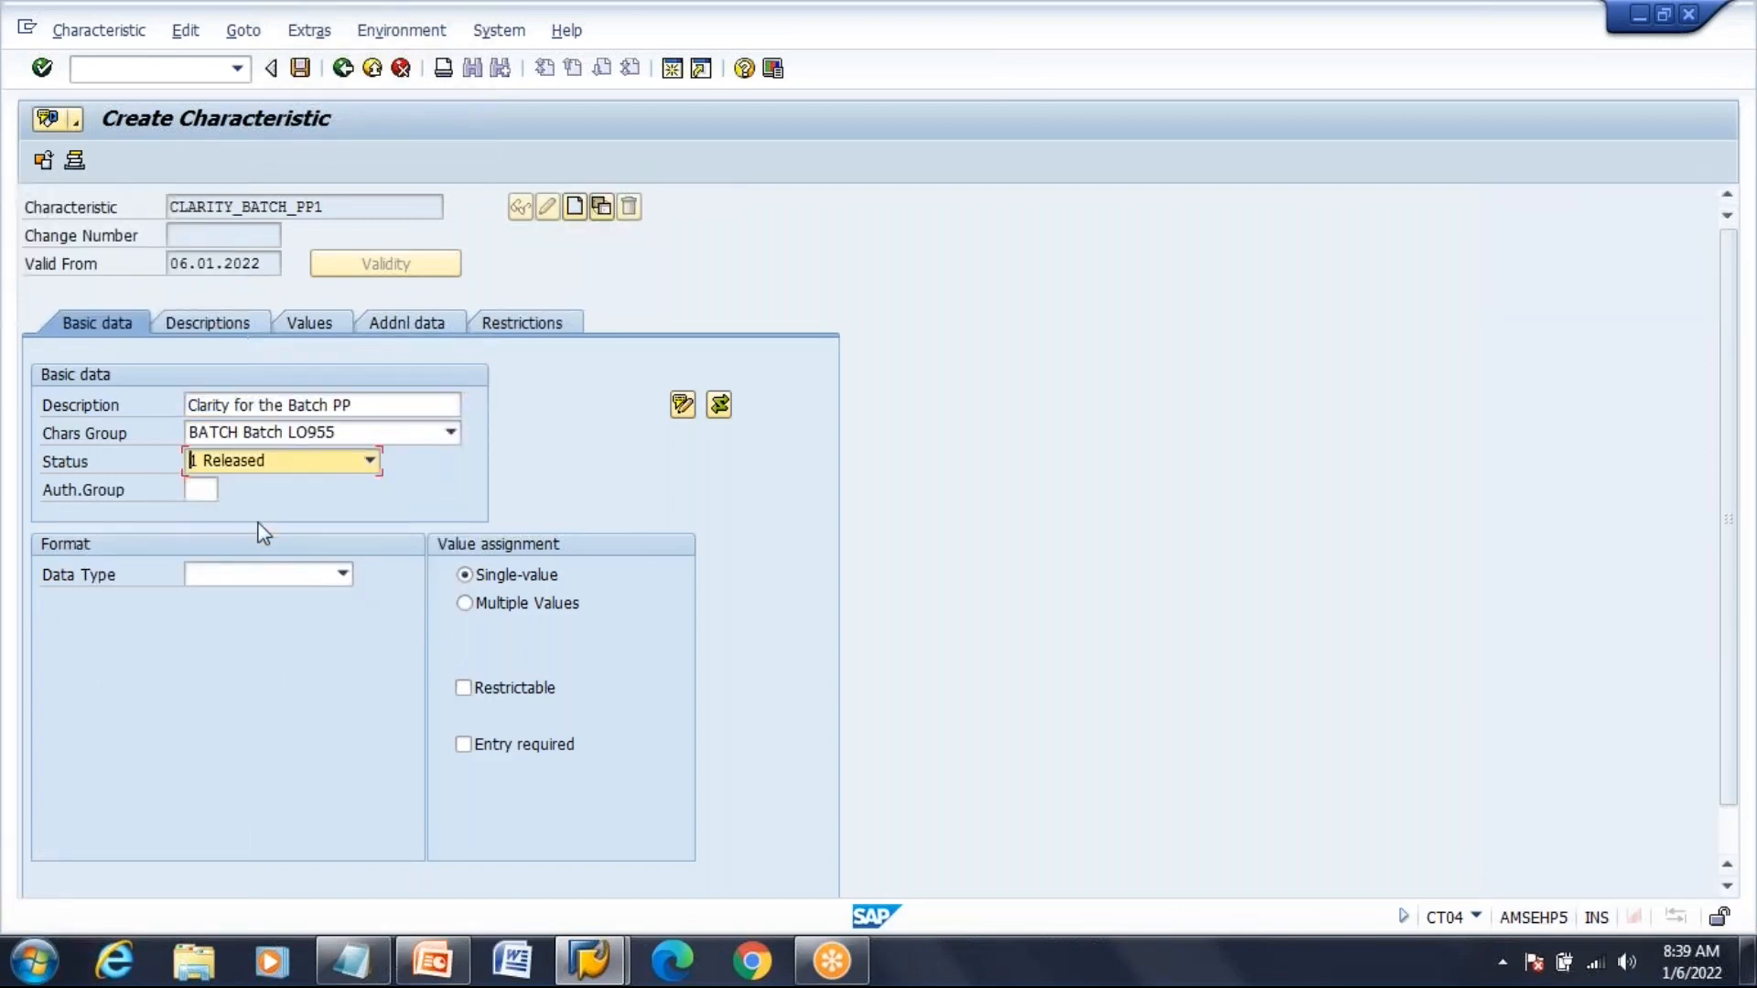
{"action": "left_click", "coordinate": [340, 574]}
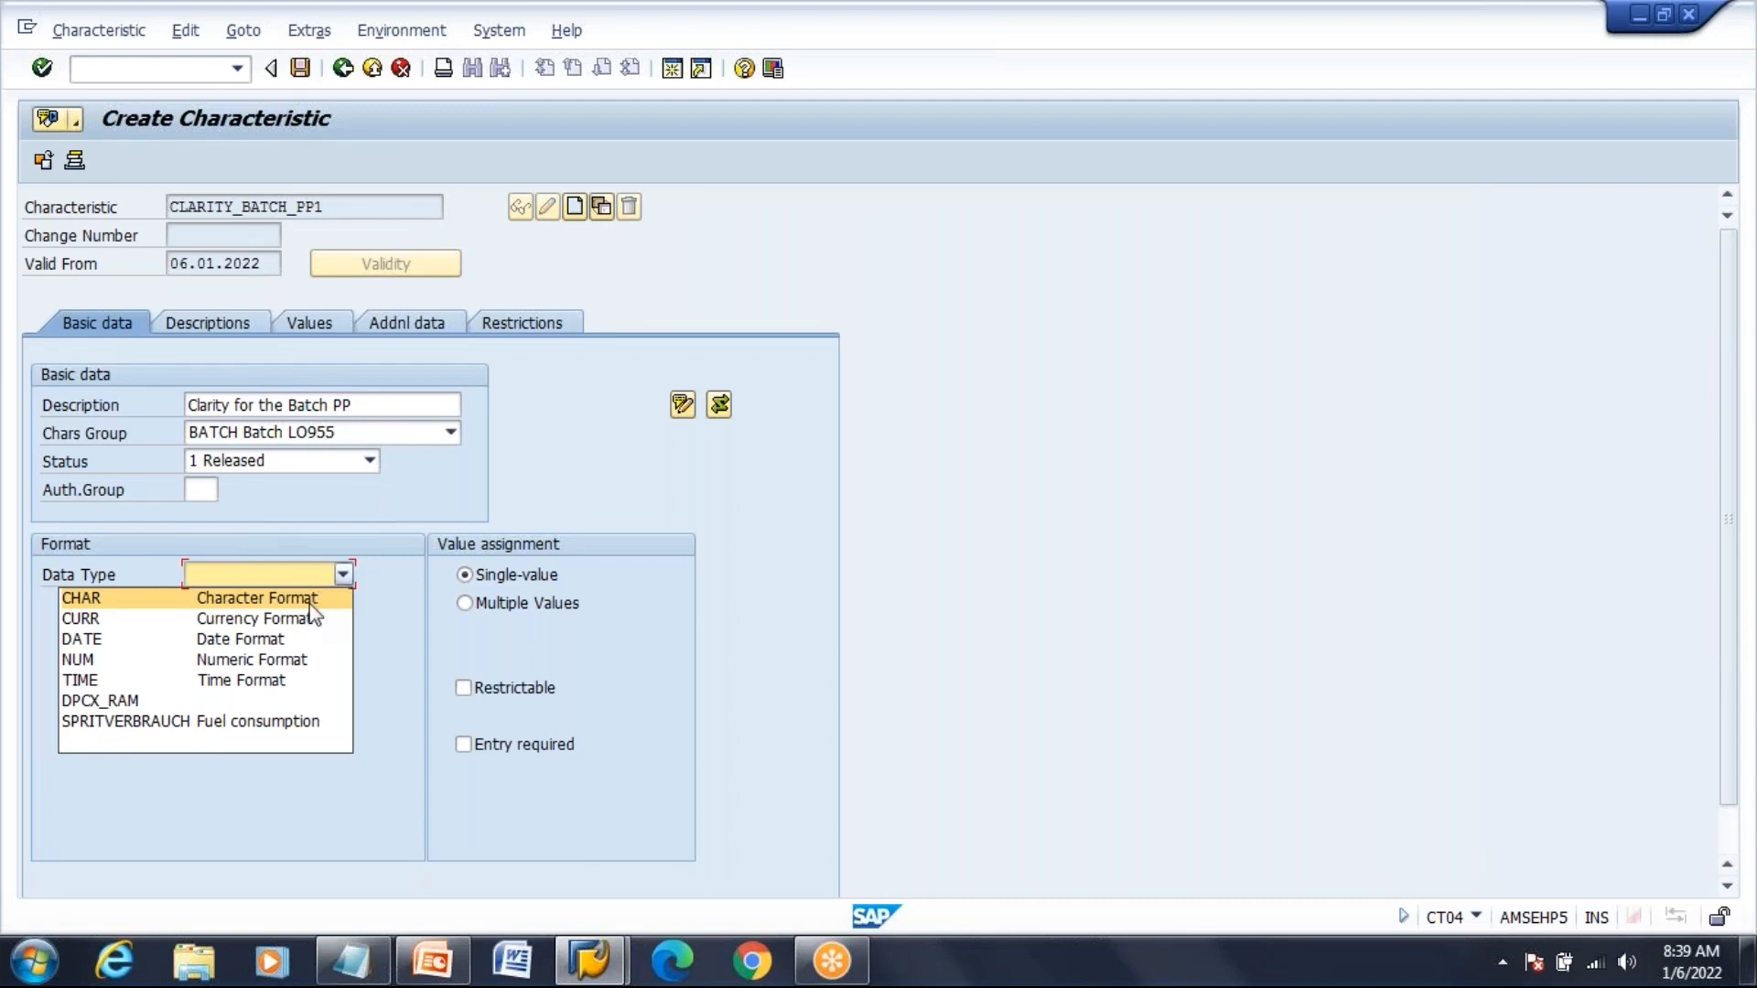
{"action": "left_click", "coordinate": [310, 600]}
{"action": "type", "text": "10"}
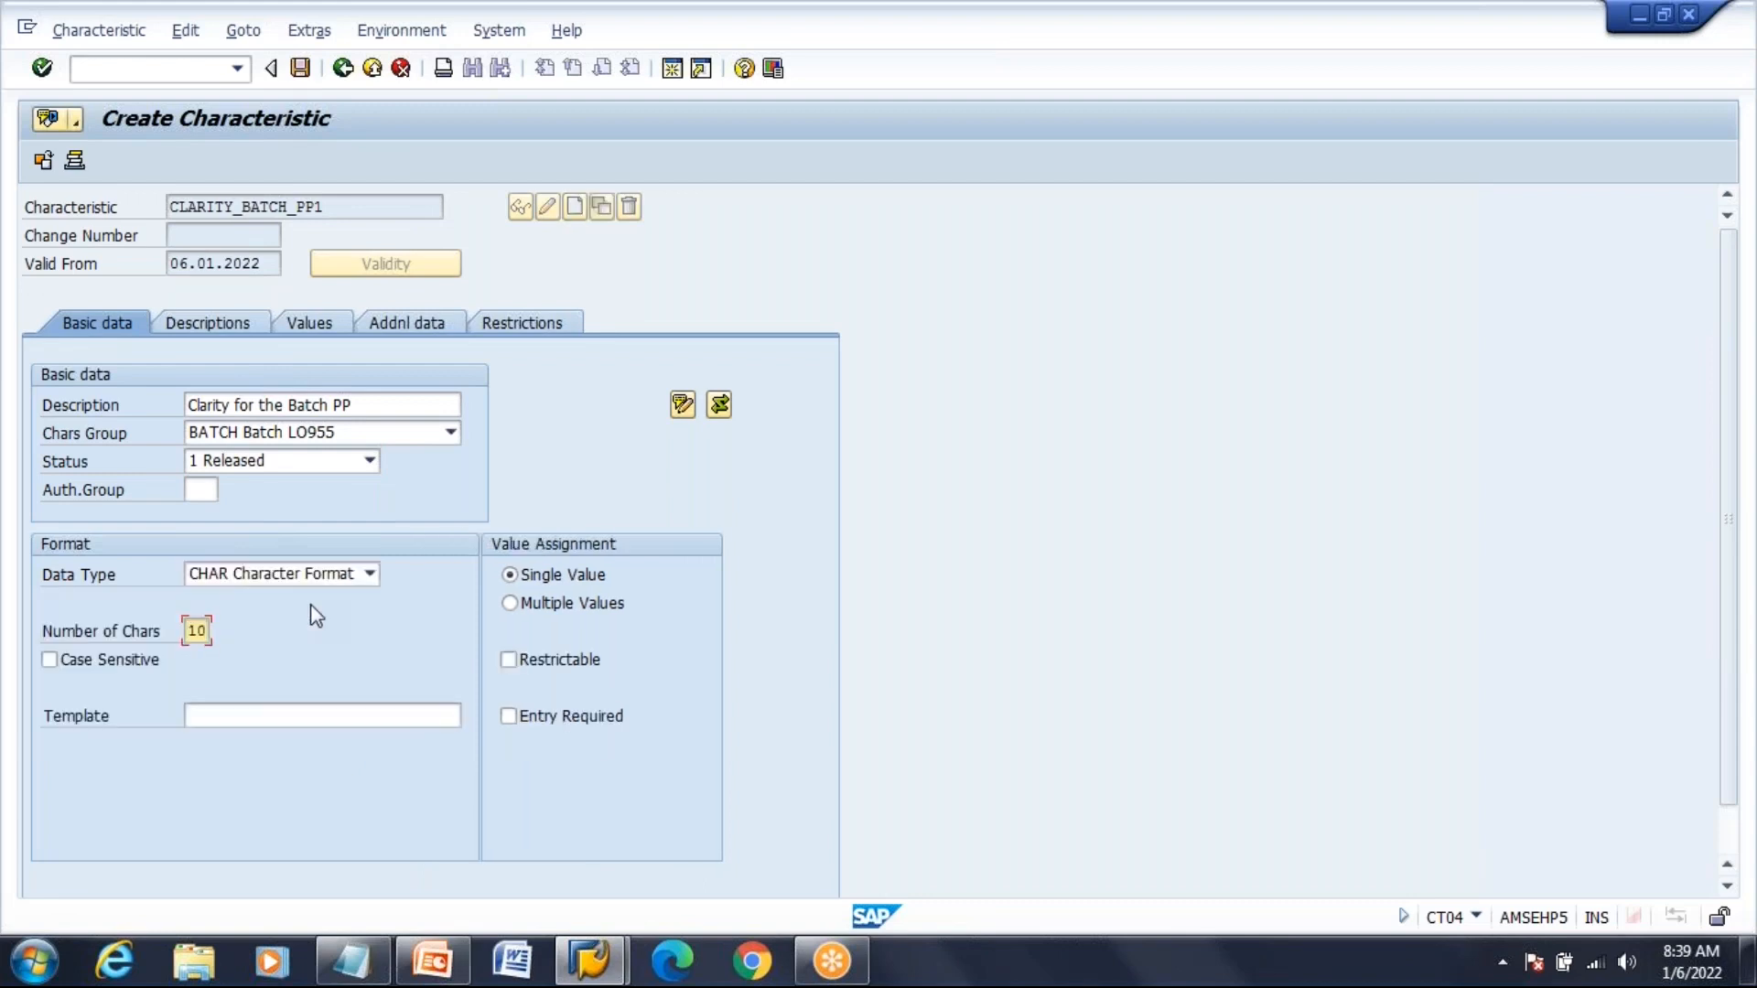
{"action": "left_click", "coordinate": [550, 609]}
Enter allowed value 01 Clear Solution on the Values tab
{"action": "left_click", "coordinate": [344, 315]}
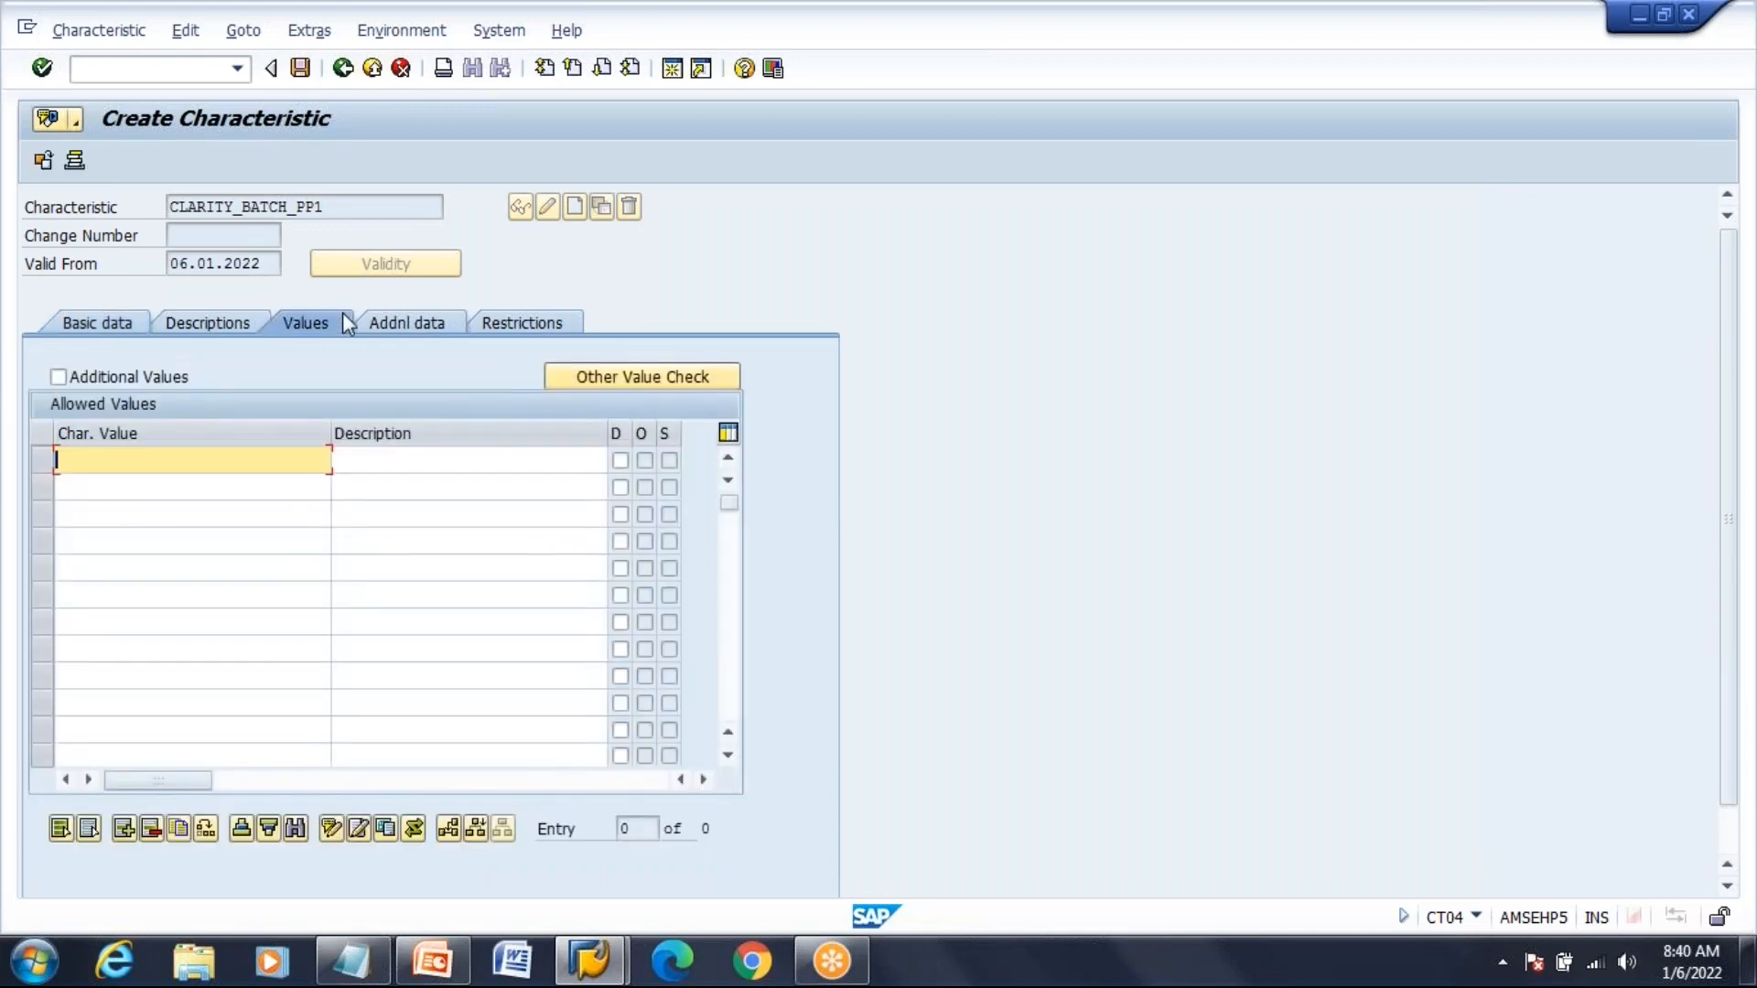
{"action": "type", "text": "01"}
{"action": "key", "text": "Tab"}
{"action": "type", "text": "C"}
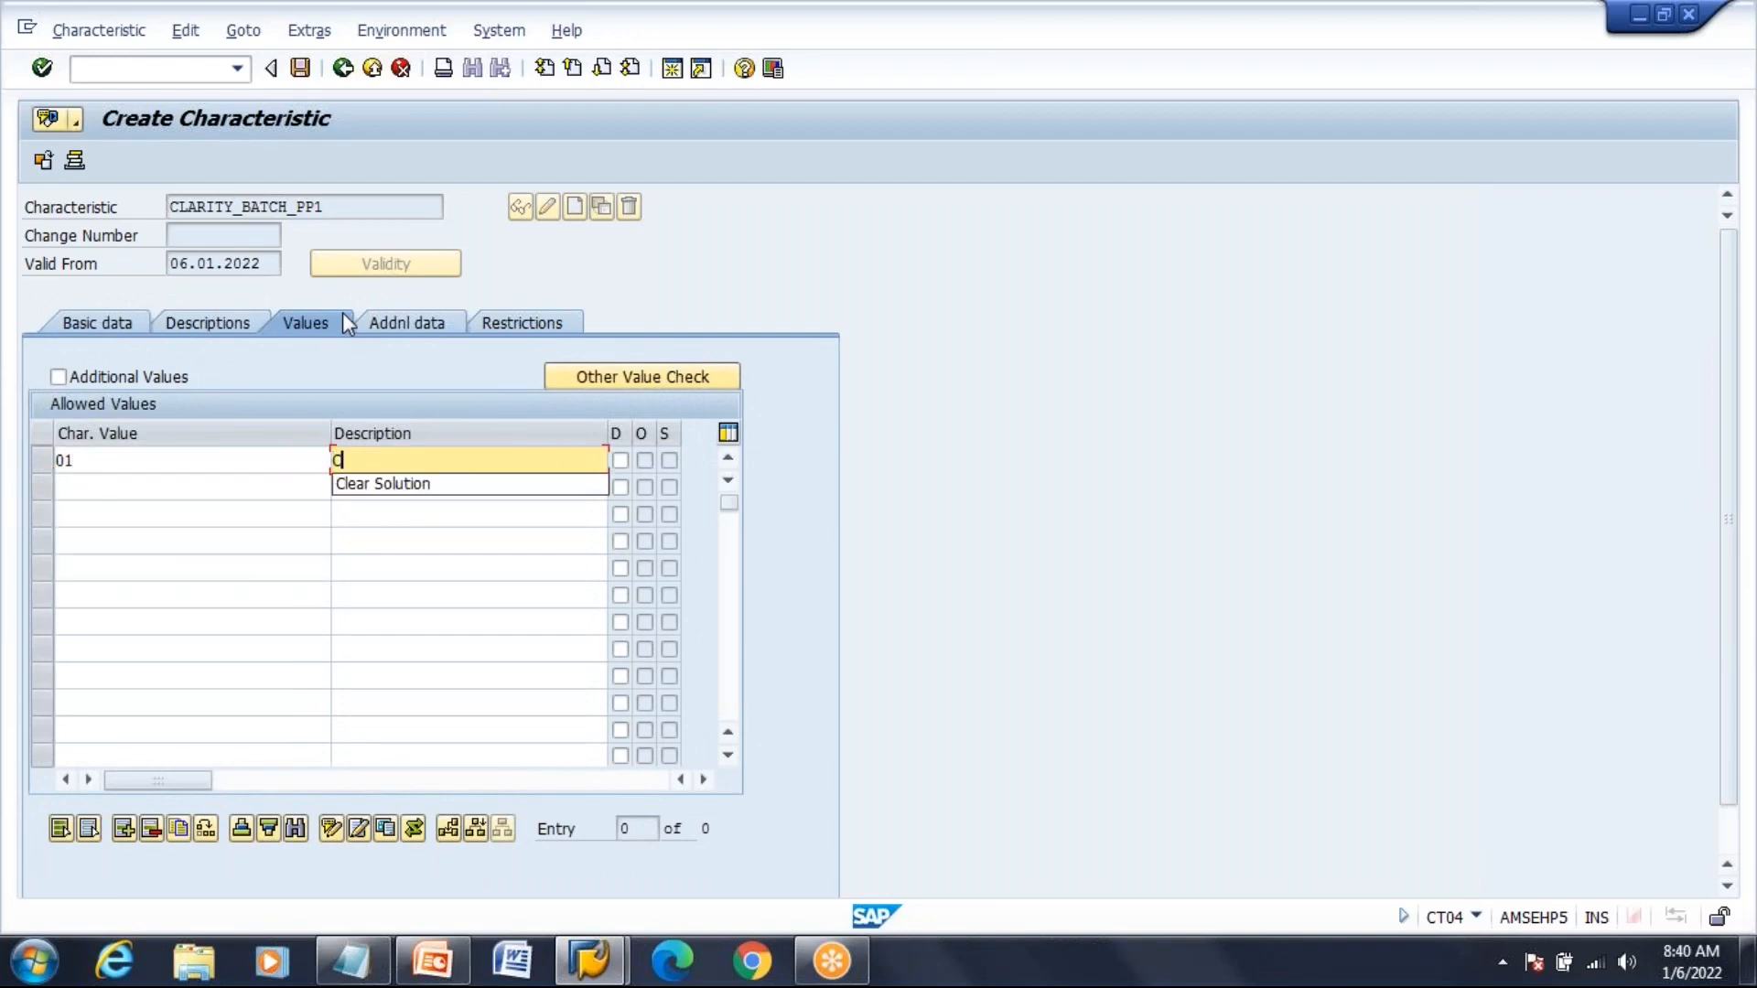
{"action": "key", "text": "Down"}
{"action": "key", "text": "Return"}
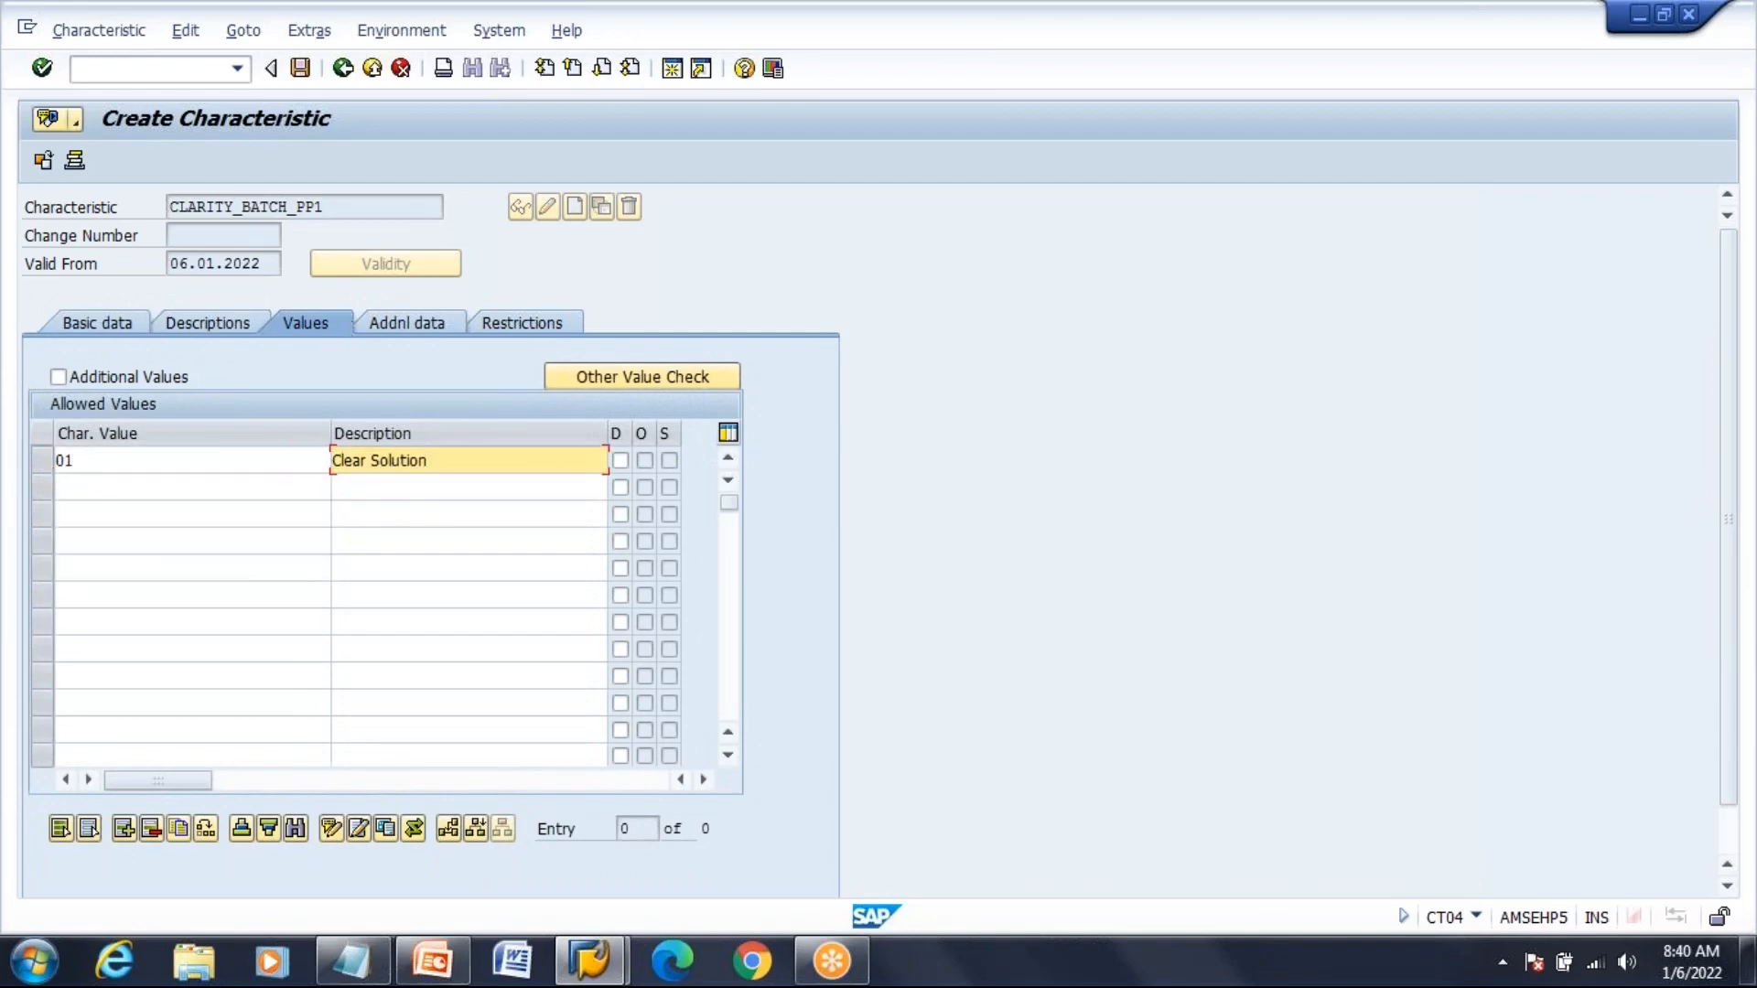
Add allowed value 02 Not Clear with Particles and confirm the entries
{"action": "left_click", "coordinate": [257, 486]}
{"action": "type", "text": "02"}
{"action": "key", "text": "Tab"}
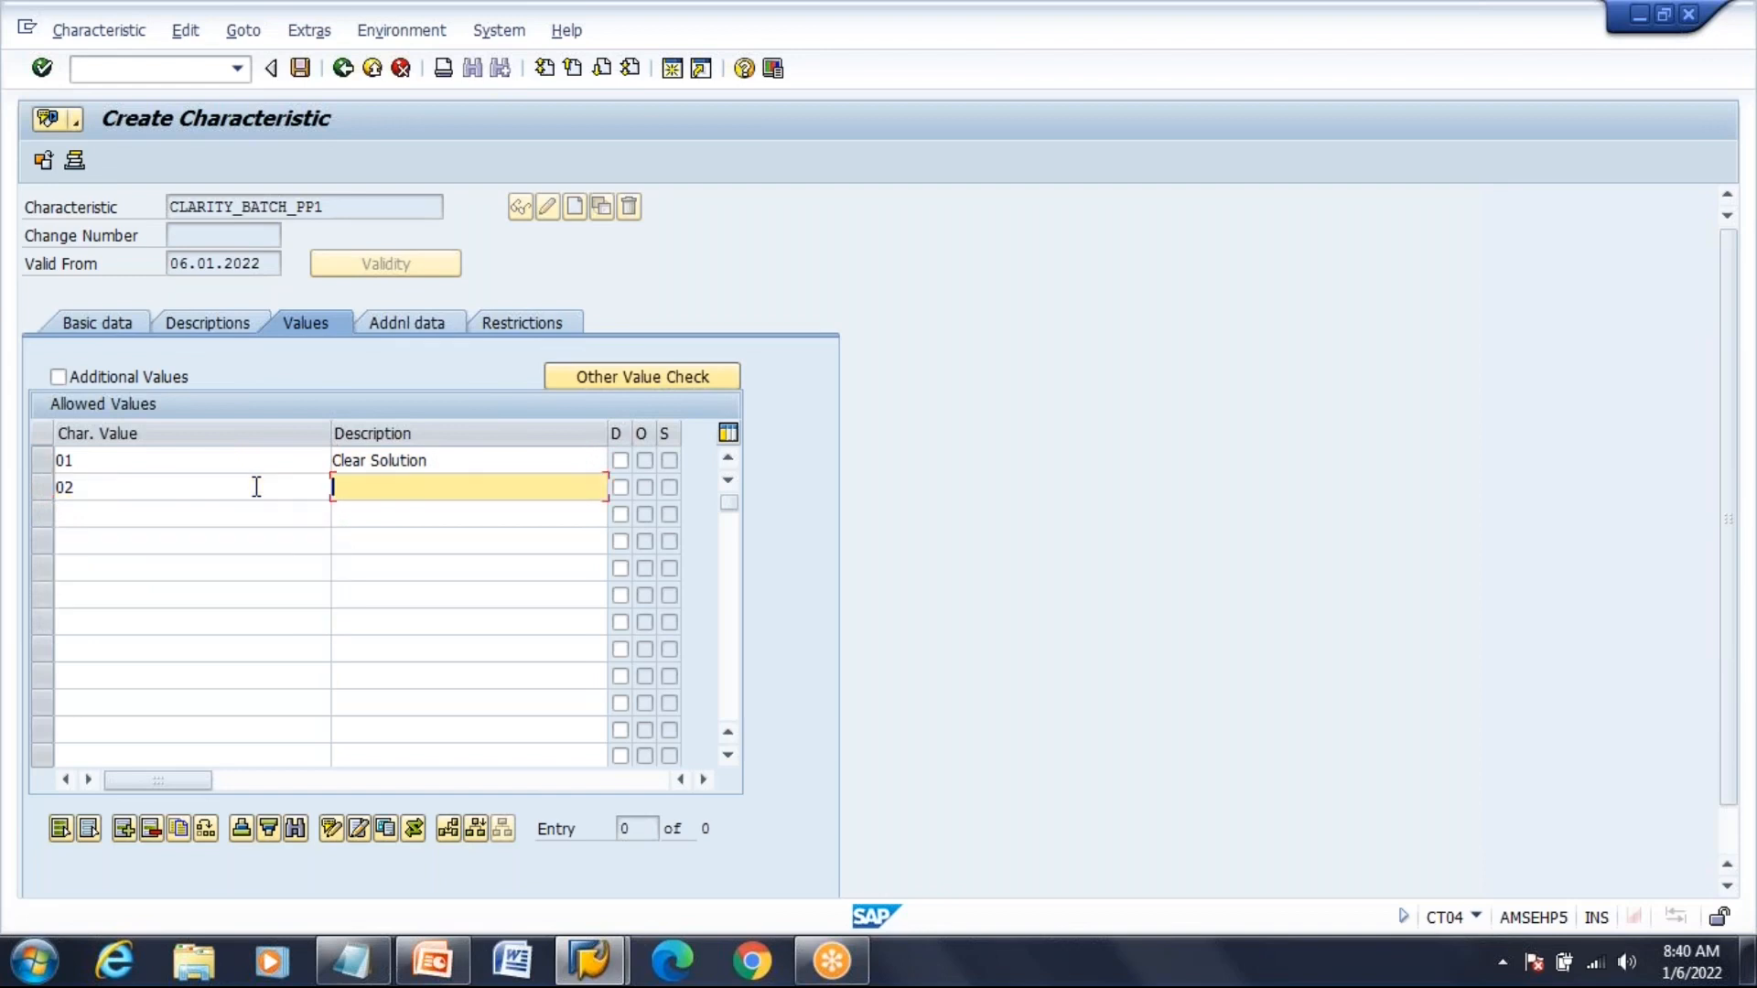
{"action": "type", "text": "N"}
{"action": "key", "text": "Down"}
{"action": "key", "text": "Return"}
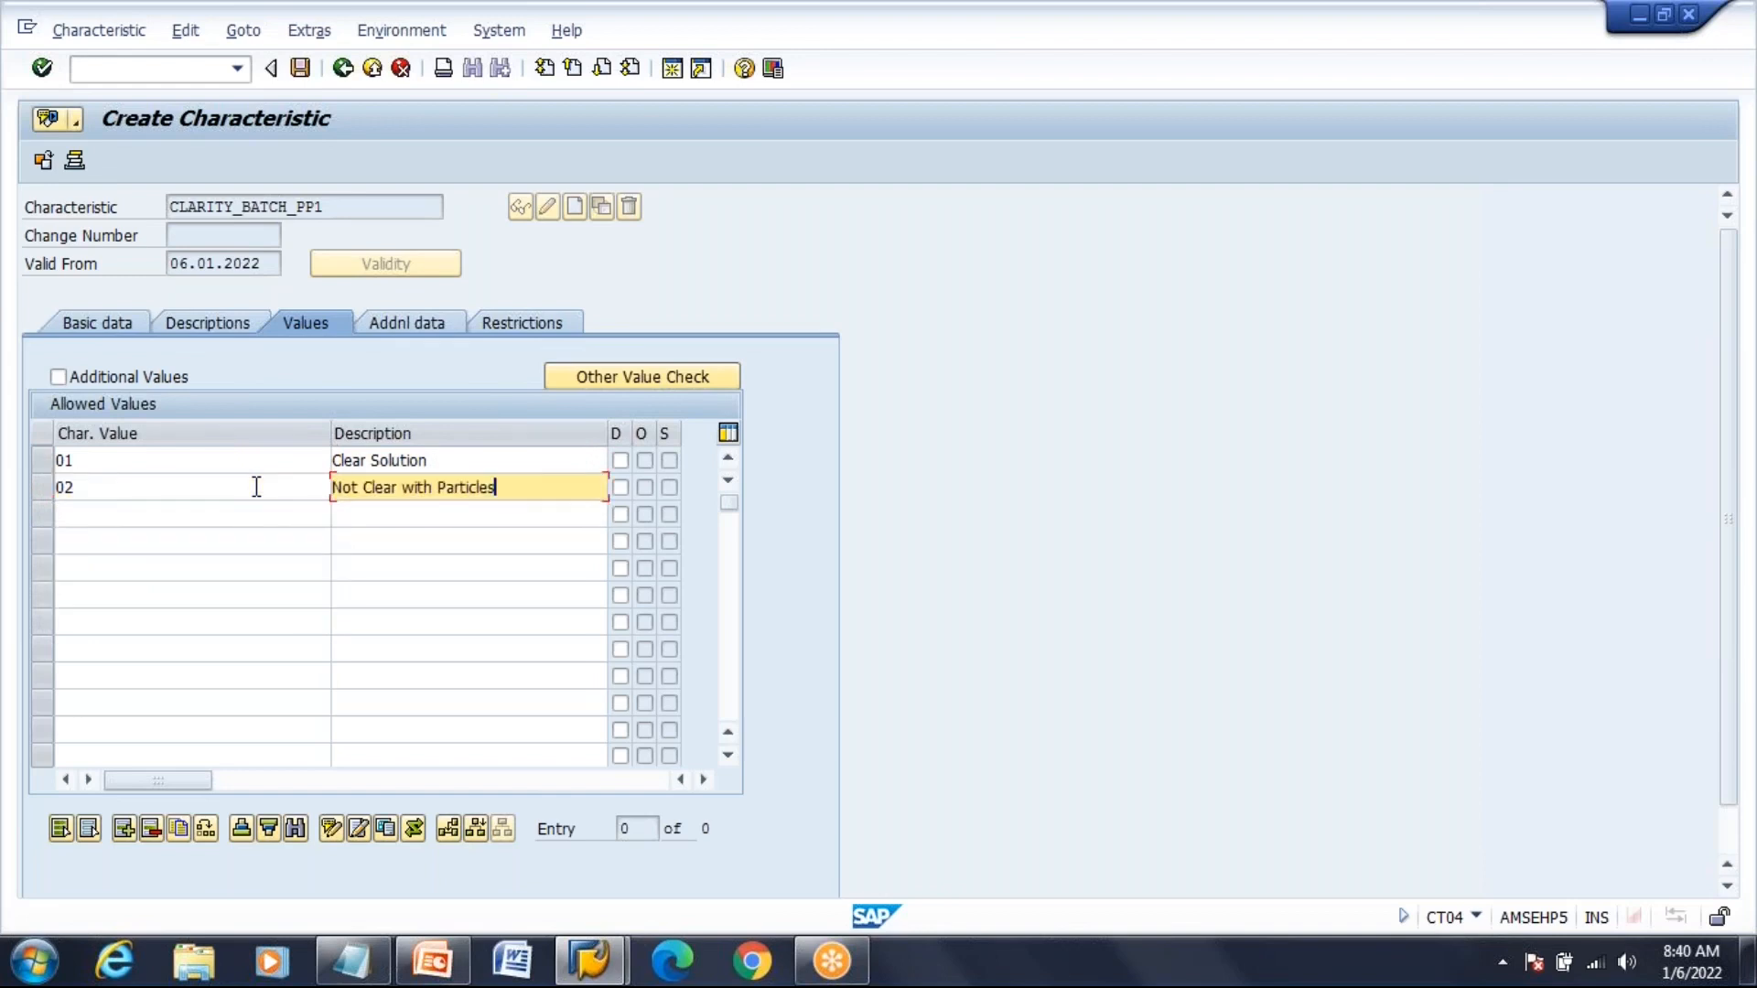
{"action": "key", "text": "Return"}
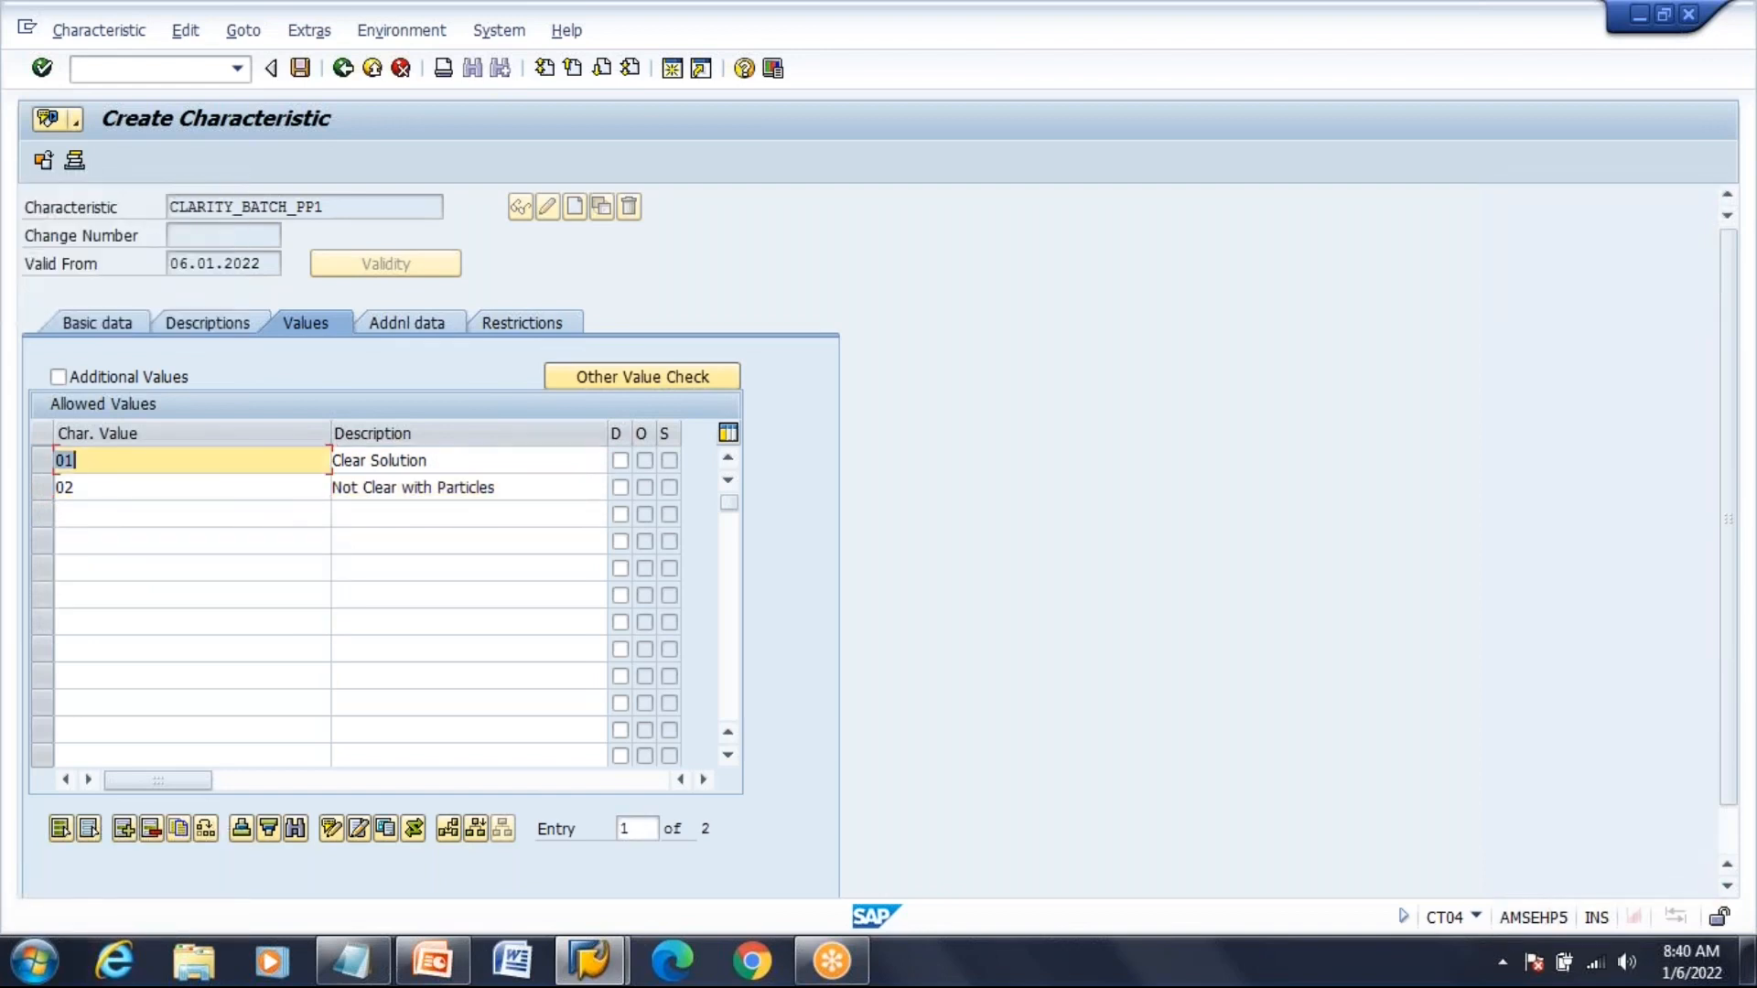
{"action": "left_click", "coordinate": [75, 488]}
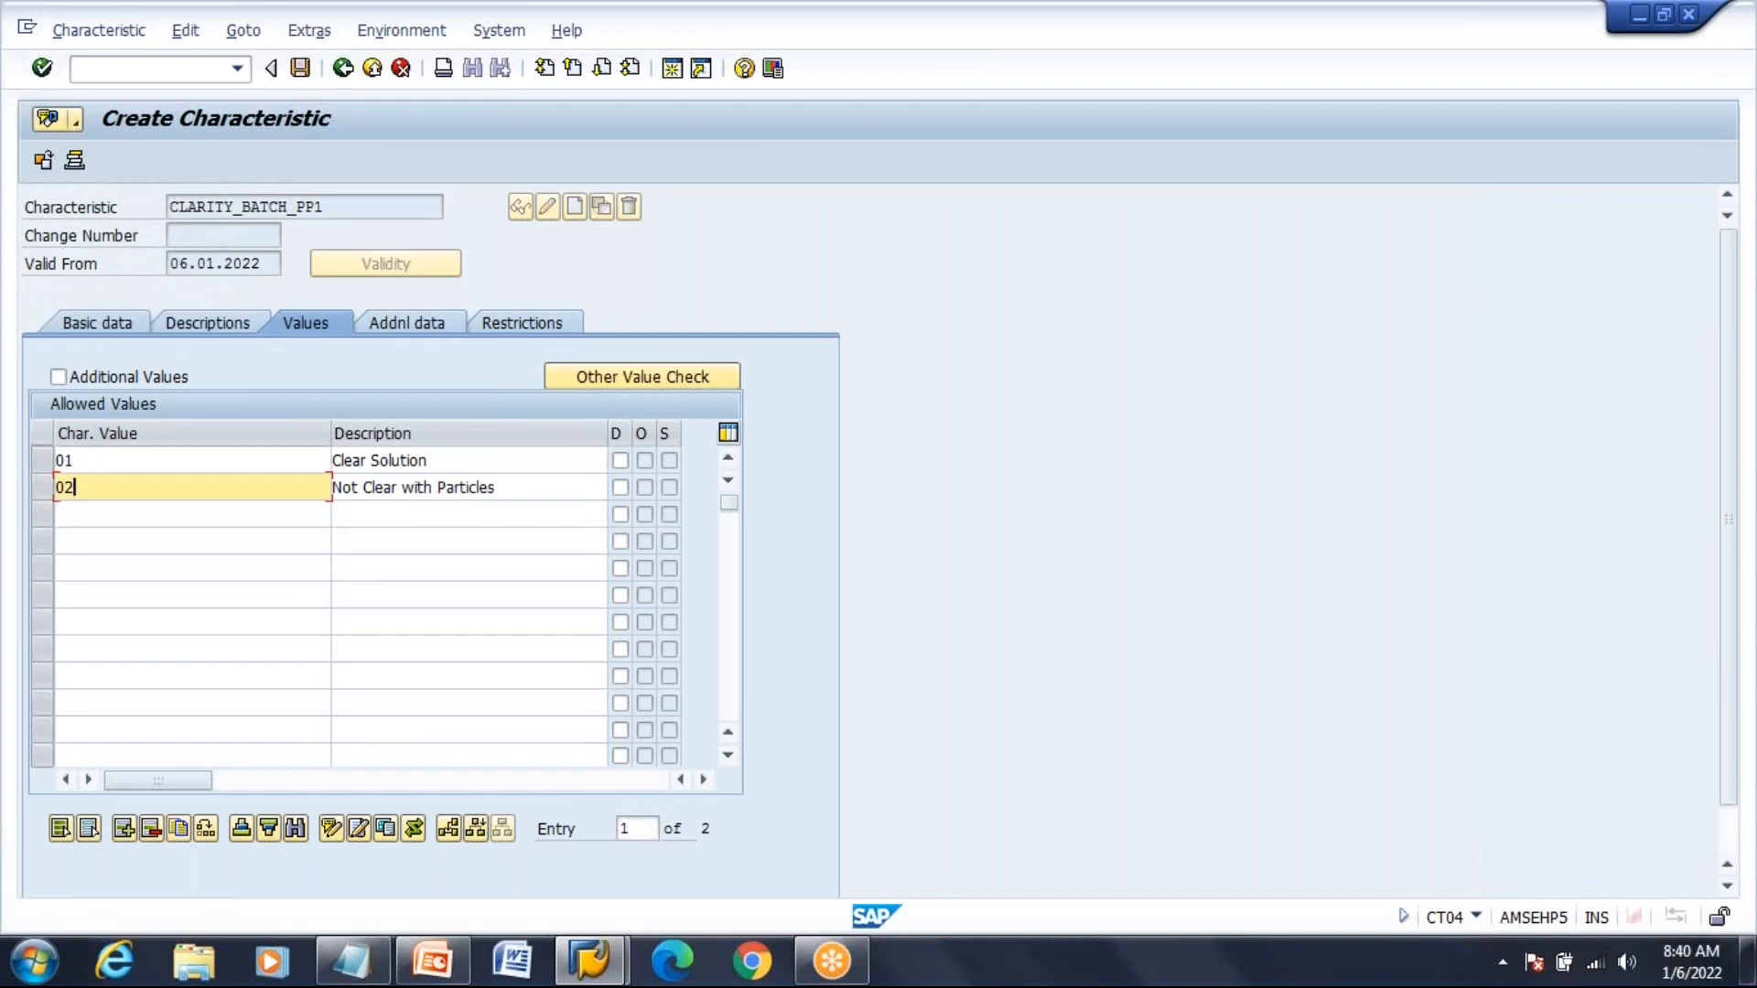
Save CLARITY_BATCH_PP1, then create PHSCALE_BATCH_PP1 with valid-from date 06.01.2022
{"action": "left_click", "coordinate": [301, 69]}
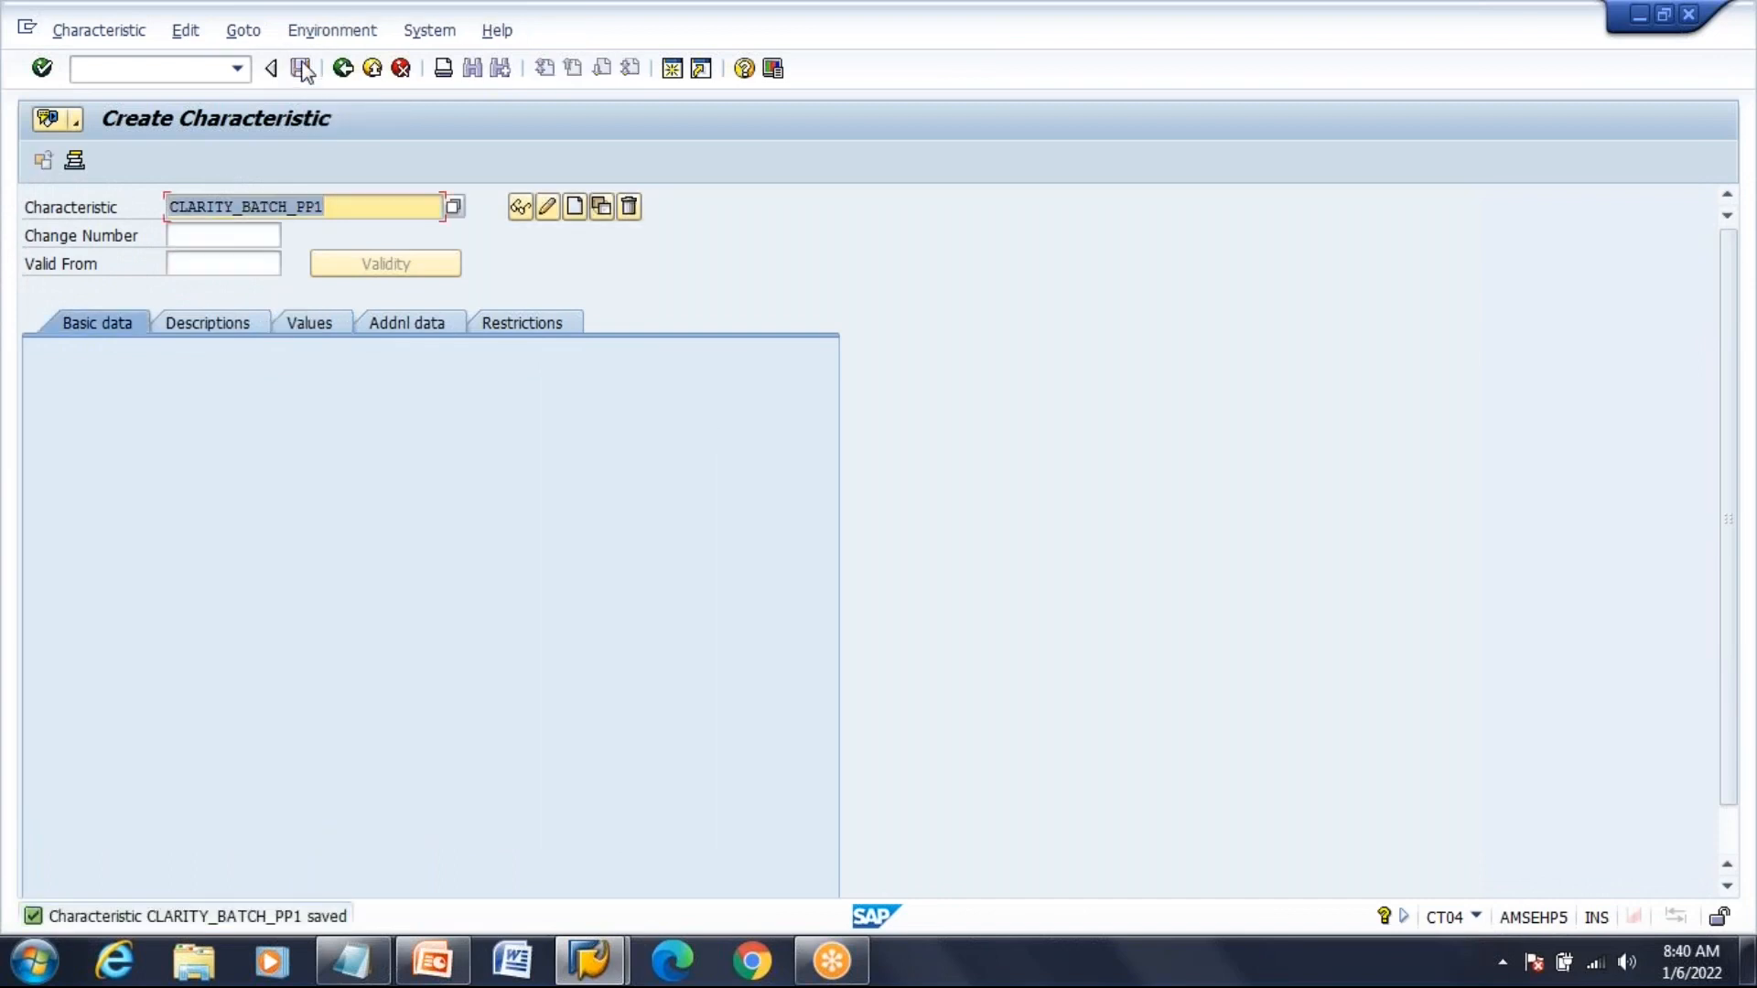
{"action": "type", "text": "PHS"}
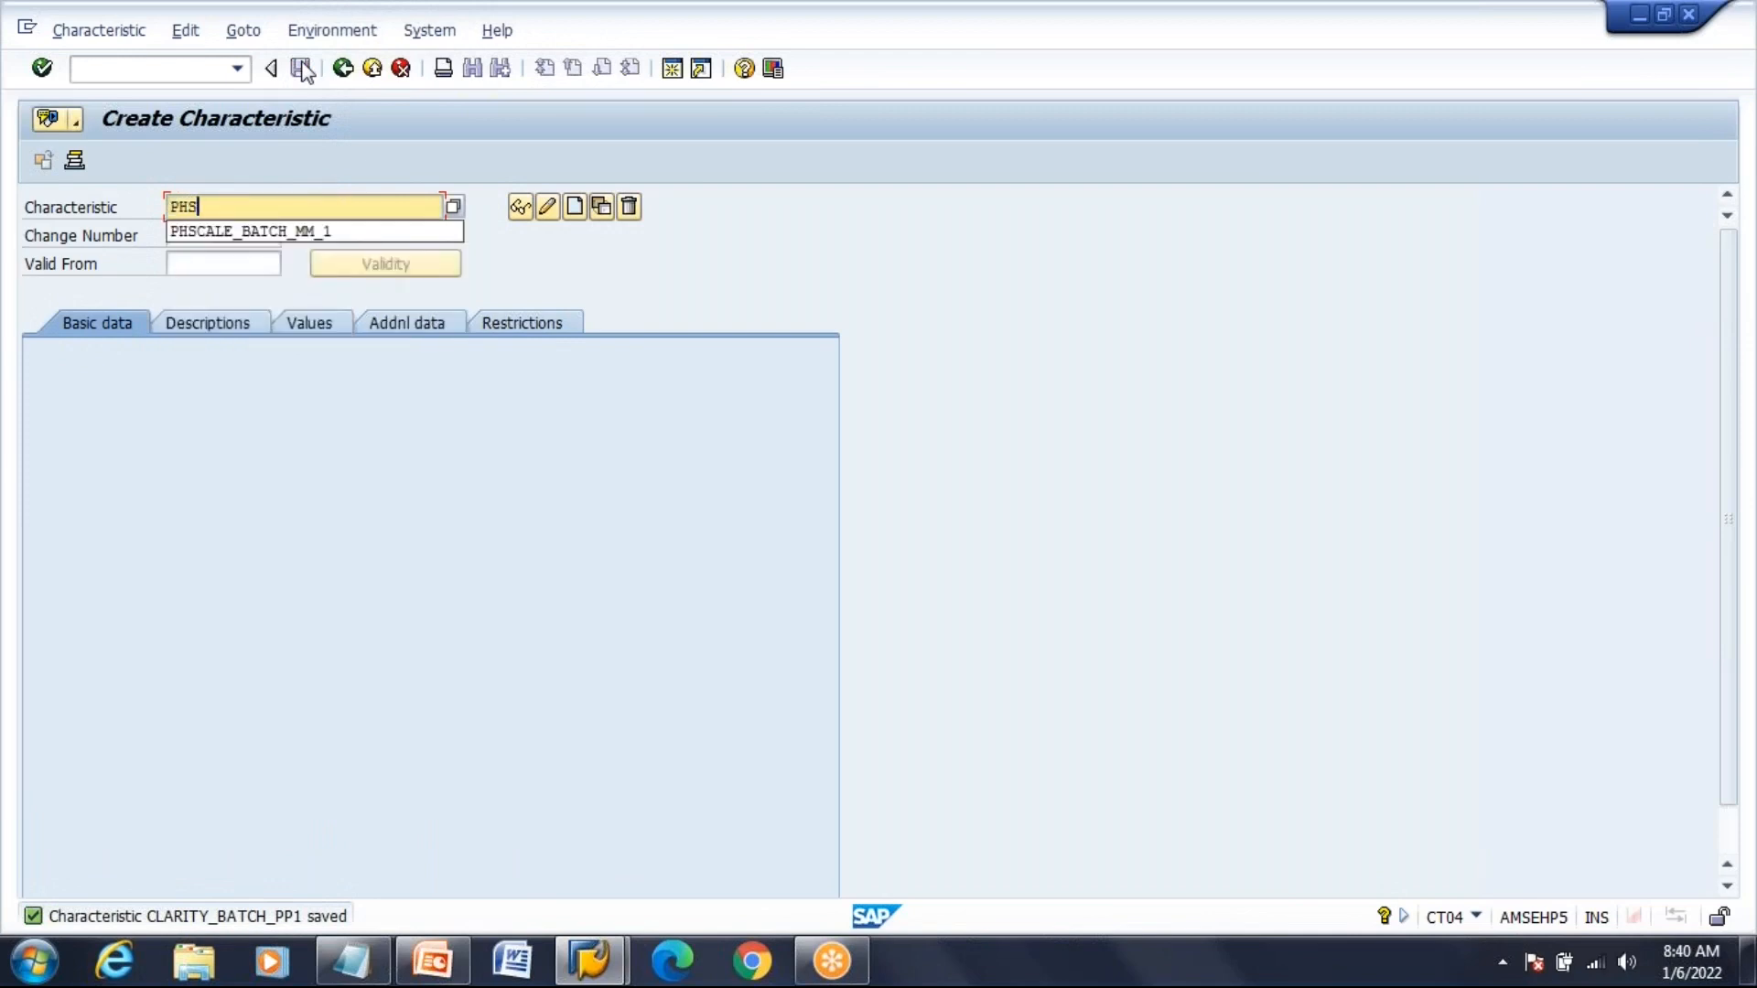
{"action": "type", "text": "C"}
{"action": "key", "text": "Down"}
{"action": "key", "text": "Return"}
{"action": "key", "text": "BackSpace"}
{"action": "key", "text": "BackSpace"}
{"action": "key", "text": "BackSpace"}
{"action": "key", "text": "BackSpace"}
{"action": "type", "text": "PP1"}
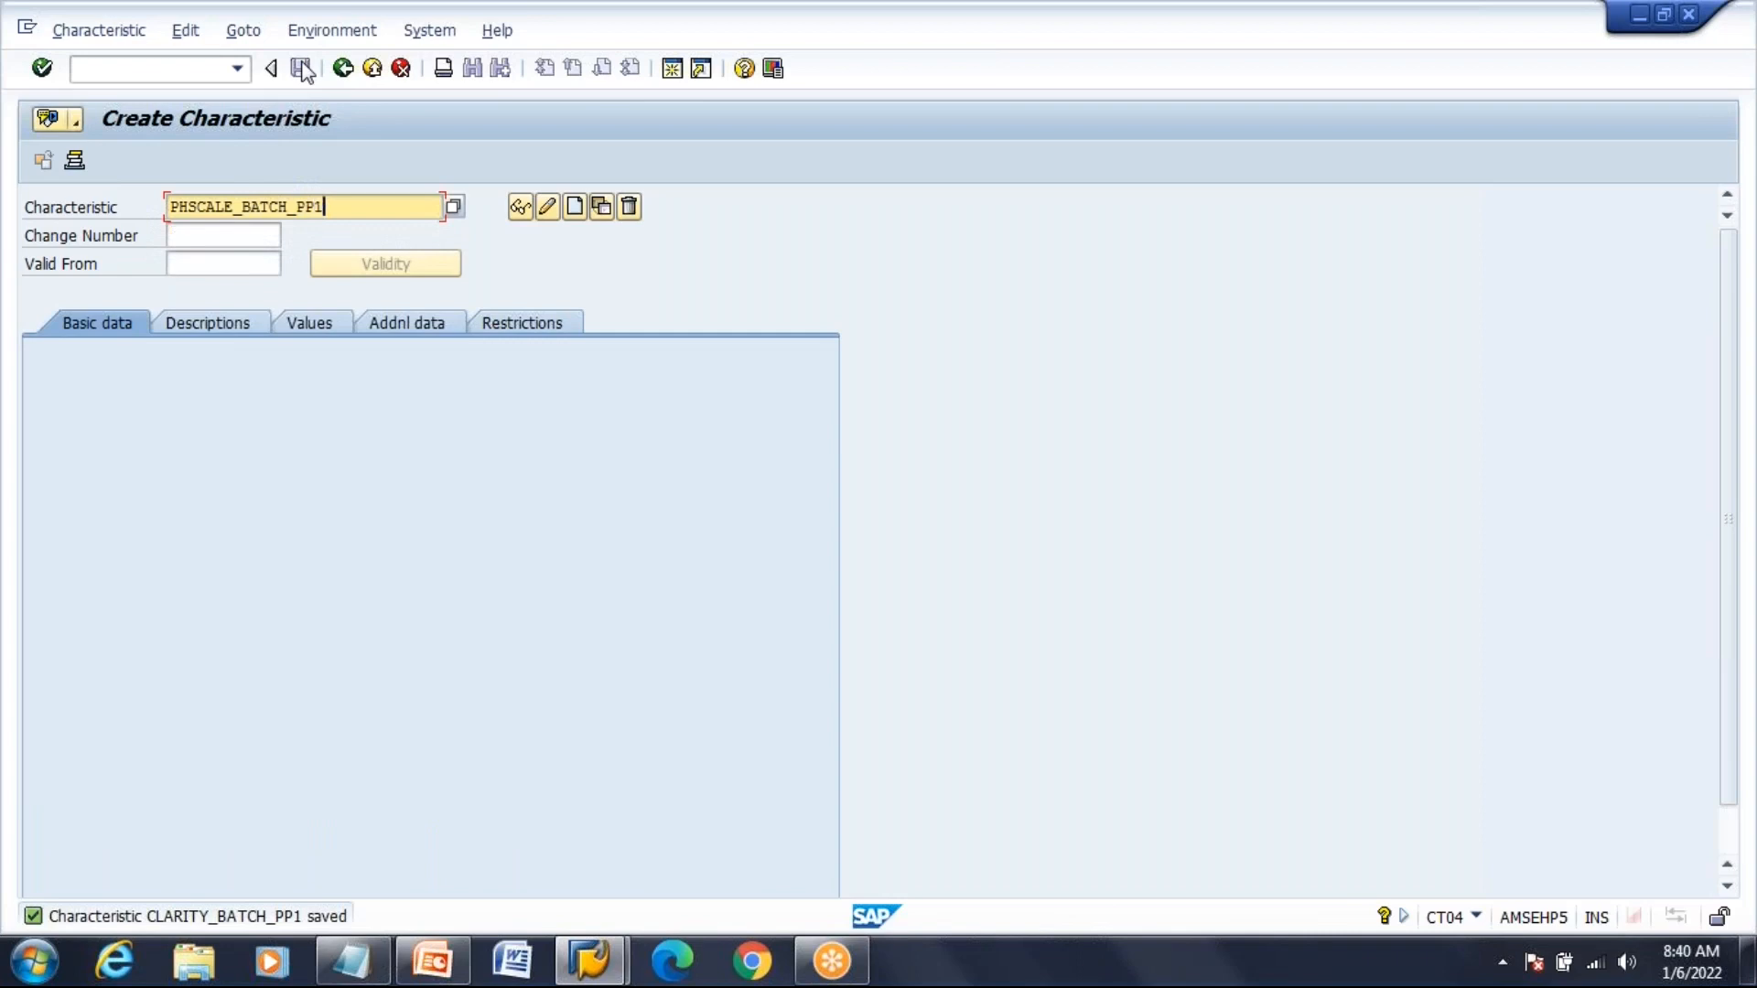
{"action": "key", "text": "Tab"}
{"action": "key", "text": "Tab"}
{"action": "key", "text": "Down"}
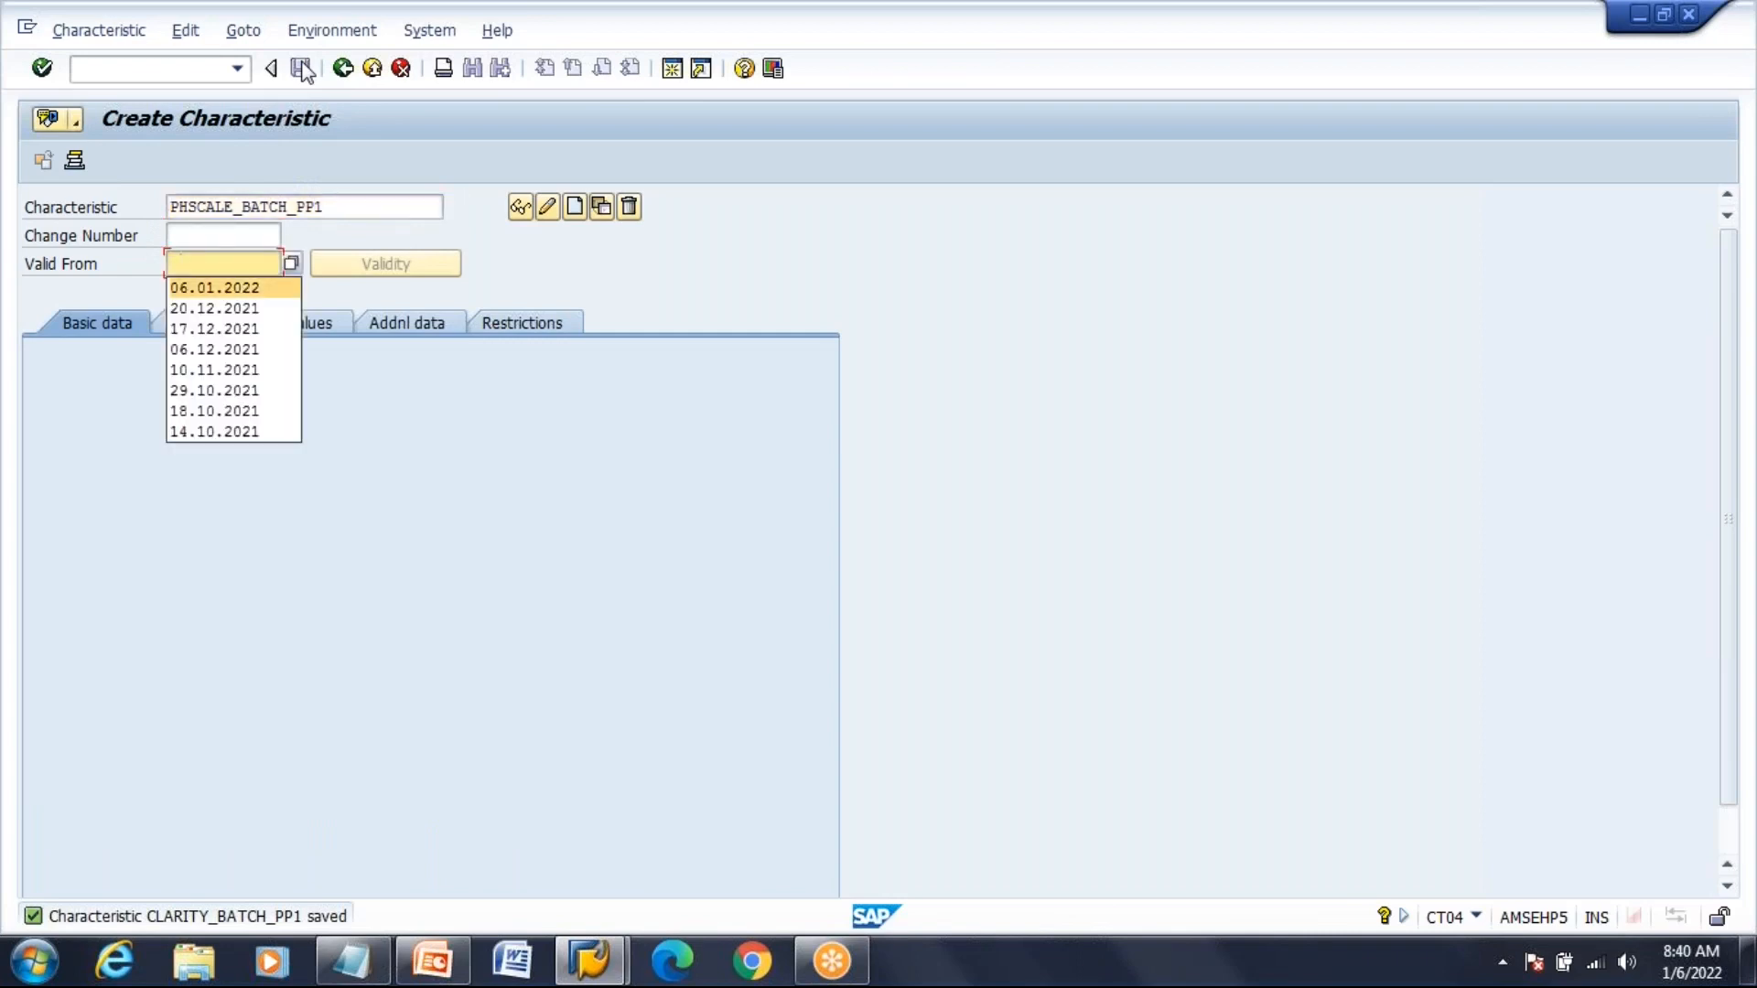
{"action": "key", "text": "Return"}
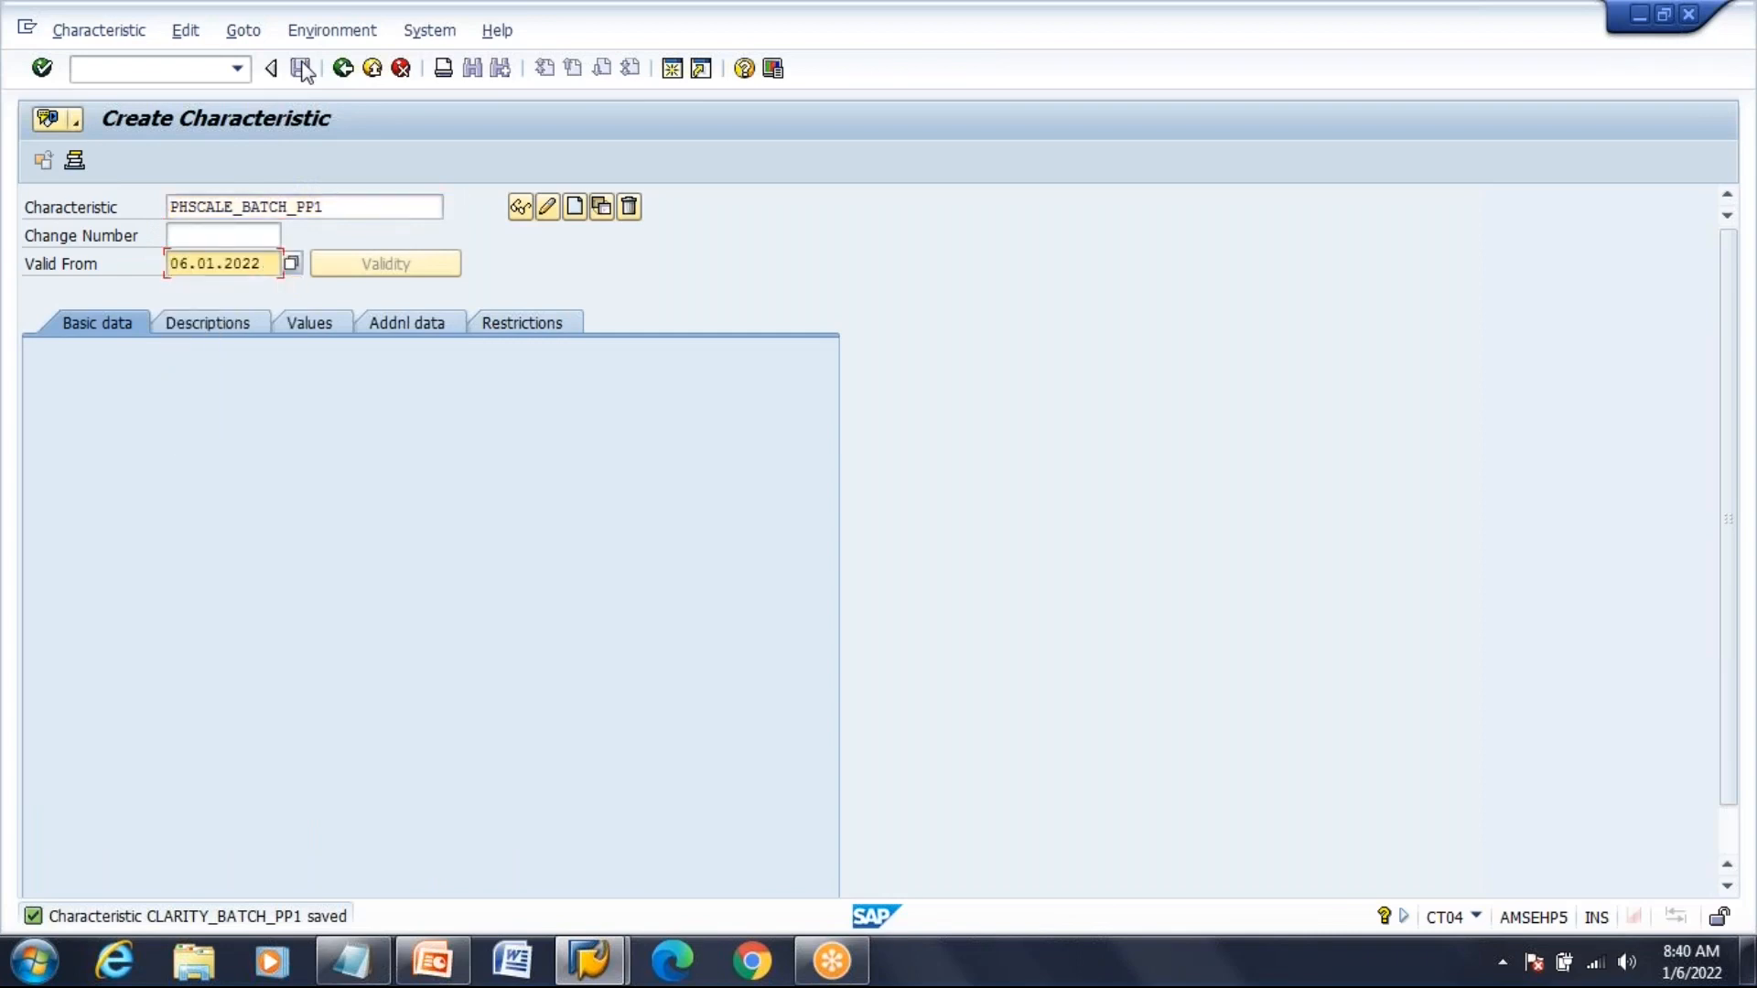
{"action": "left_click", "coordinate": [574, 208]}
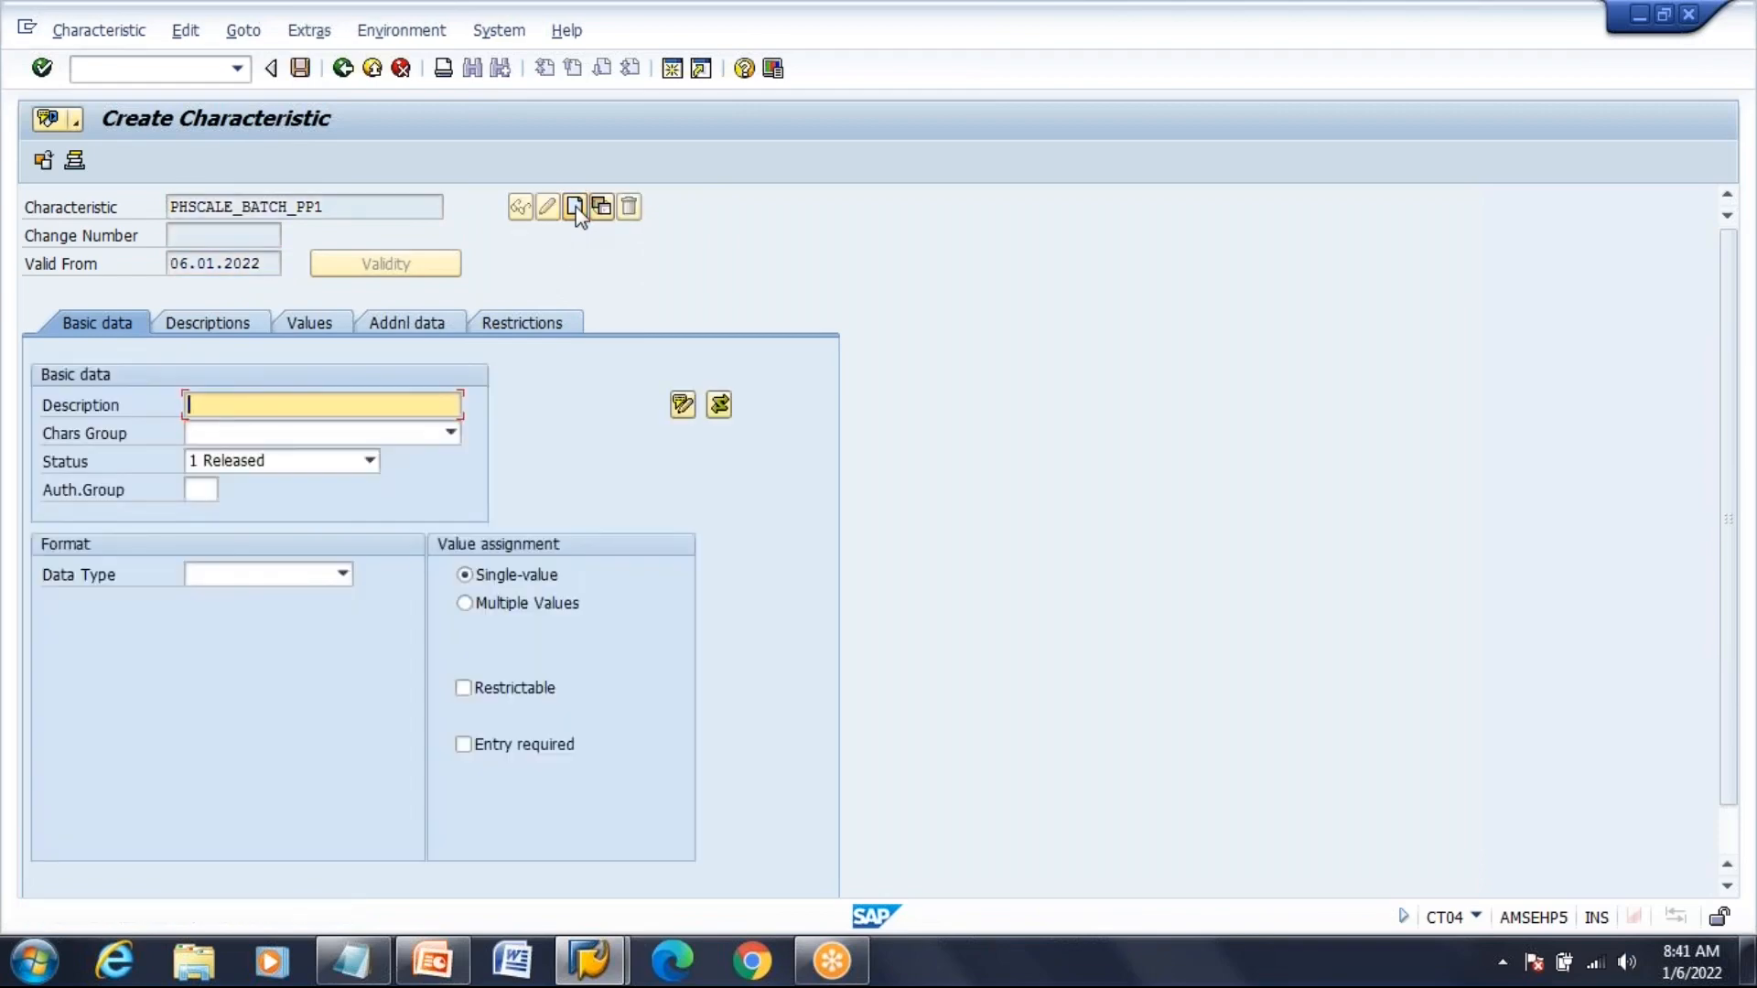
Enter the description 'PH Scale for the Batch PP' and assign characteristic group BATCH
{"action": "type", "text": "PH"}
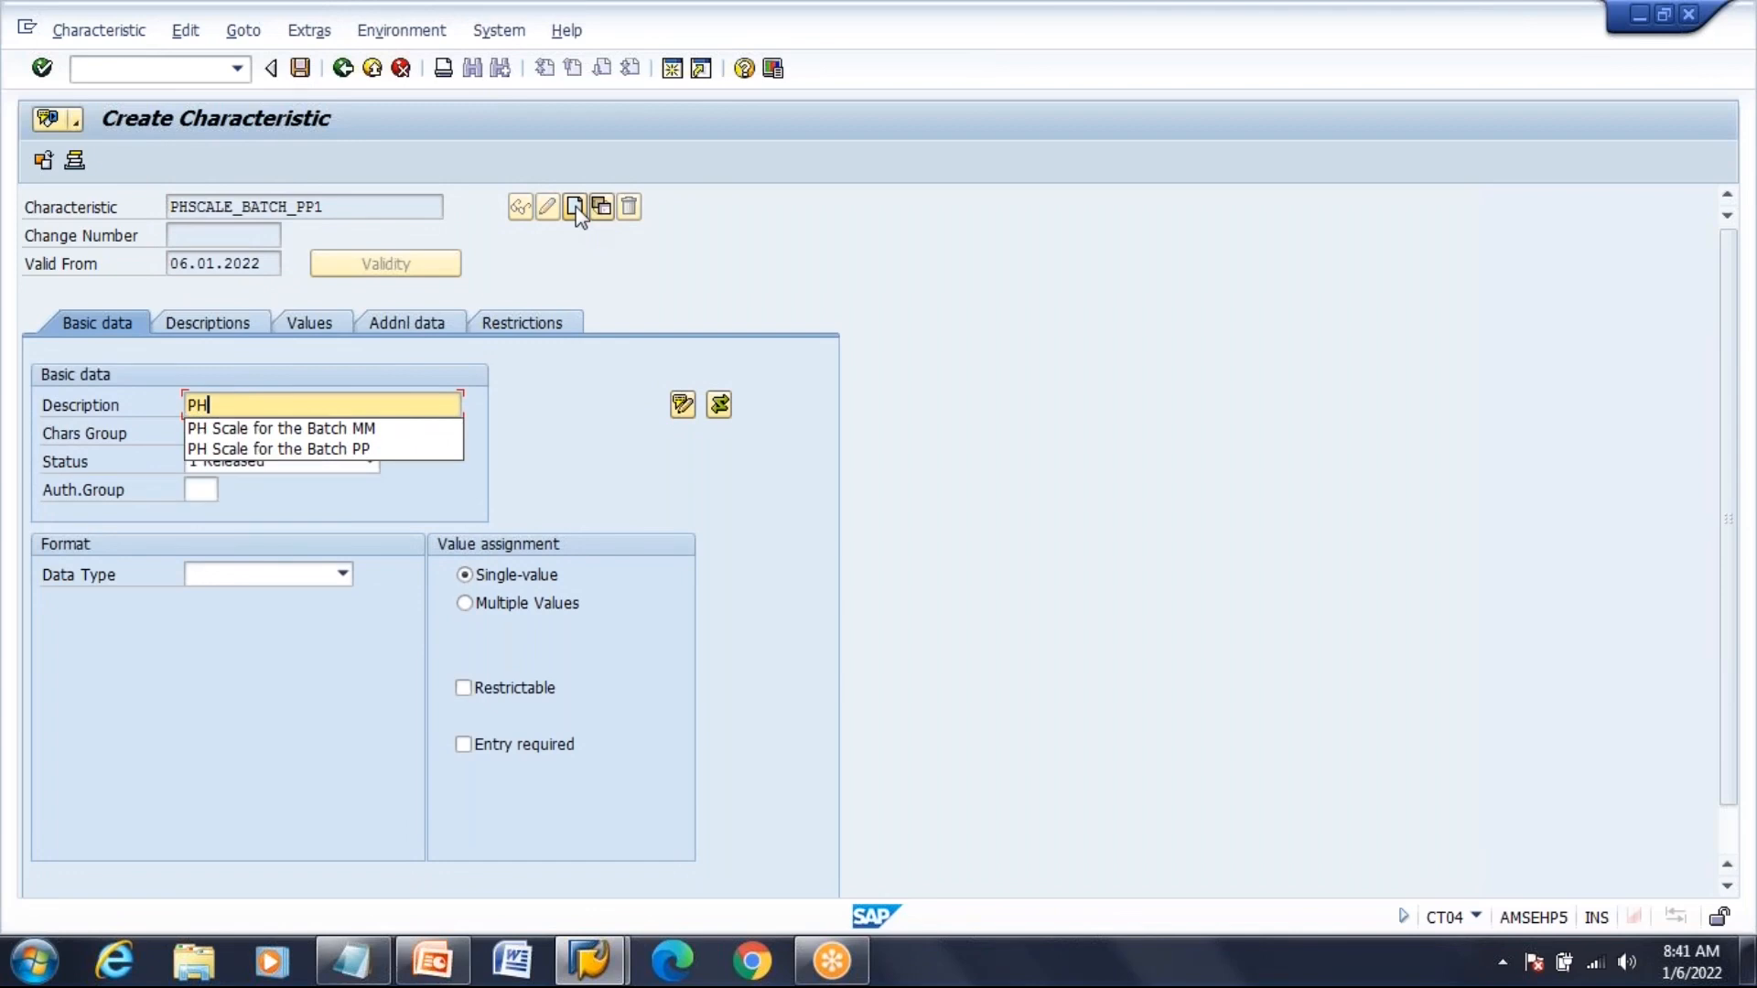
{"action": "key", "text": "Down"}
{"action": "key", "text": "Down"}
{"action": "key", "text": "Return"}
{"action": "key", "text": "Tab"}
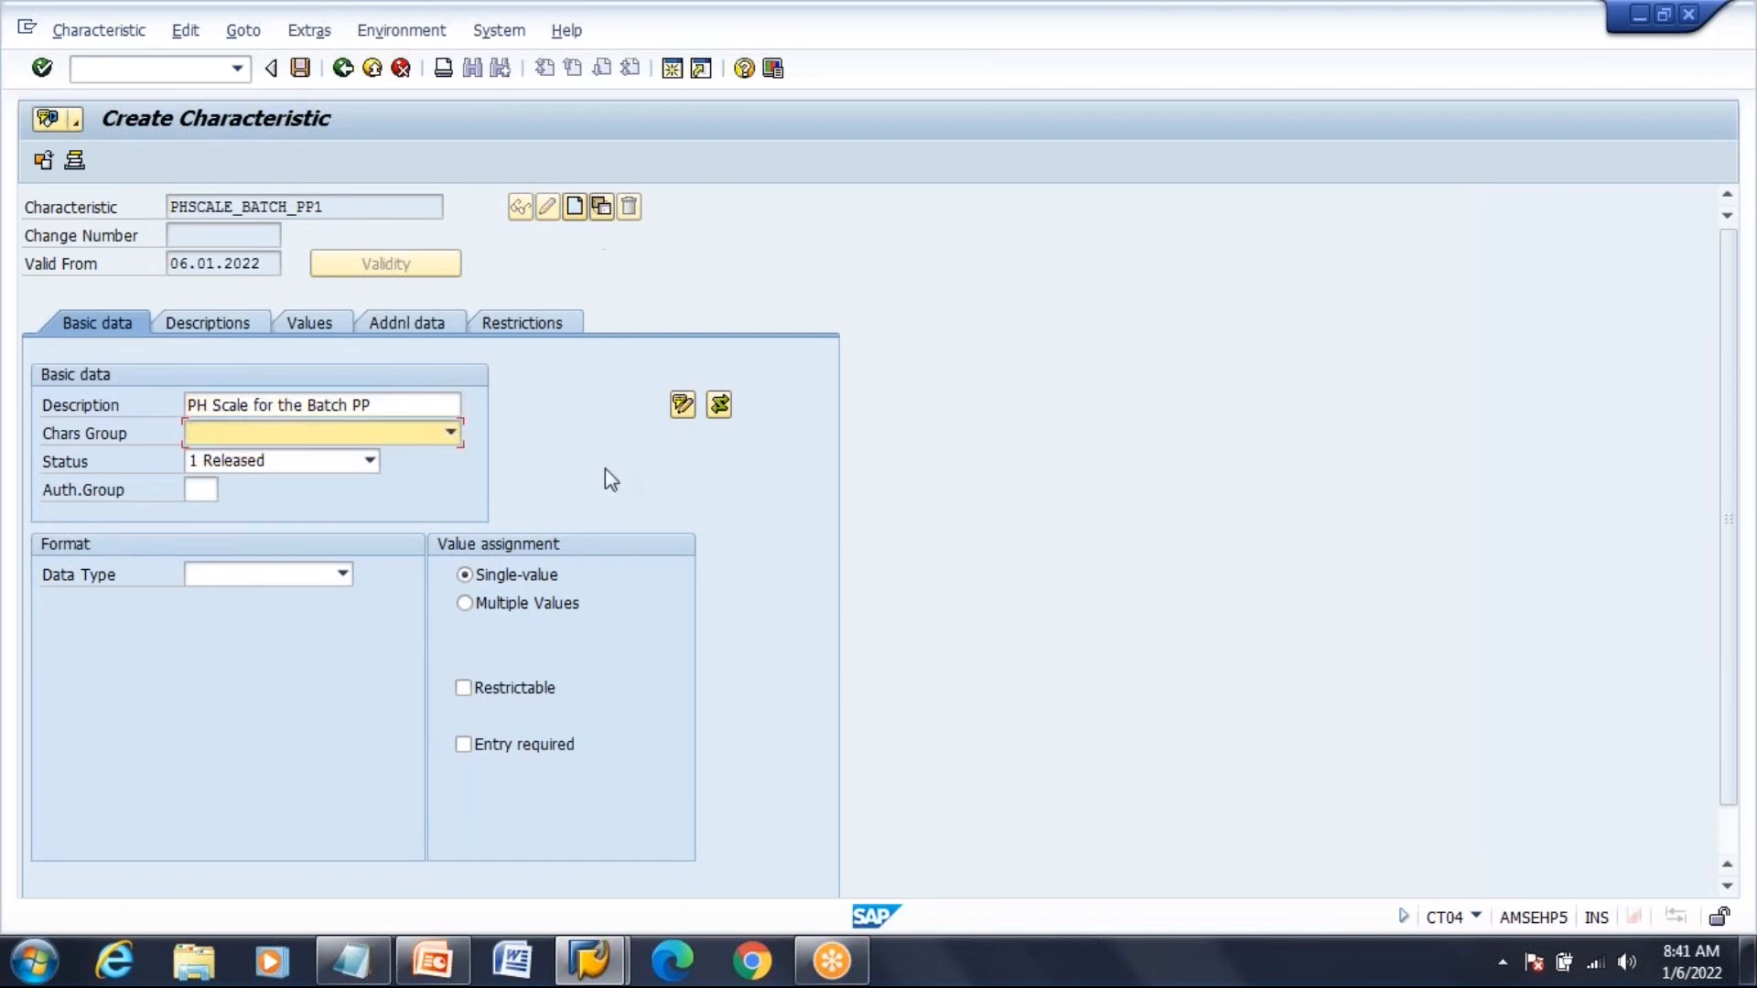
{"action": "left_click", "coordinate": [451, 436]}
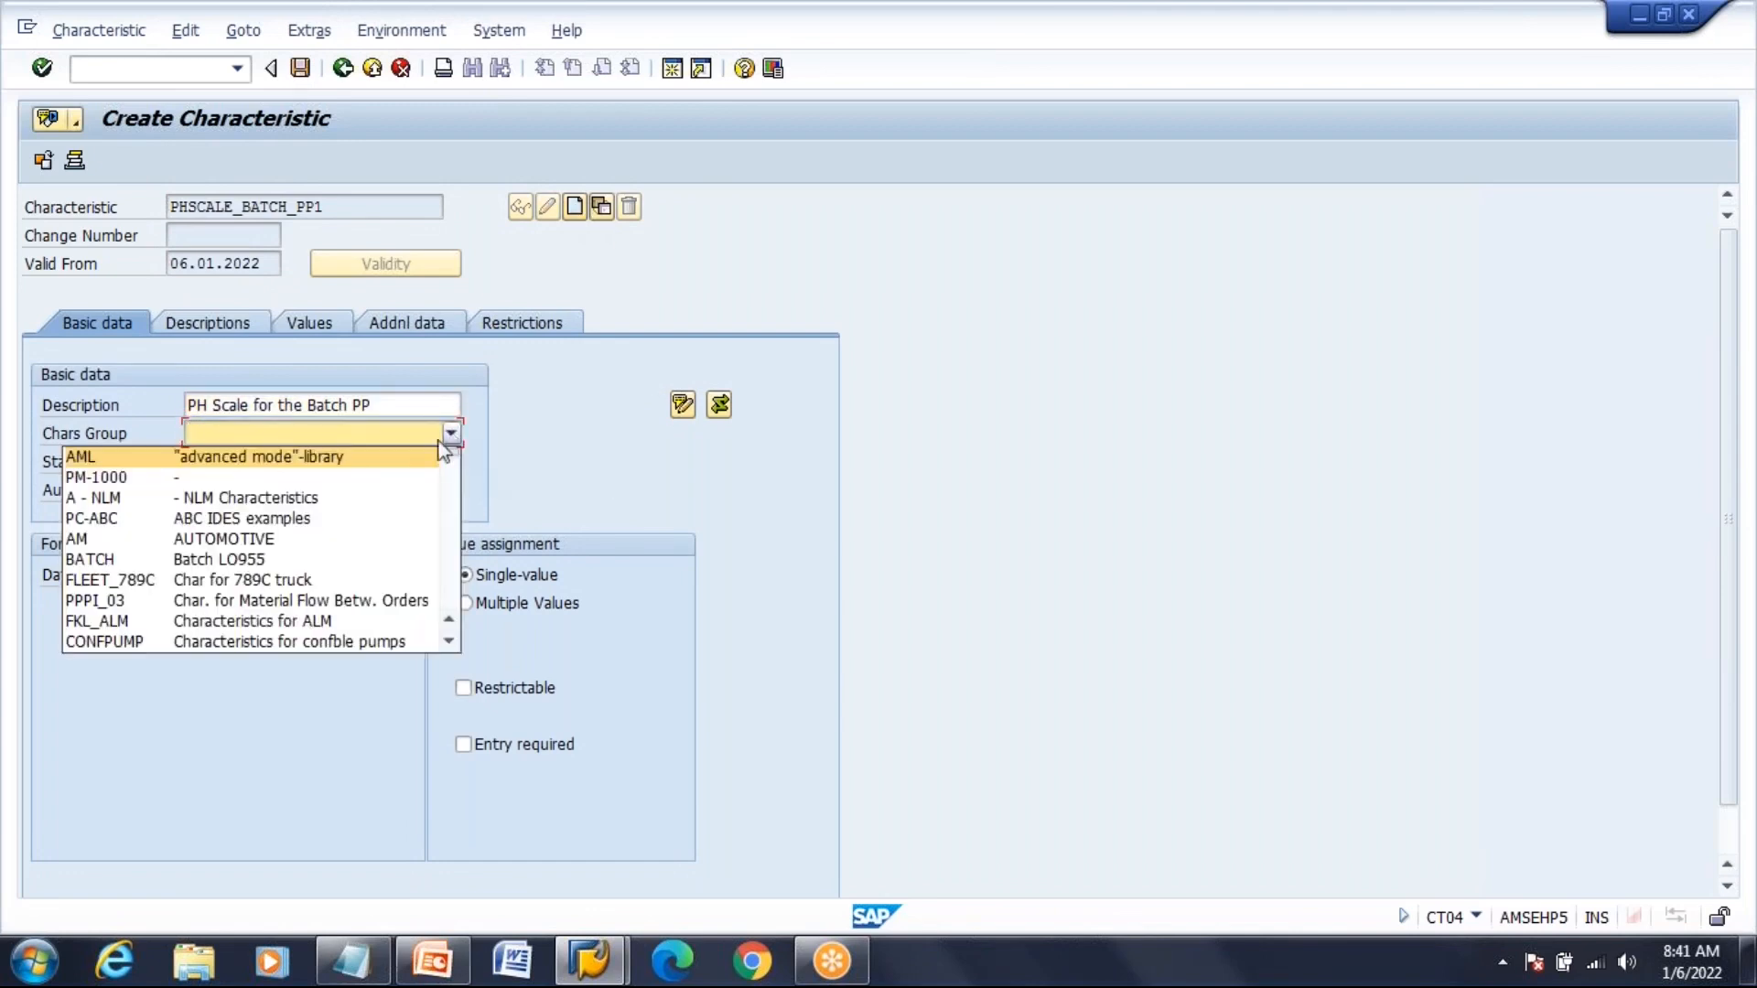
{"action": "left_click", "coordinate": [345, 562]}
Set data type CHAR with 10 characters and allow multiple values
{"action": "left_click", "coordinate": [344, 573]}
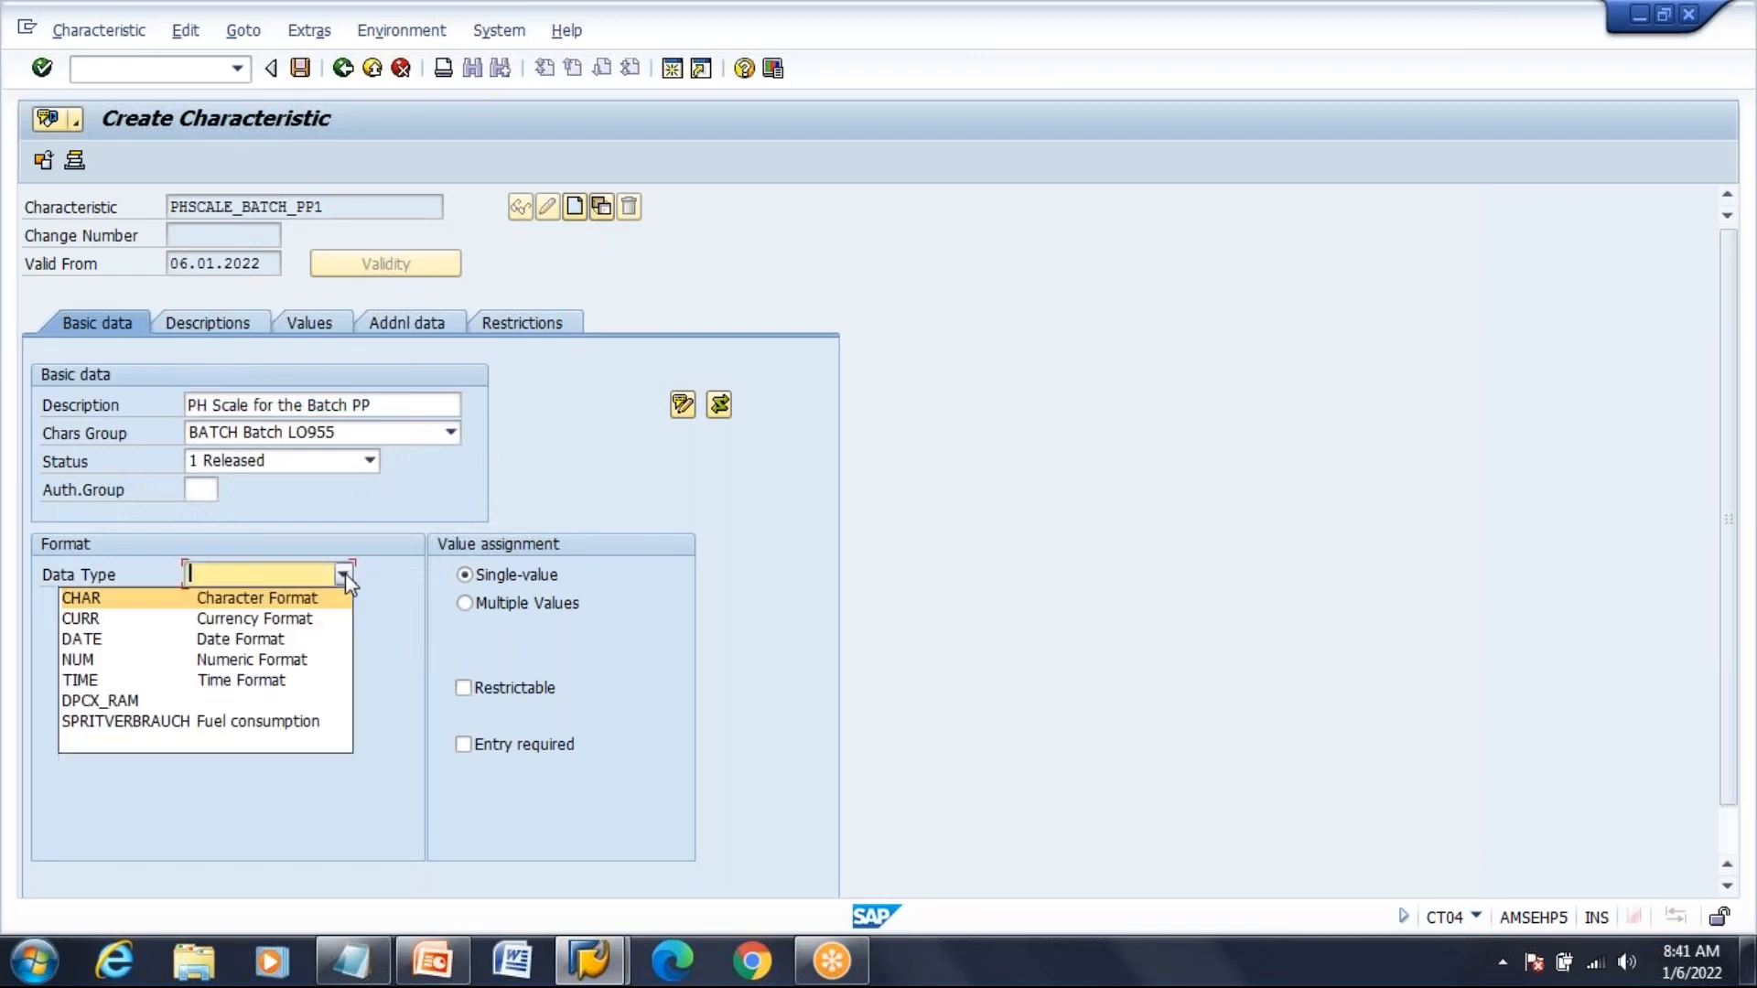
{"action": "left_click", "coordinate": [322, 597]}
{"action": "type", "text": "10"}
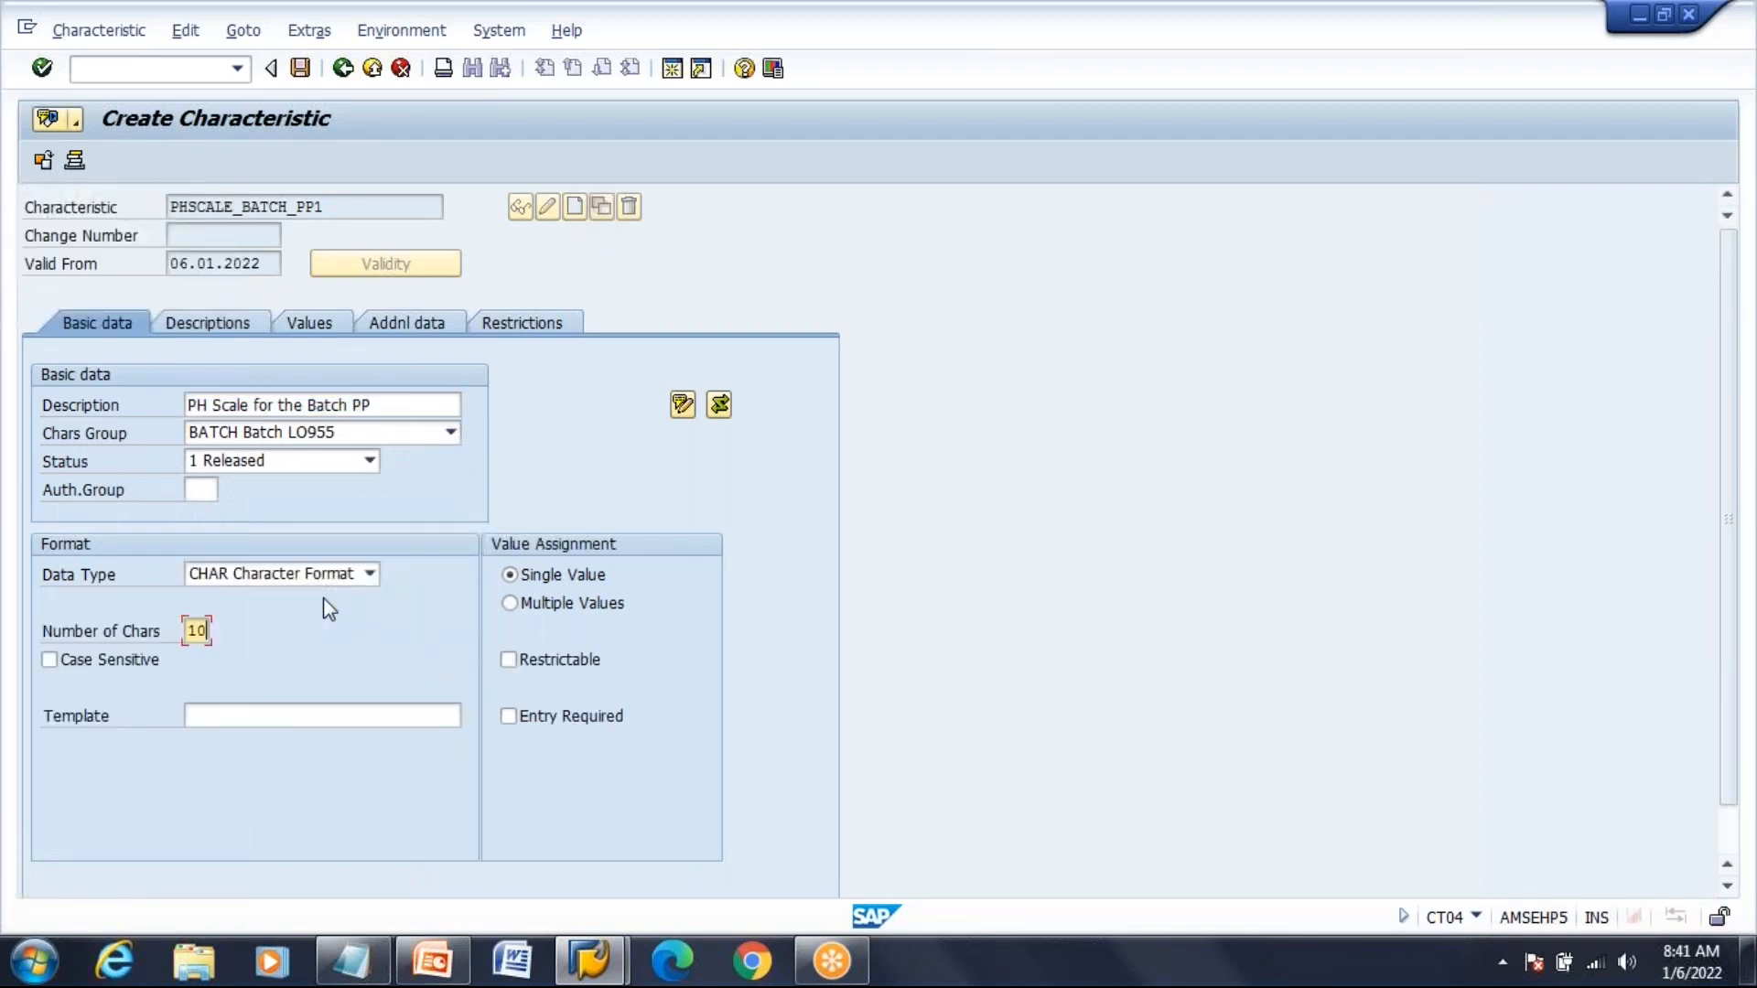
{"action": "left_click", "coordinate": [552, 608]}
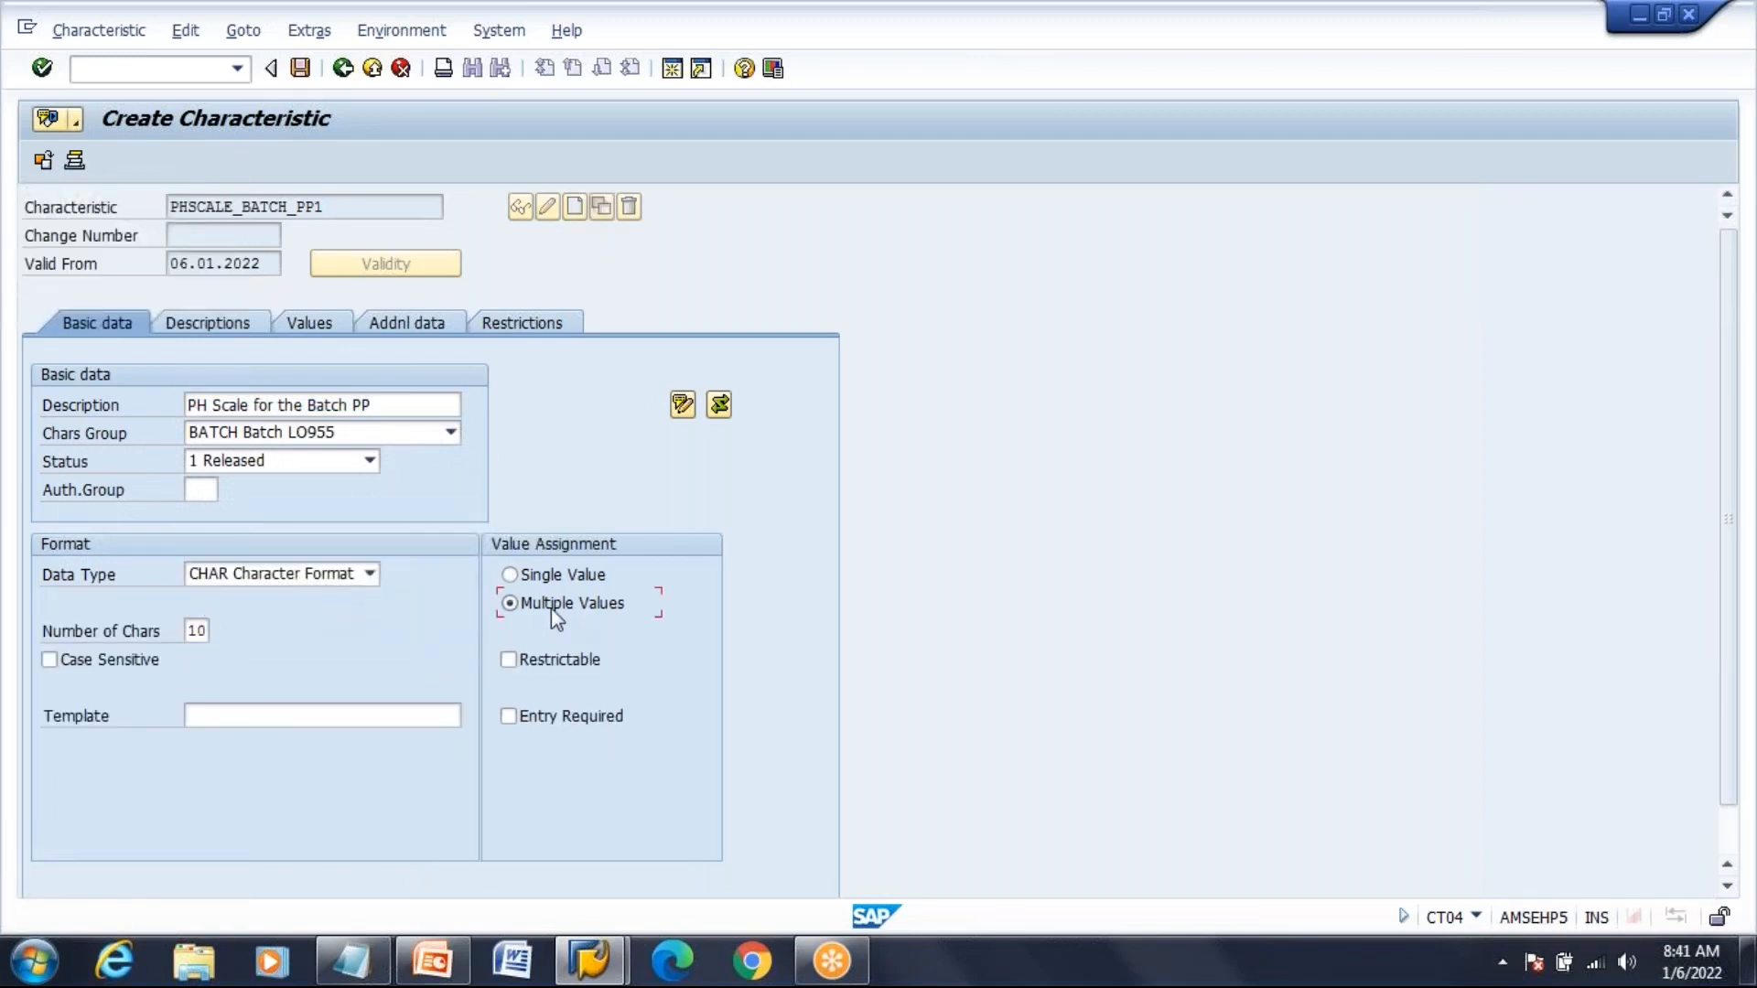
On the Values tab, enter allowed value 0.1 - 3.0 with description Accept
{"action": "left_click", "coordinate": [345, 325]}
{"action": "type", "text": "0"}
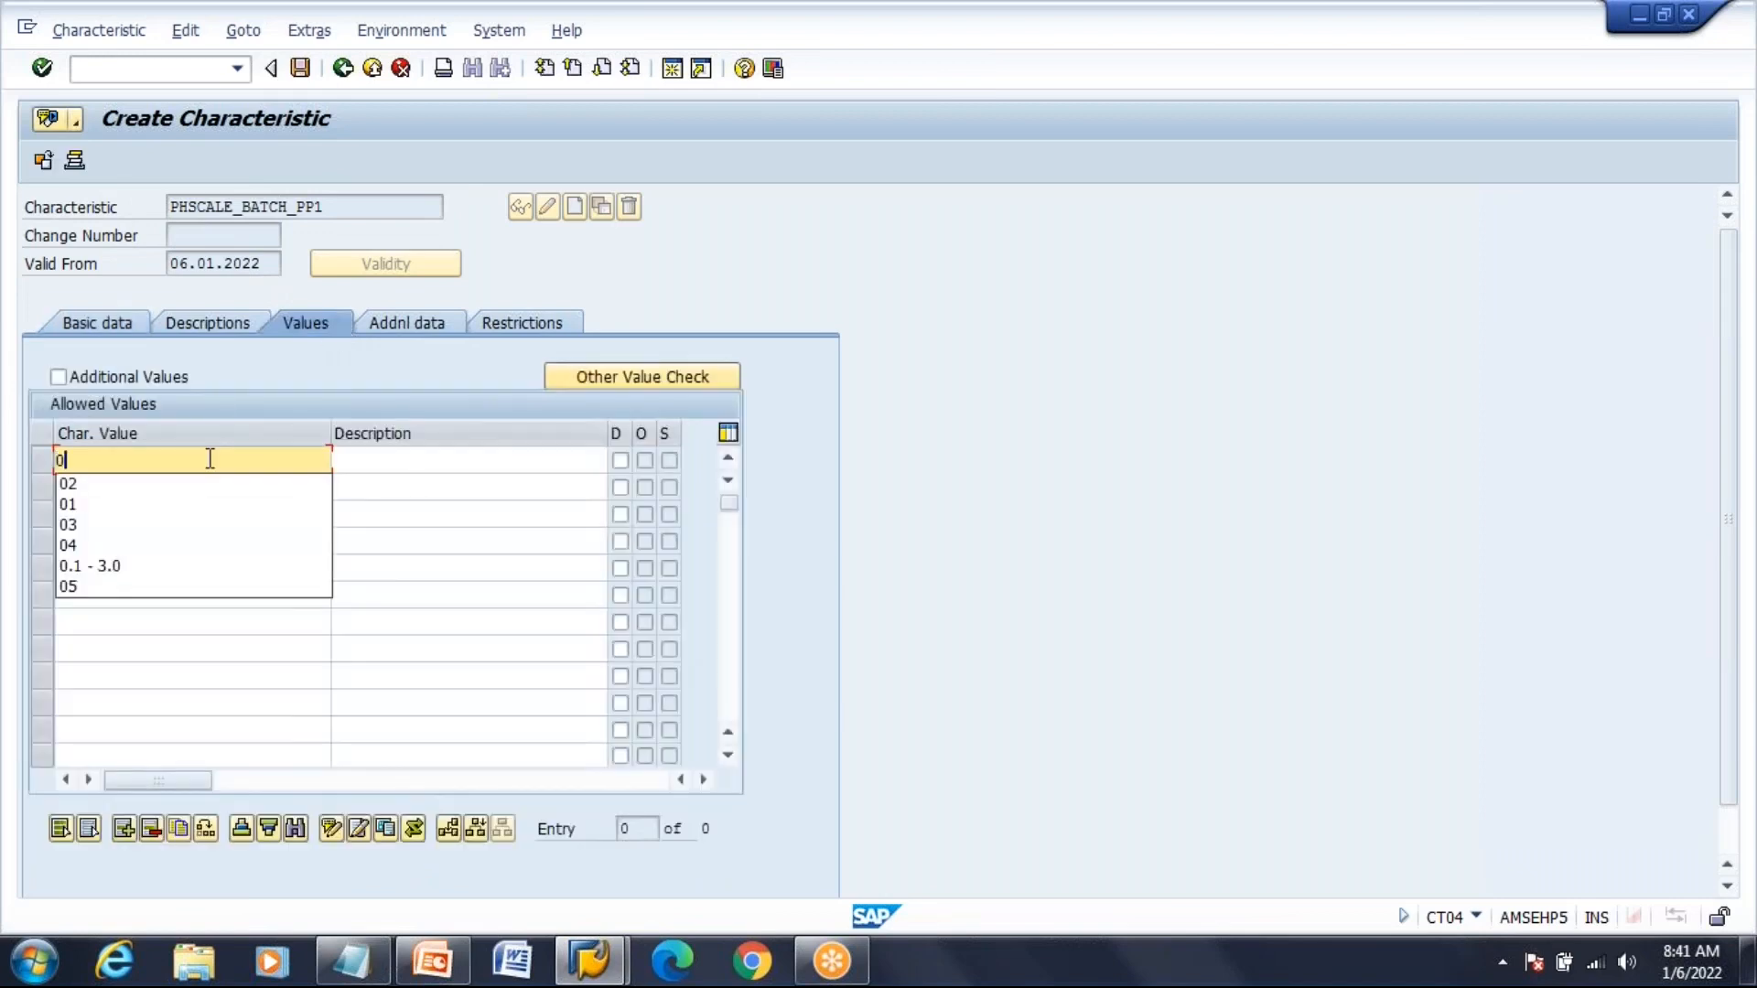
{"action": "left_click", "coordinate": [180, 570]}
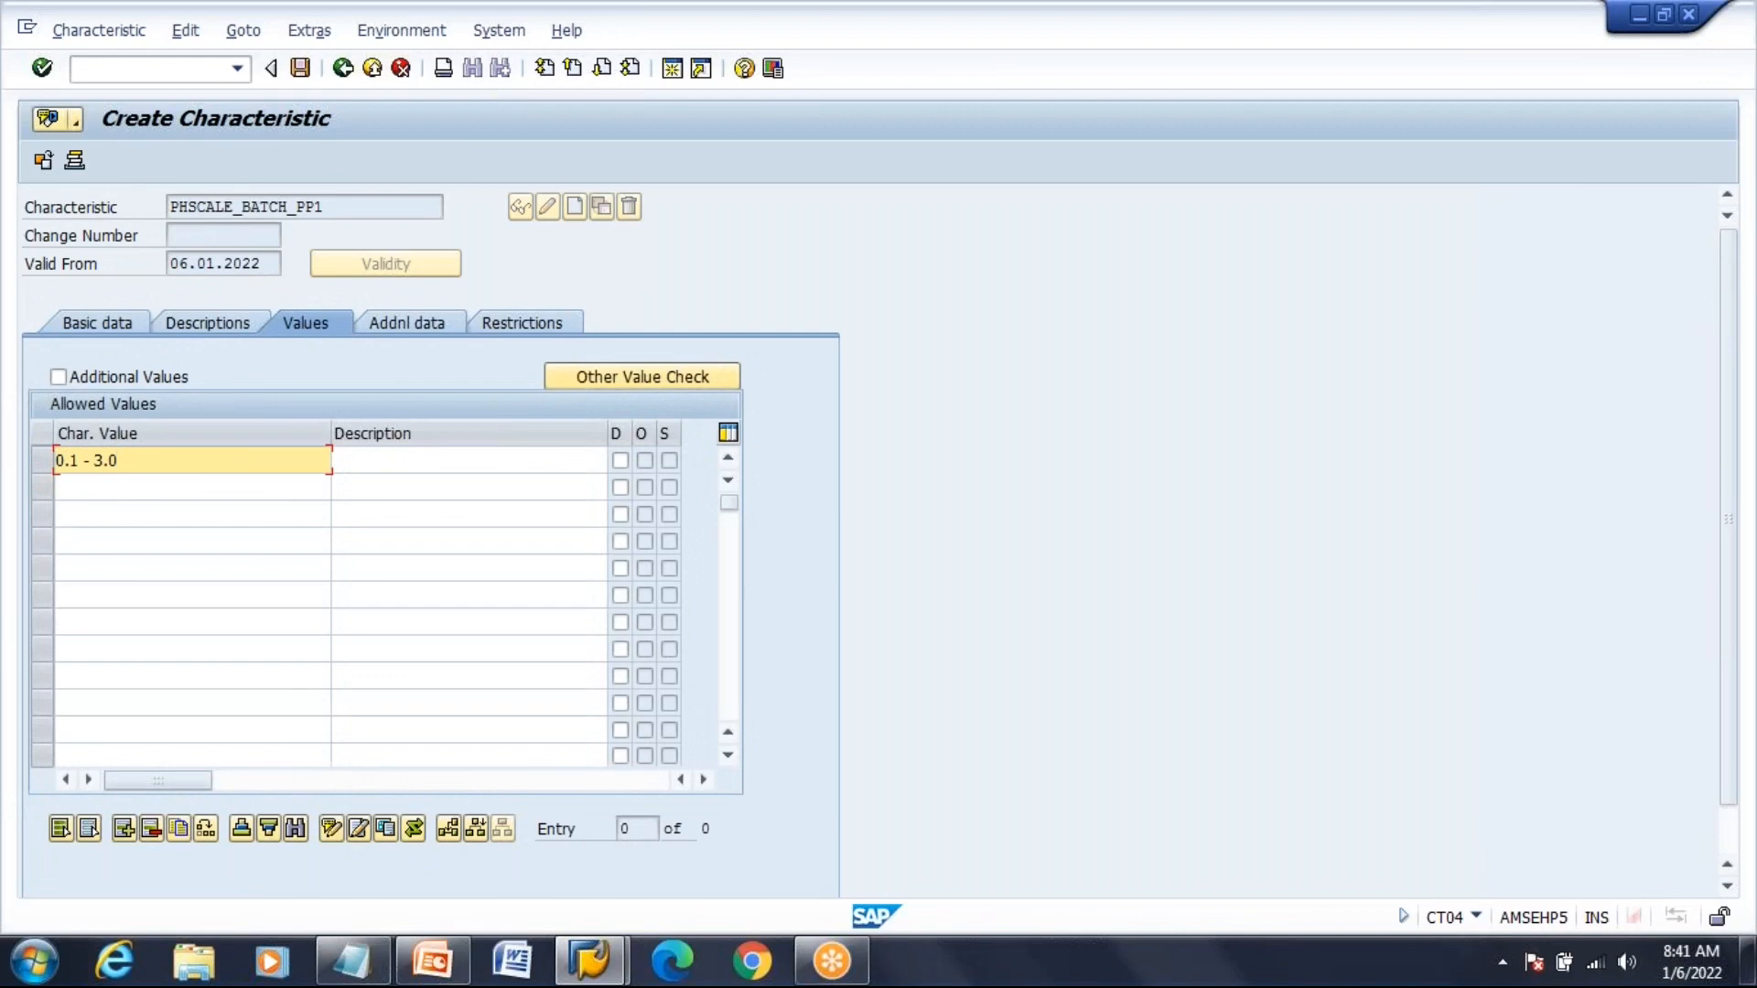
{"action": "left_click", "coordinate": [396, 460]}
{"action": "type", "text": "A"}
{"action": "key", "text": "Down"}
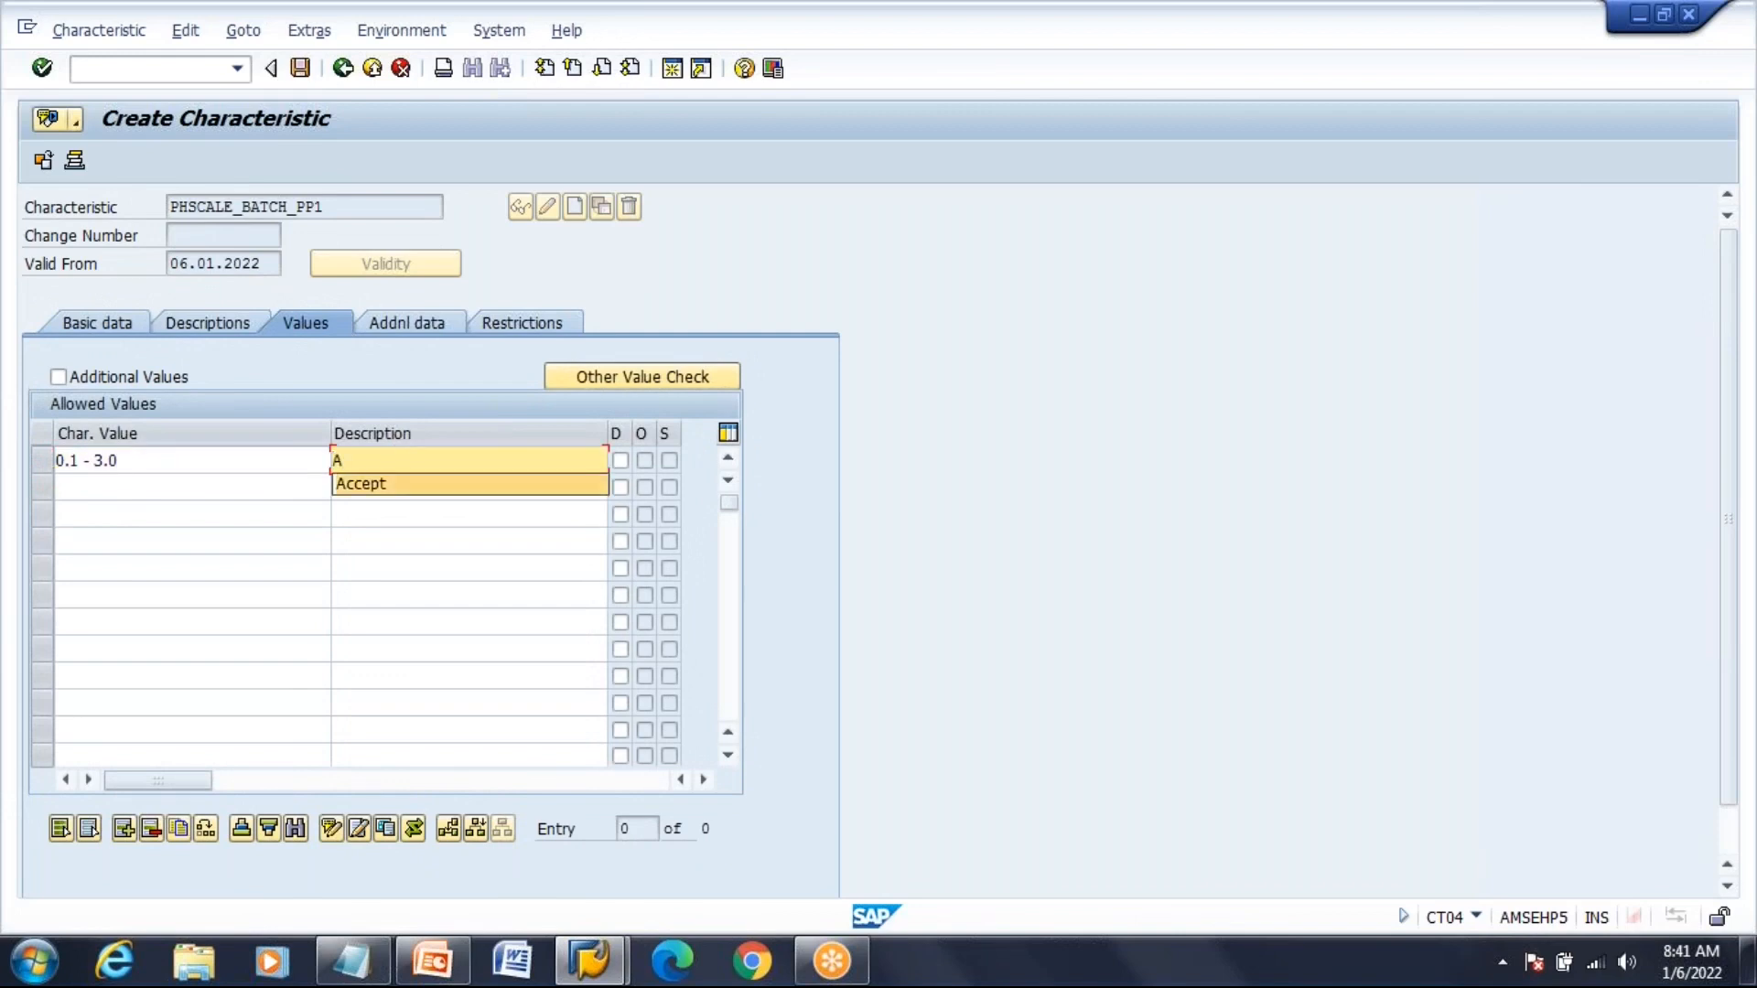
{"action": "key", "text": "Return"}
Add a second allowed value 3.1 - 5.0 described as Reject, and confirm the entries
{"action": "left_click", "coordinate": [166, 485]}
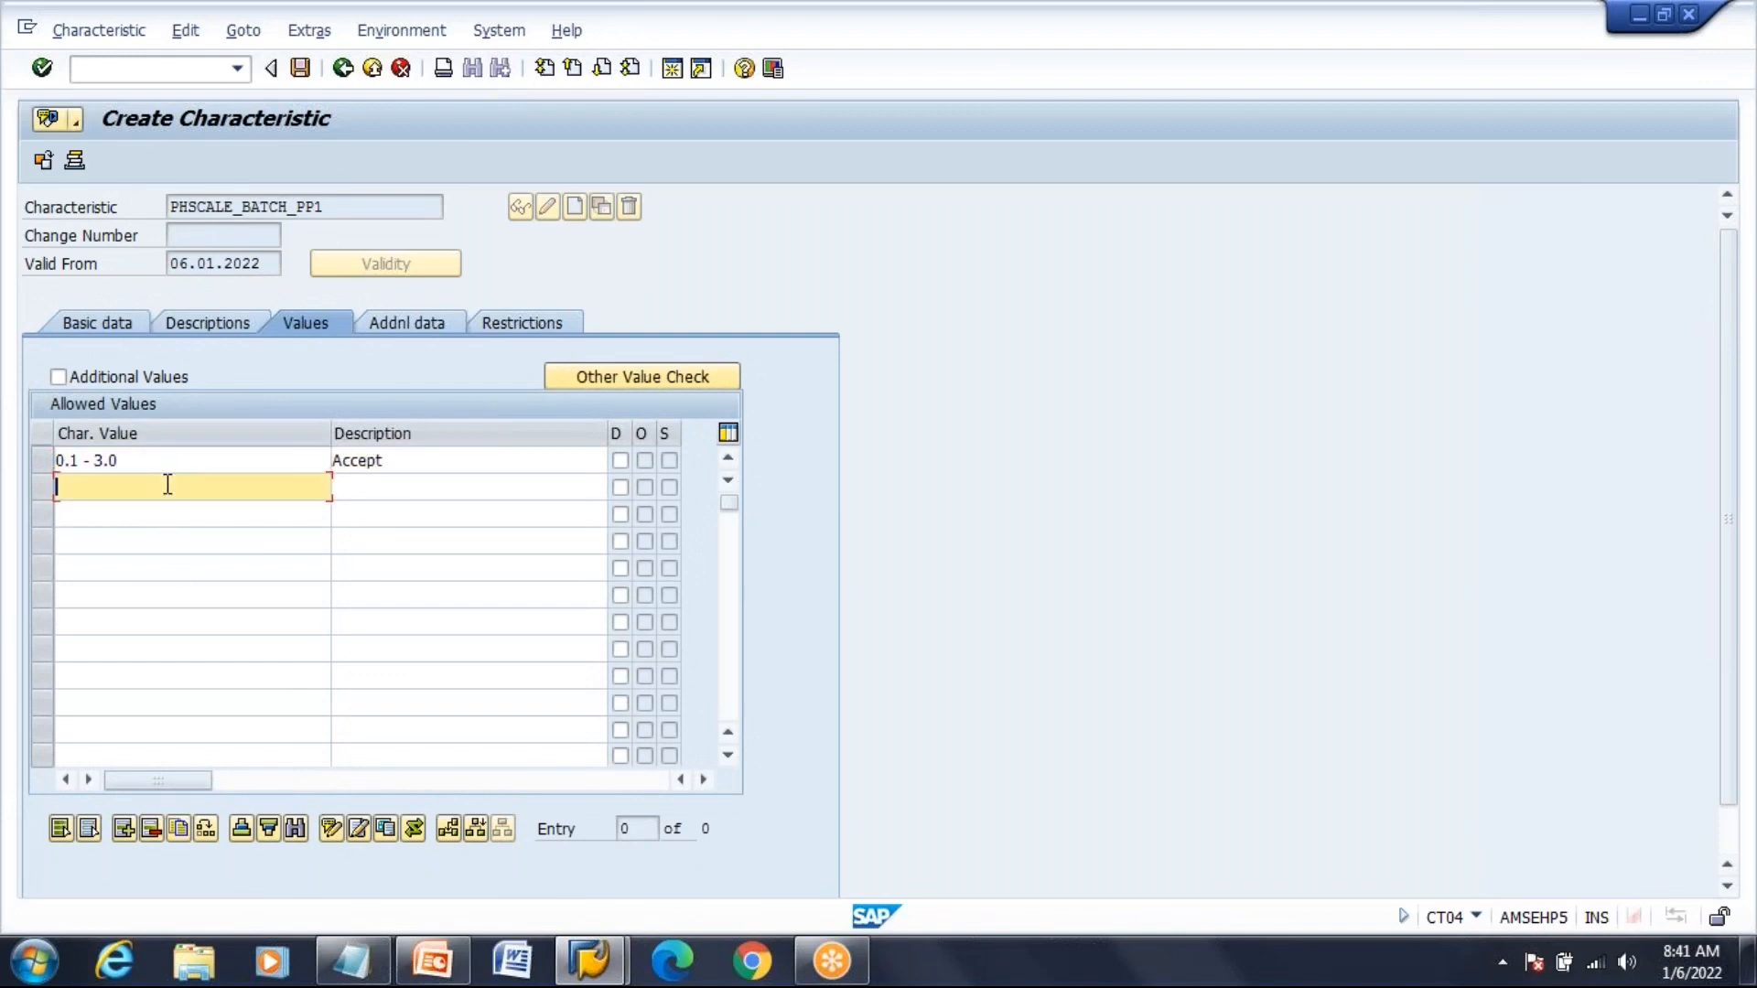
{"action": "type", "text": "3"}
{"action": "left_click", "coordinate": [157, 508]}
{"action": "key", "text": "Tab"}
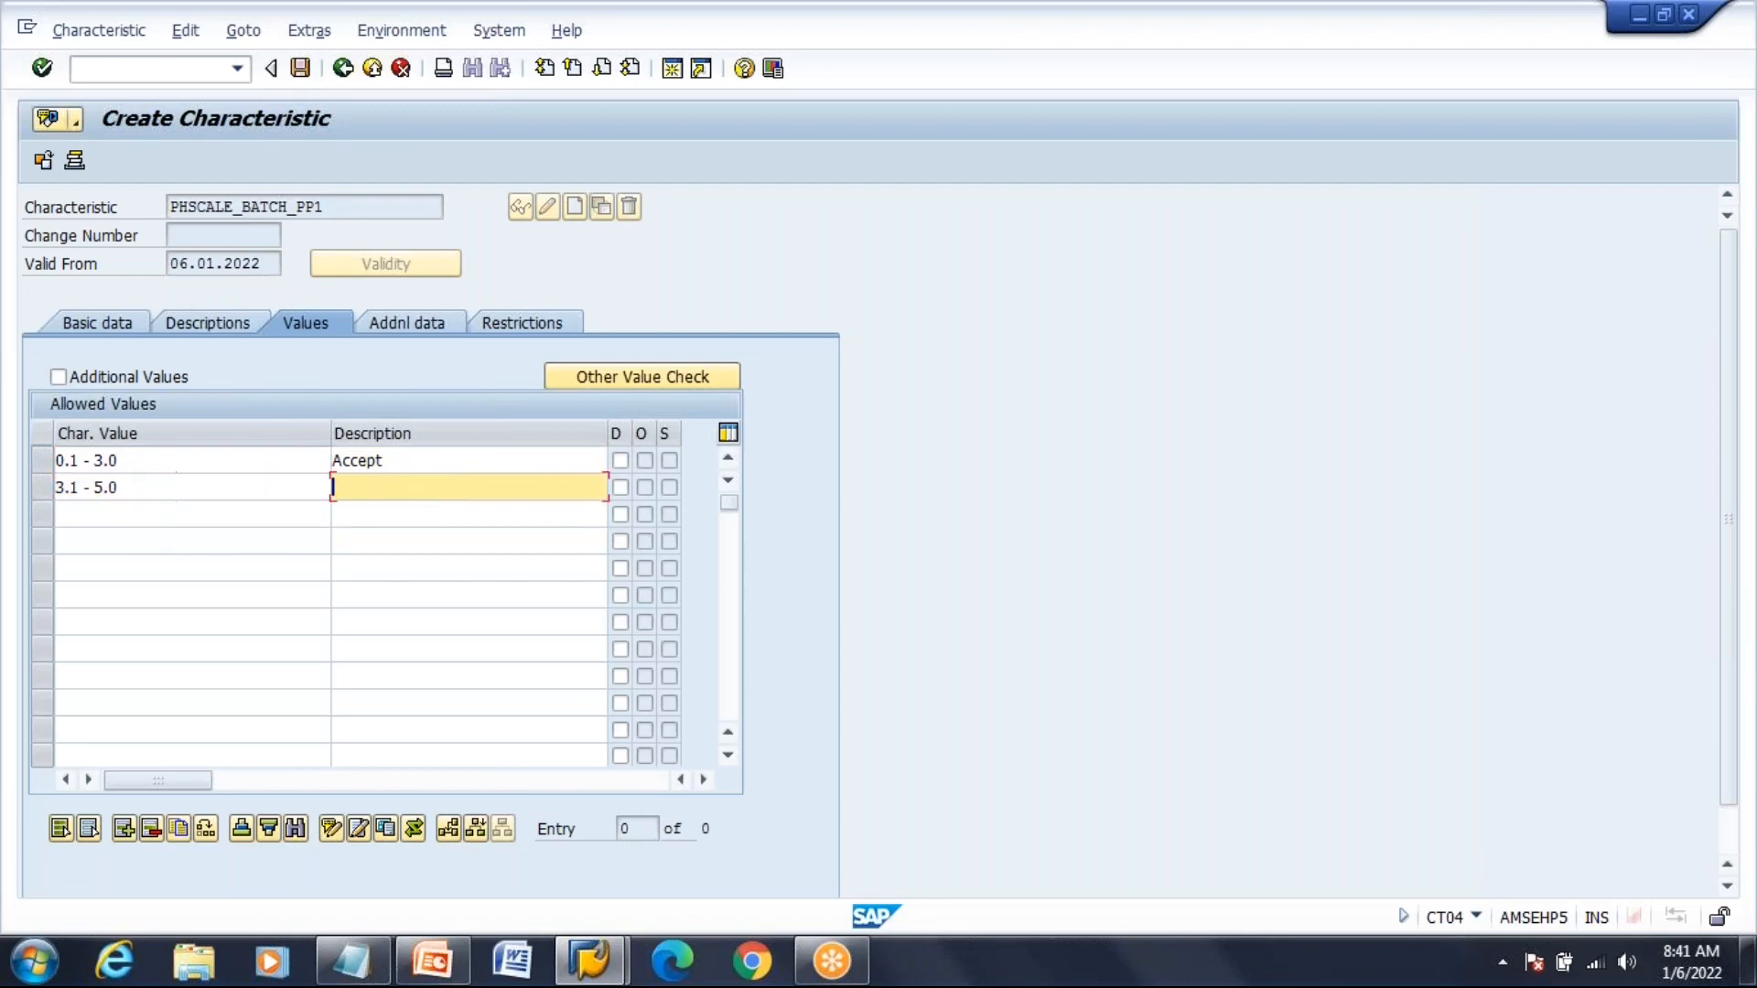
{"action": "type", "text": "R"}
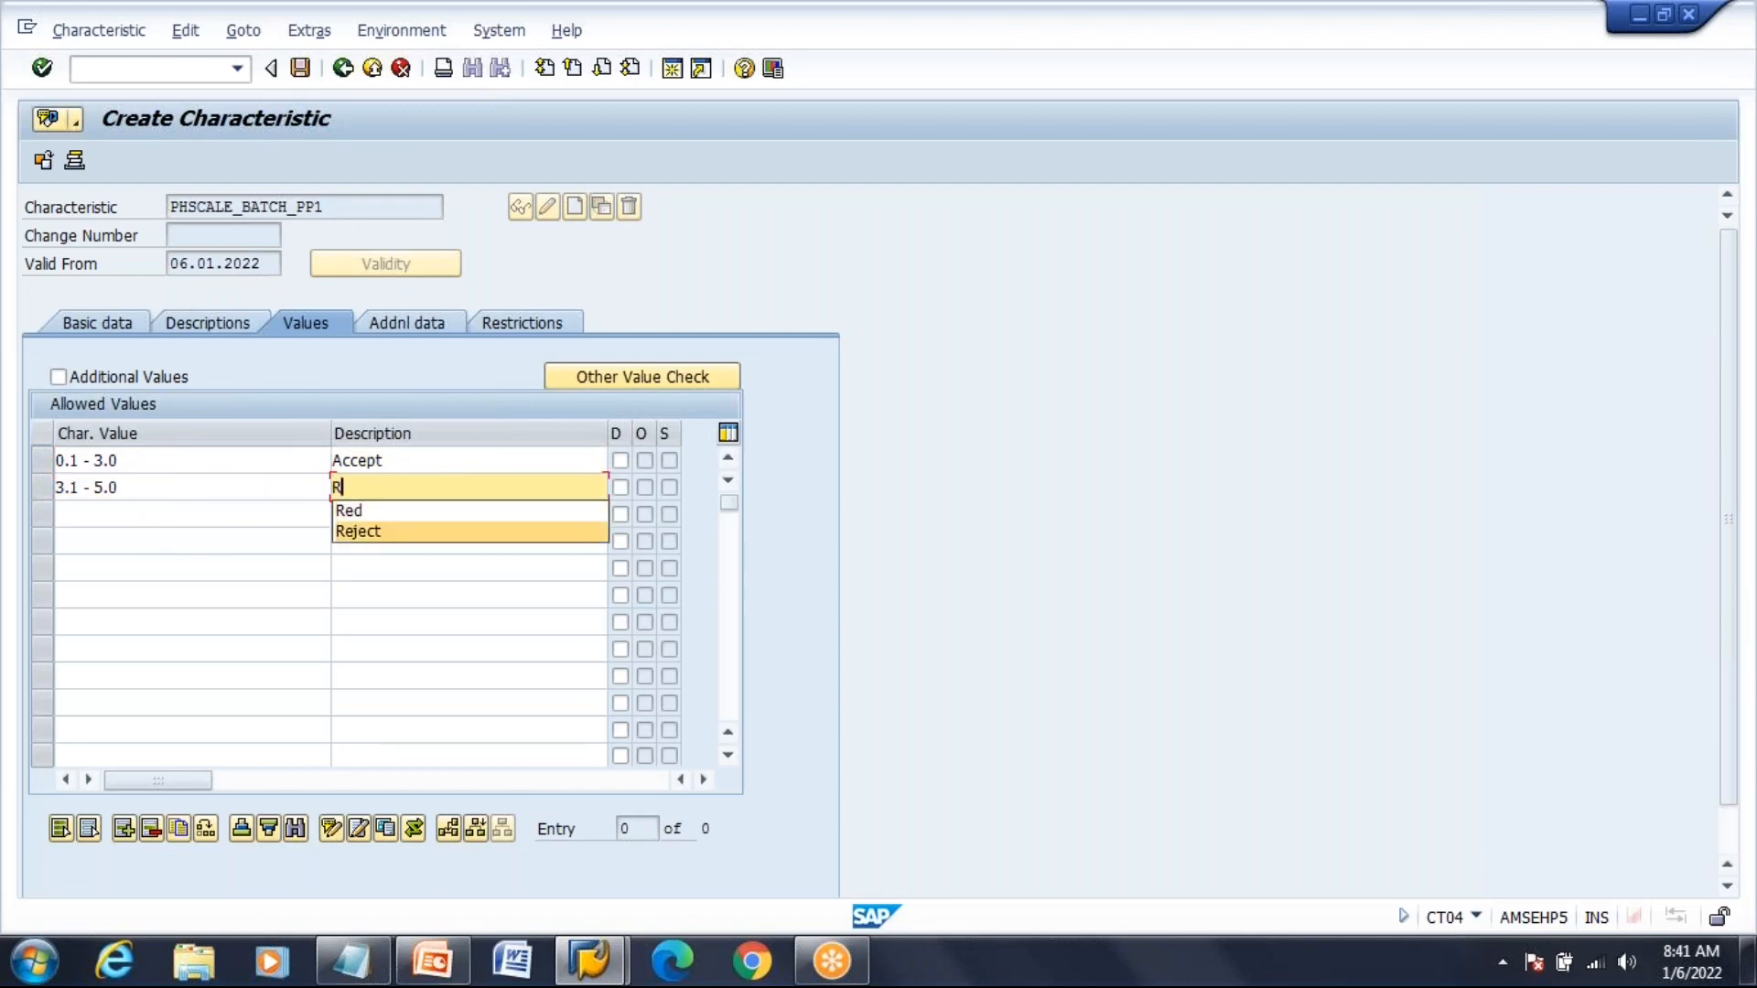
{"action": "left_click", "coordinate": [357, 531]}
{"action": "key", "text": "Return"}
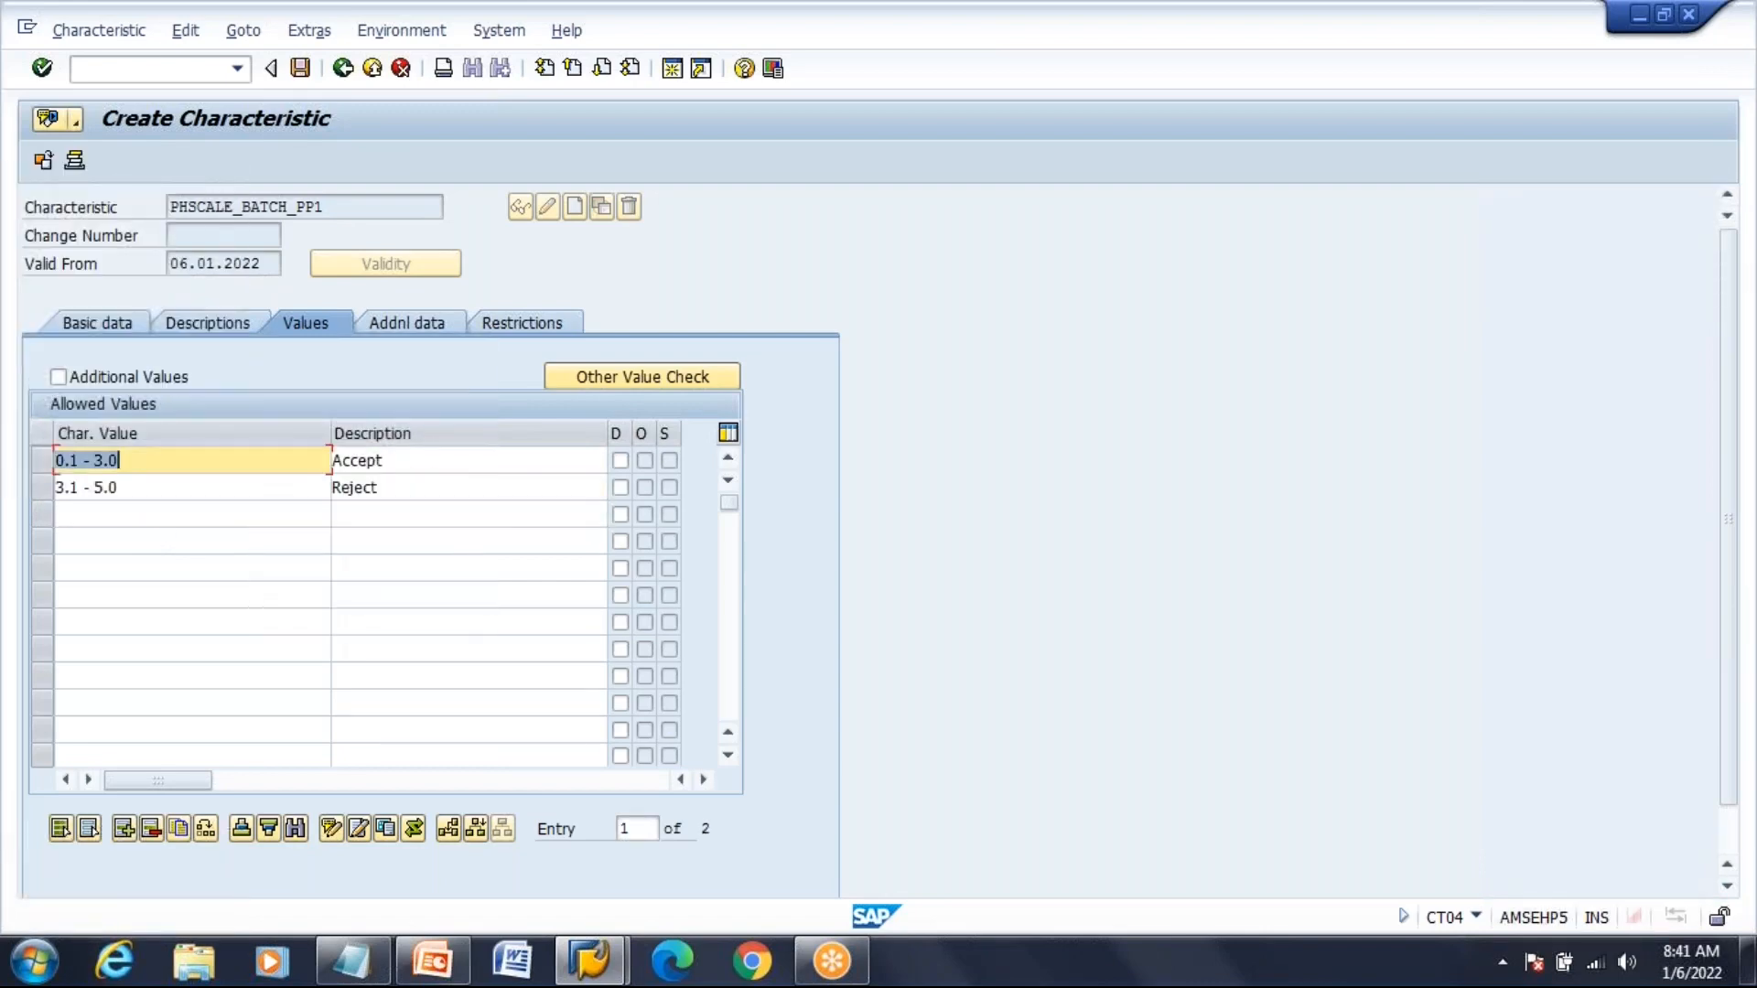
Save PHSCALE_BATCH_PP1, go back to SAP Easy Access, review the Notepad and PowerPoint notes, then return to SAP
{"action": "left_click", "coordinate": [303, 75]}
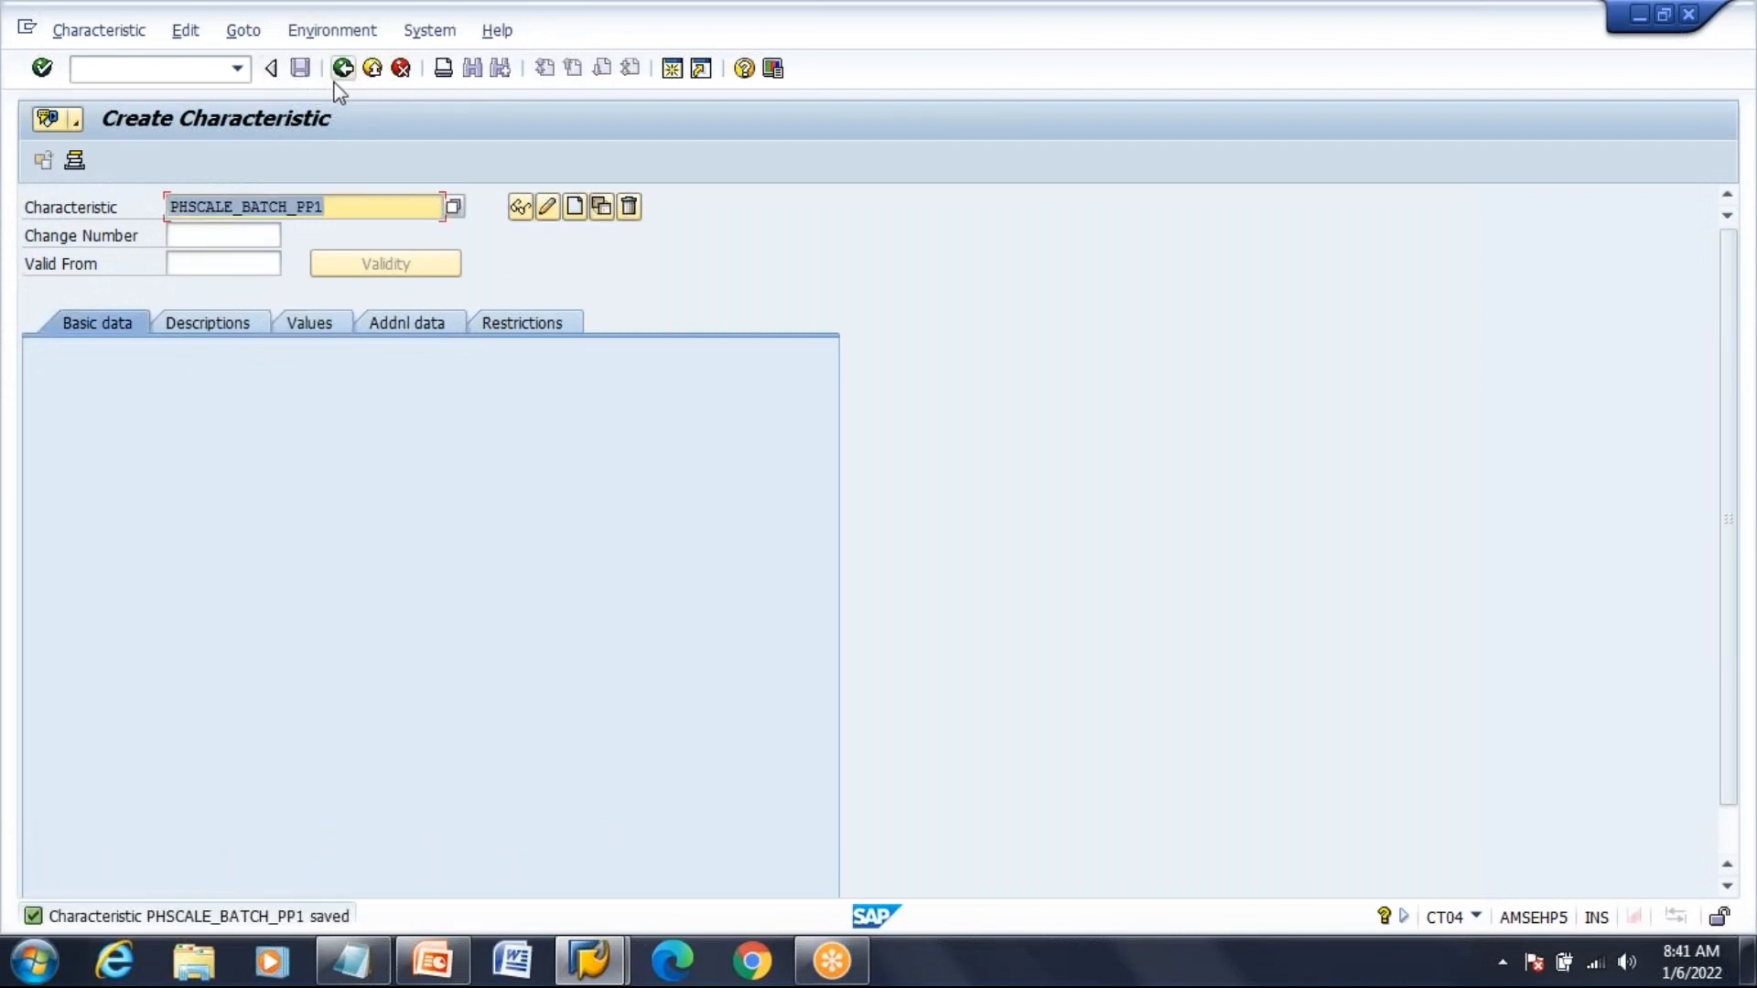
{"action": "left_click", "coordinate": [342, 71]}
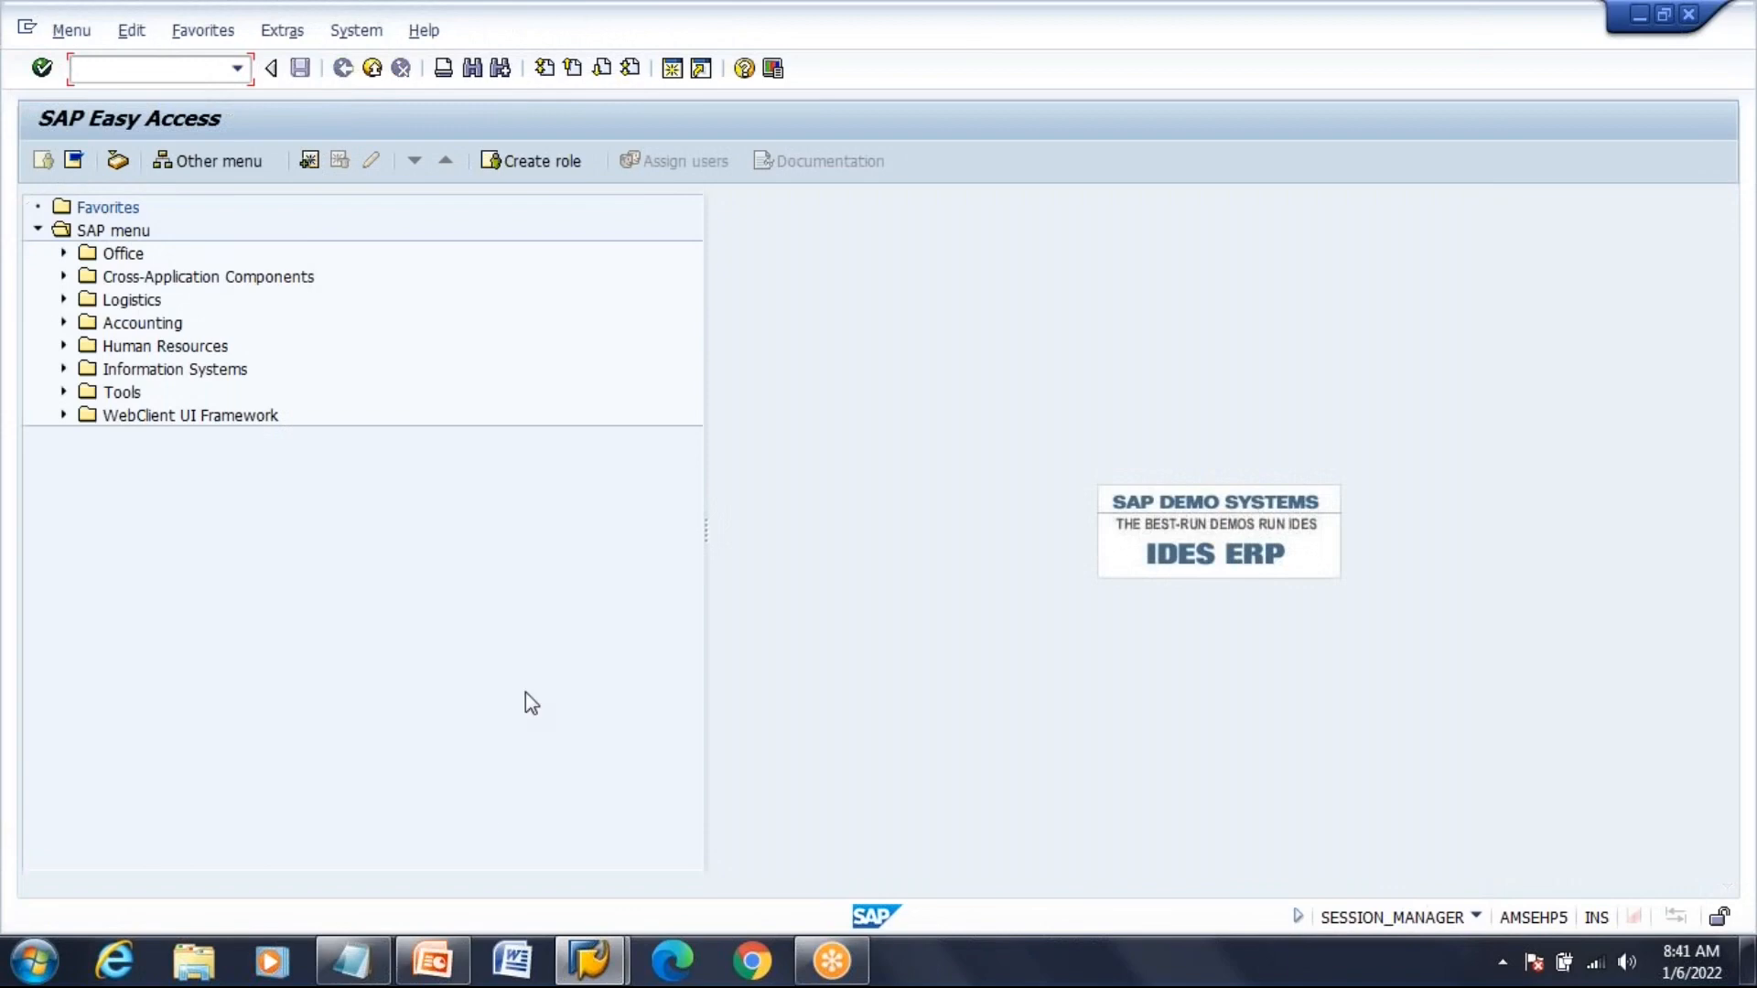
{"action": "left_click", "coordinate": [350, 961]}
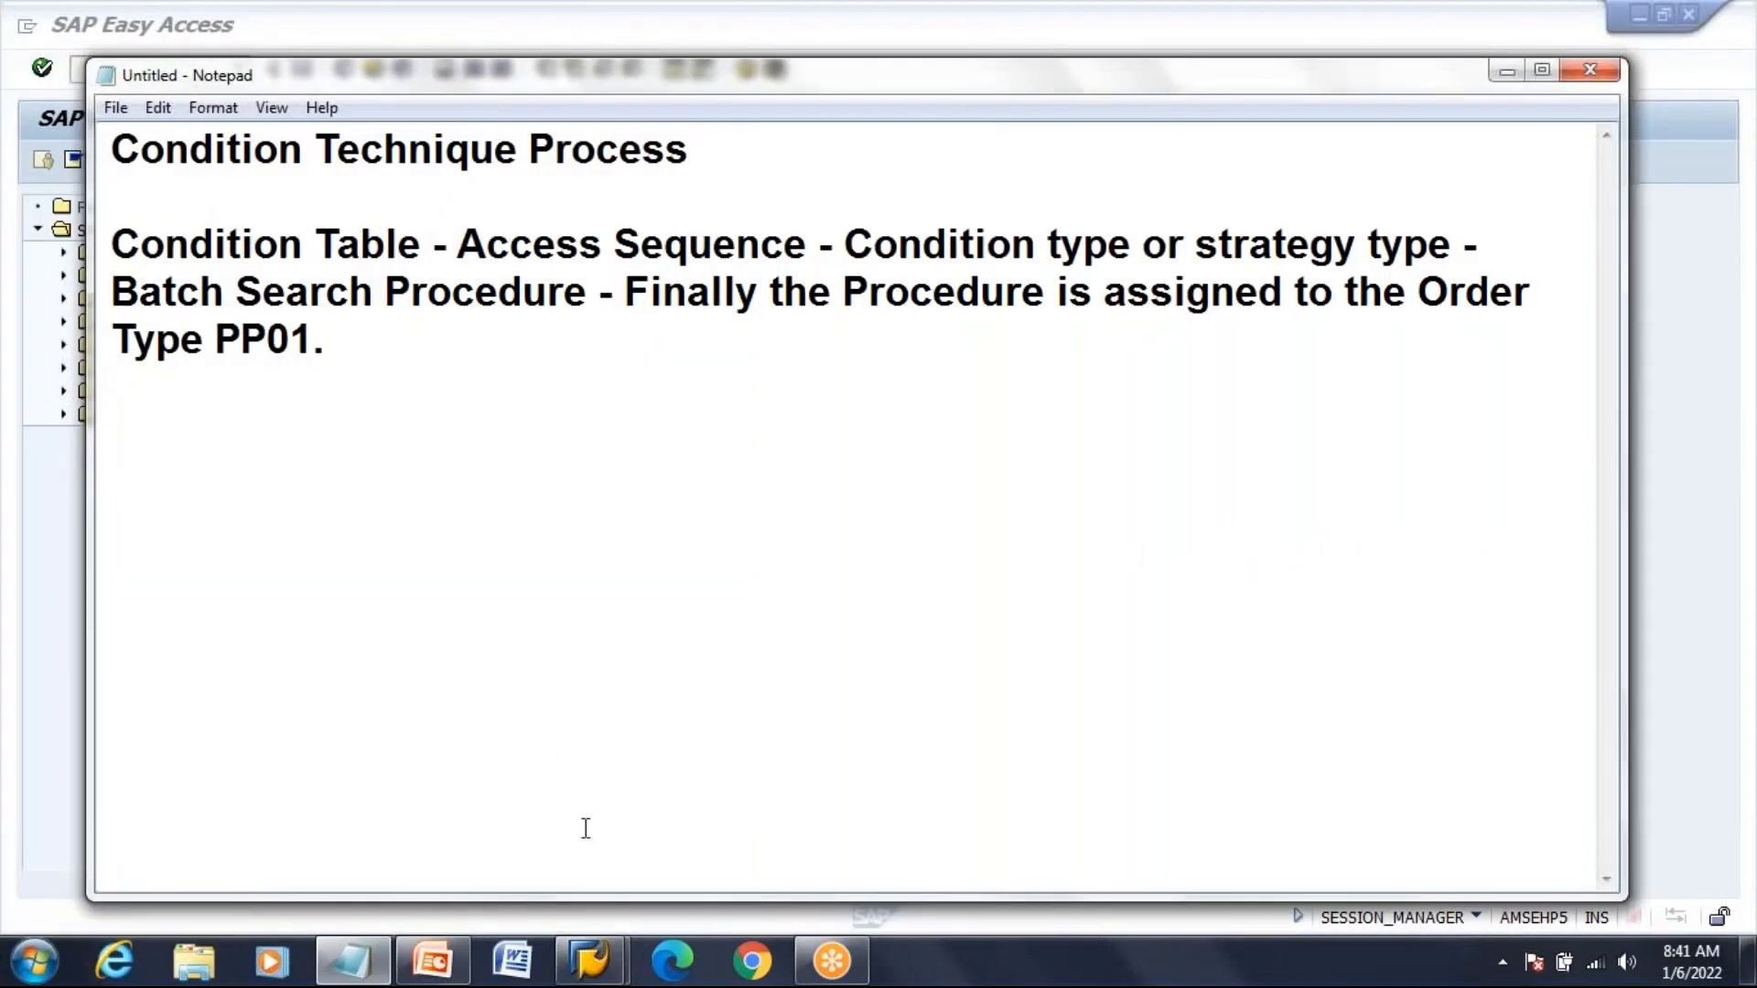
{"action": "left_click", "coordinate": [433, 960]}
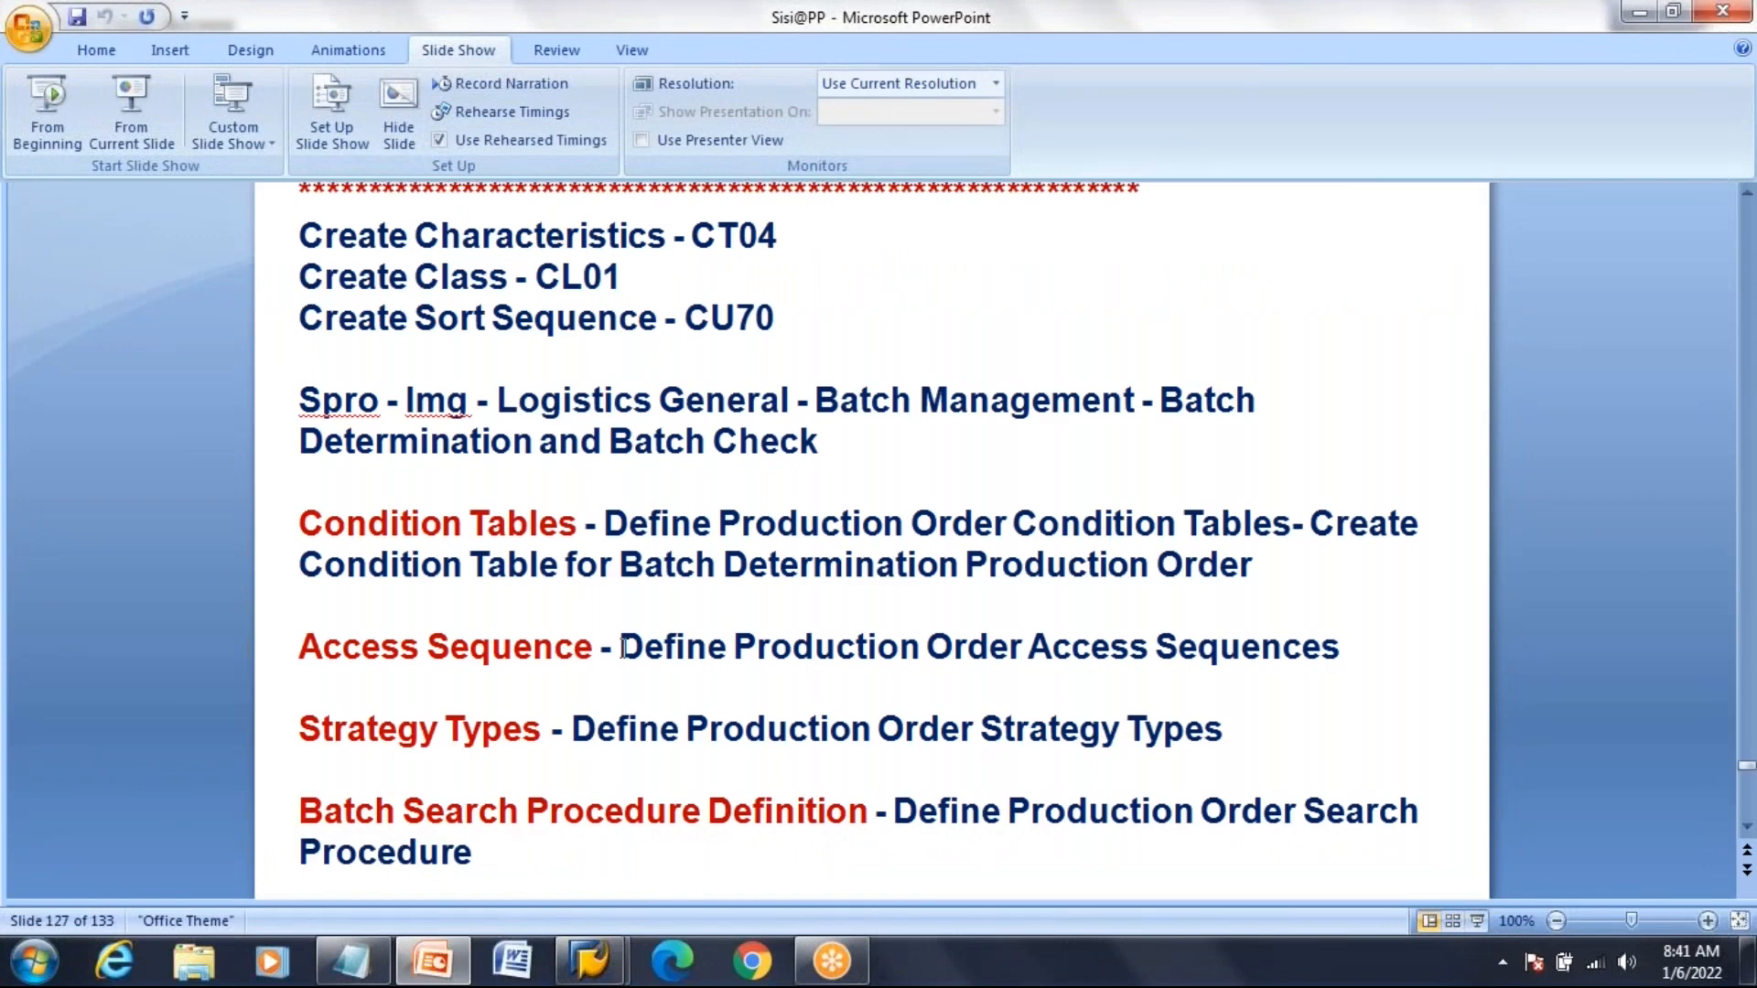
{"action": "left_click", "coordinate": [590, 961]}
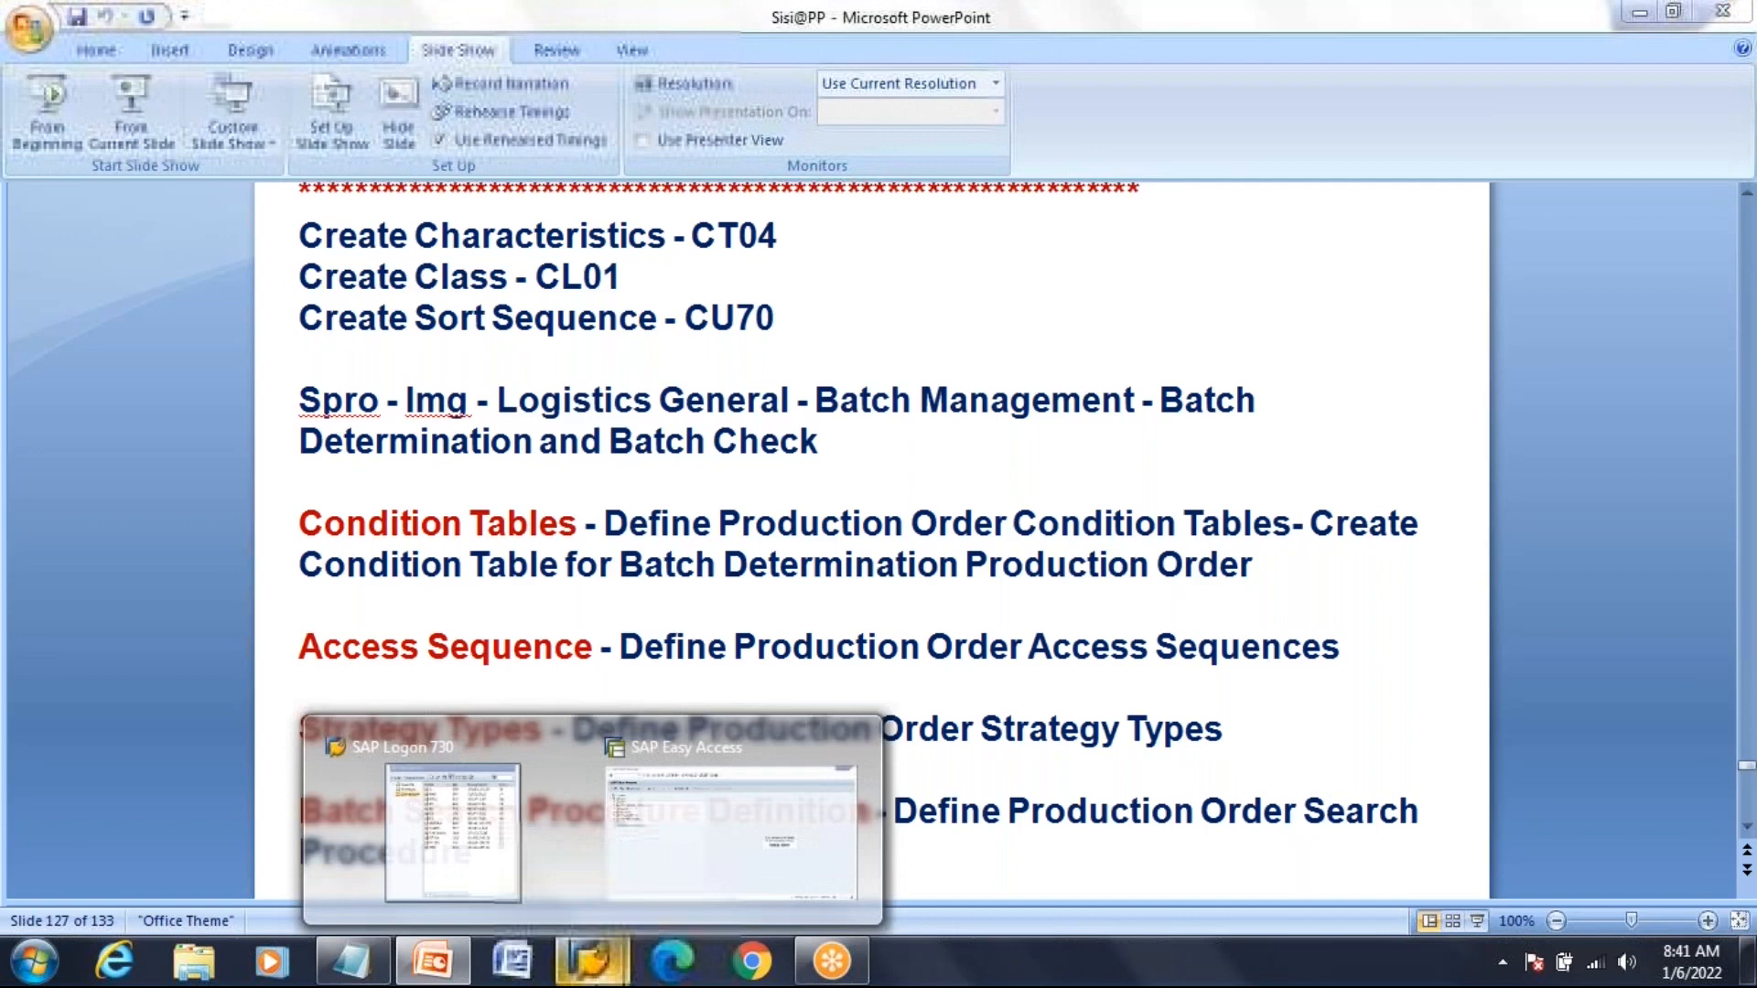
{"action": "left_click", "coordinate": [716, 803]}
In CL01, enter class CLASS_BATCH_PP1 with class type 023 Batch and start creating it
{"action": "type", "text": "cl"}
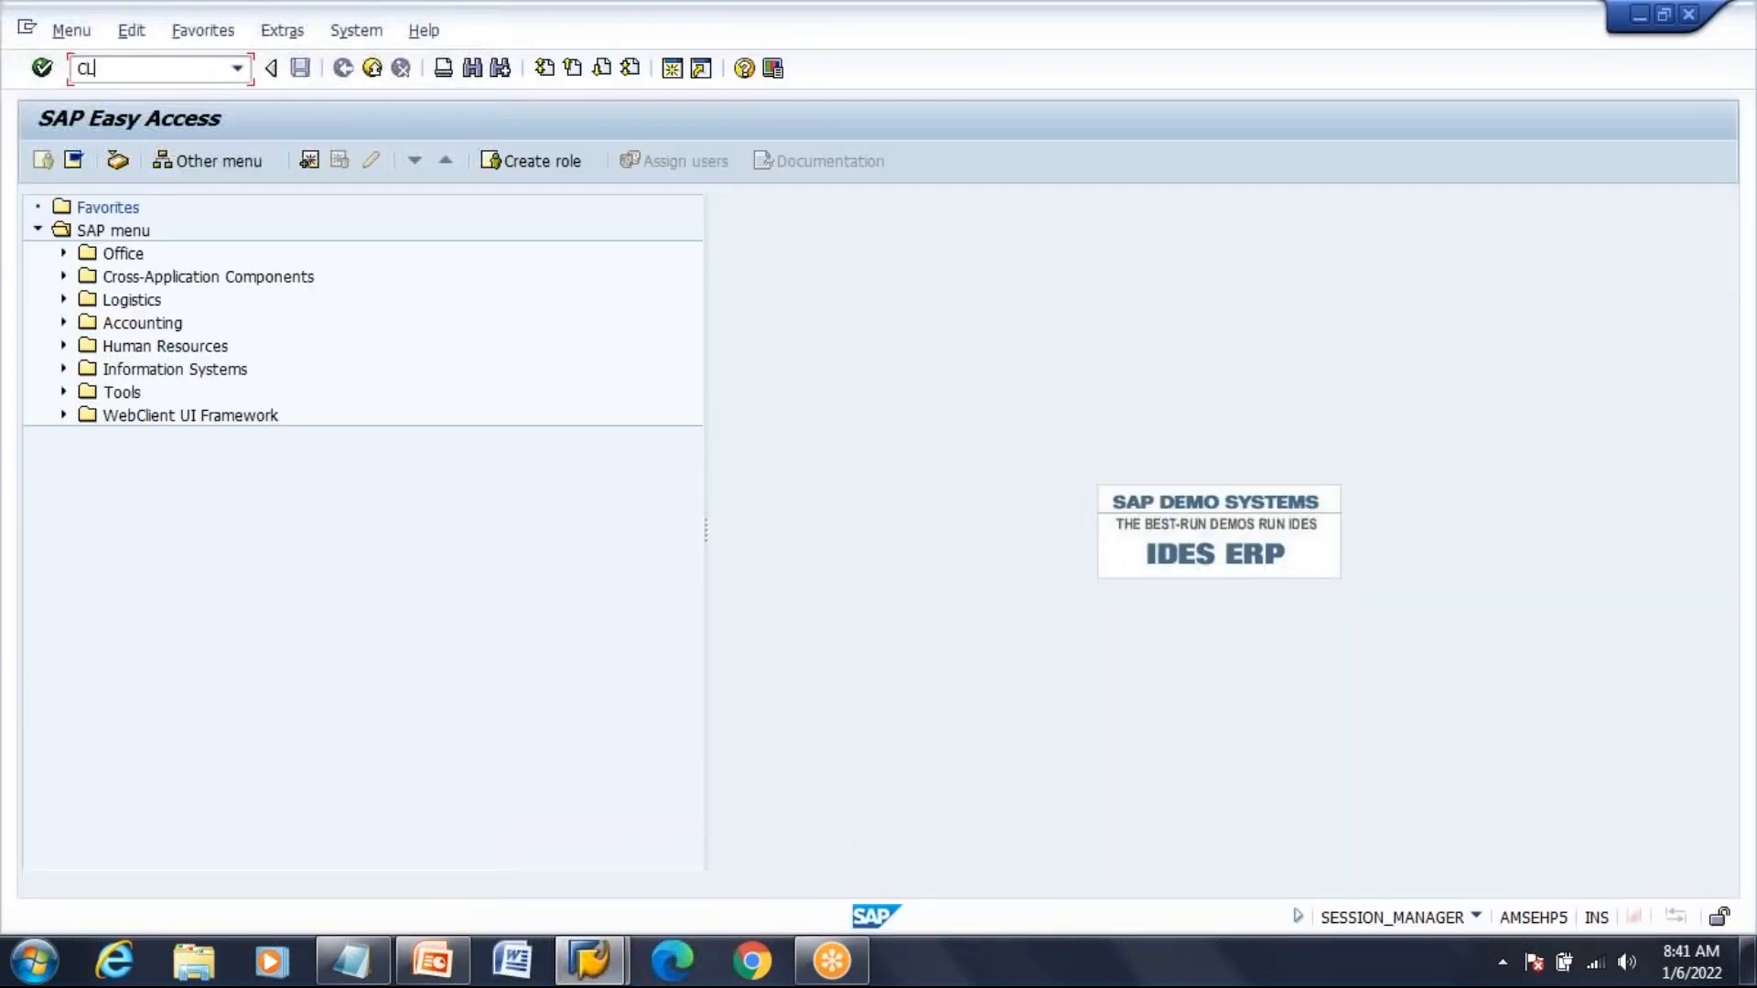
{"action": "type", "text": "01"}
{"action": "key", "text": "Return"}
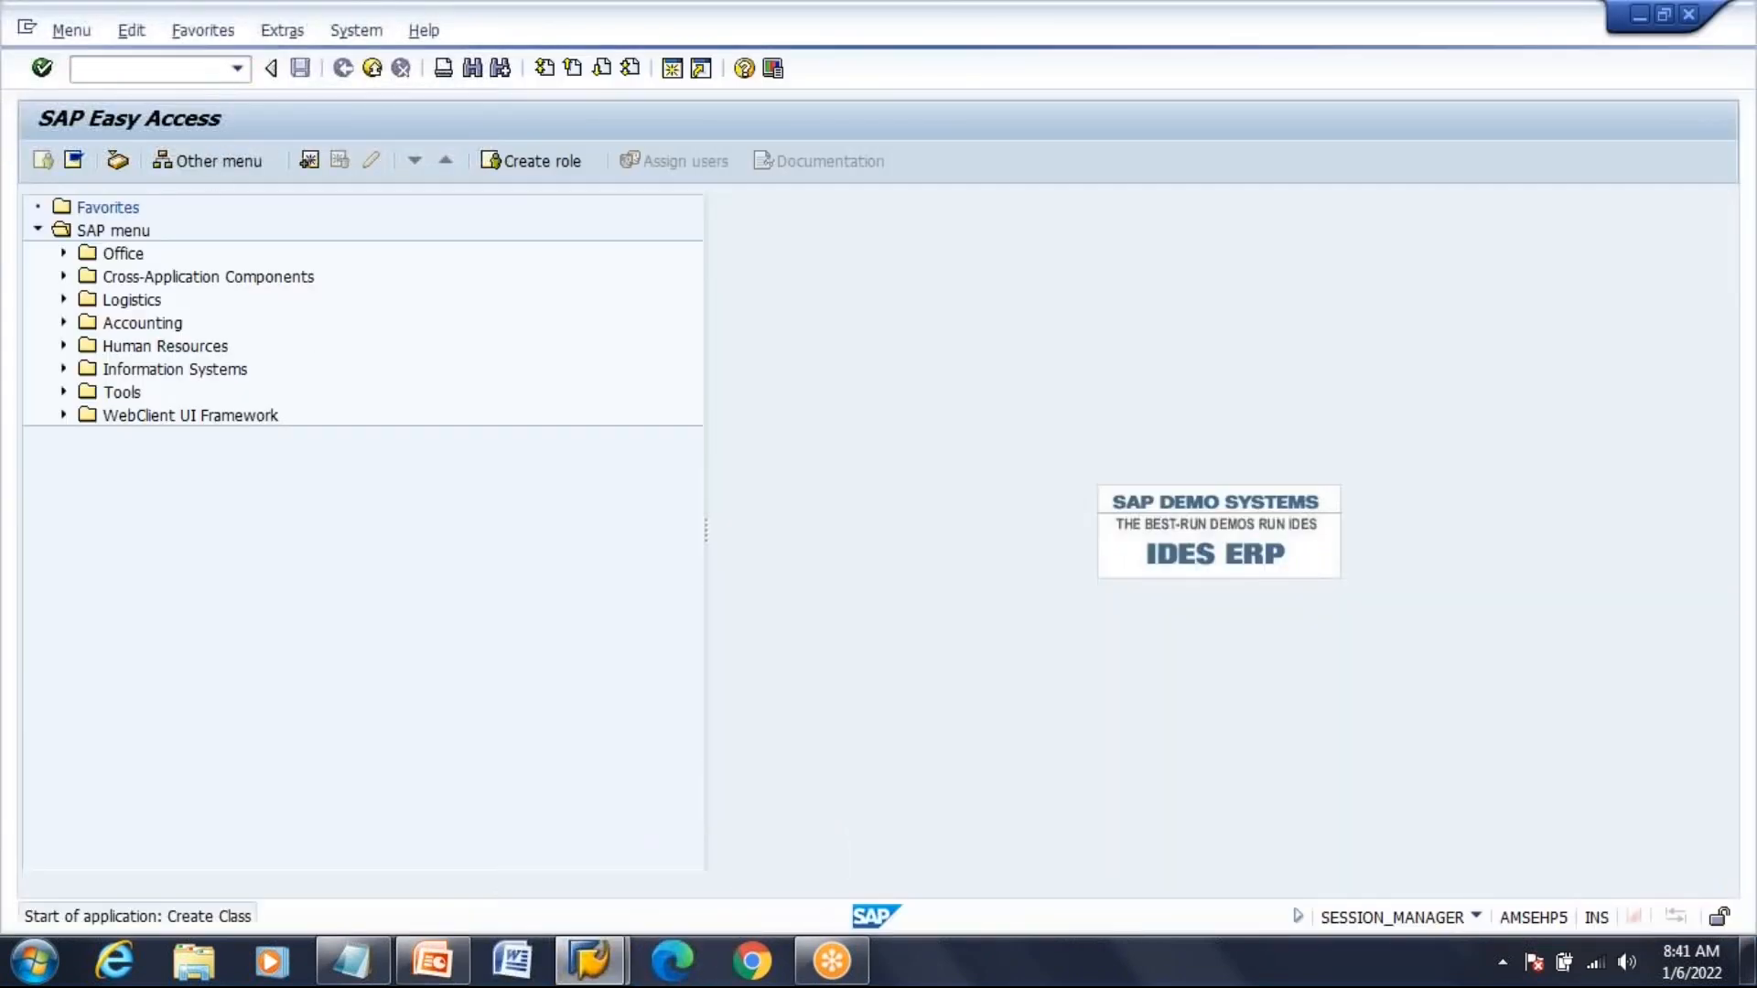
{"action": "type", "text": "class"}
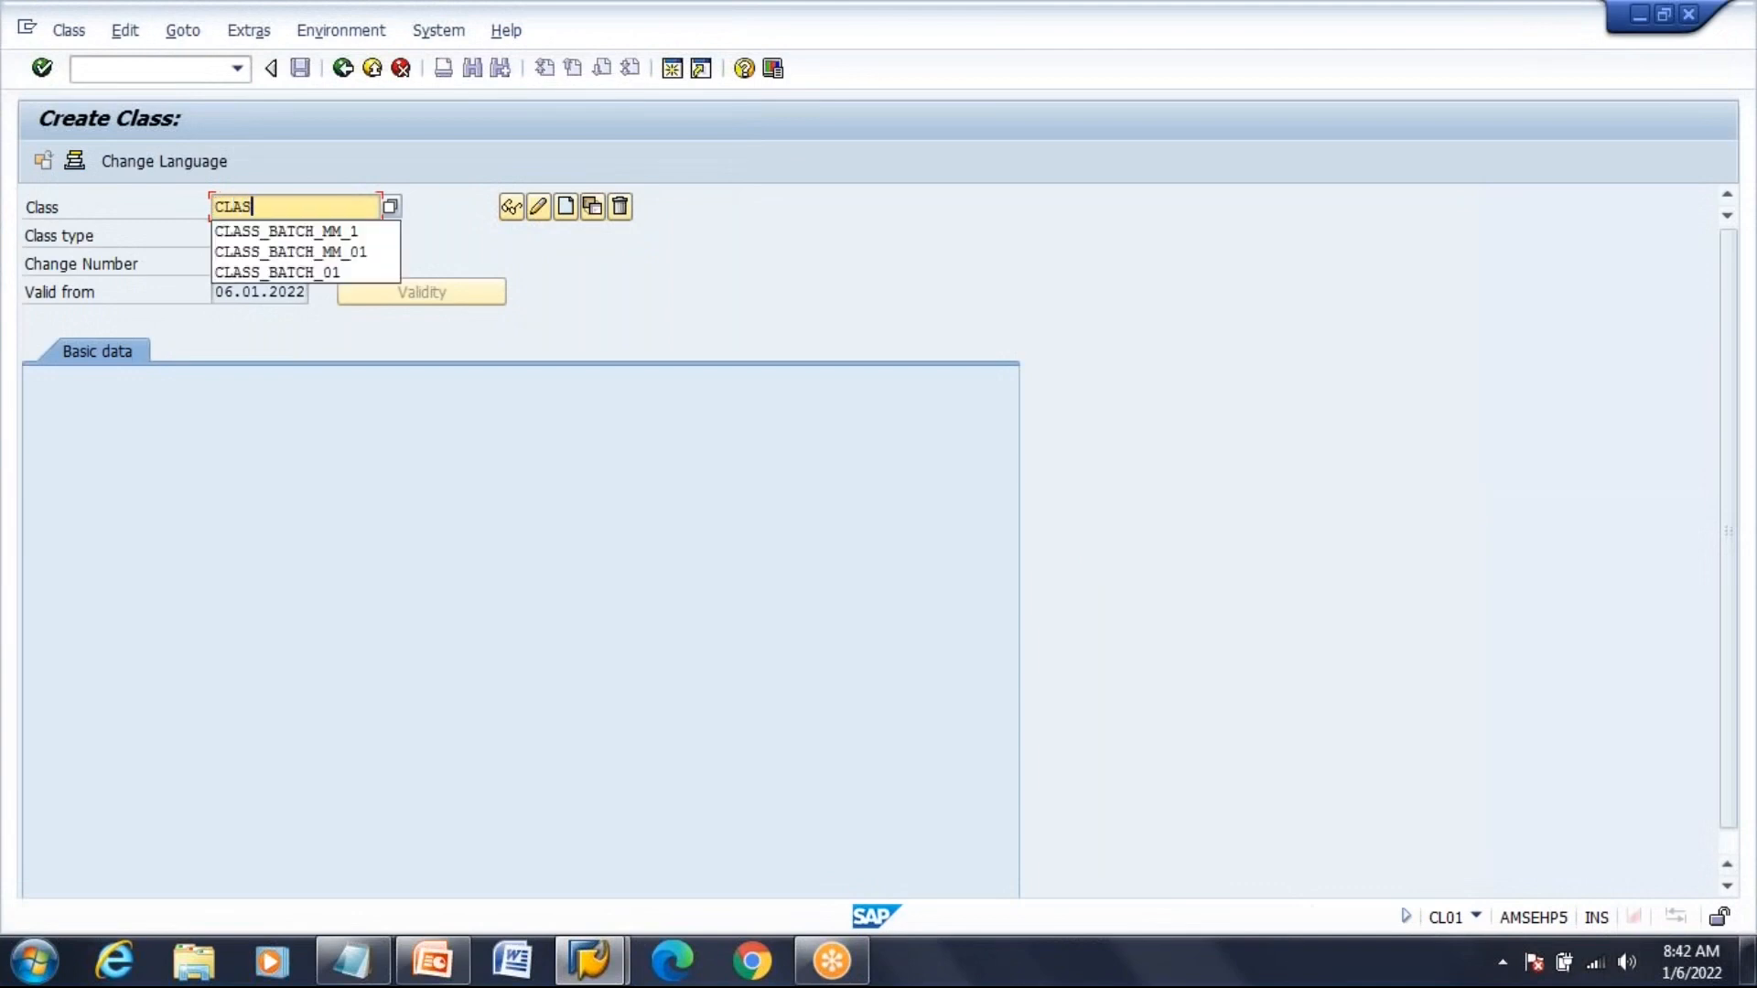
{"action": "type", "text": "_BATCH_"}
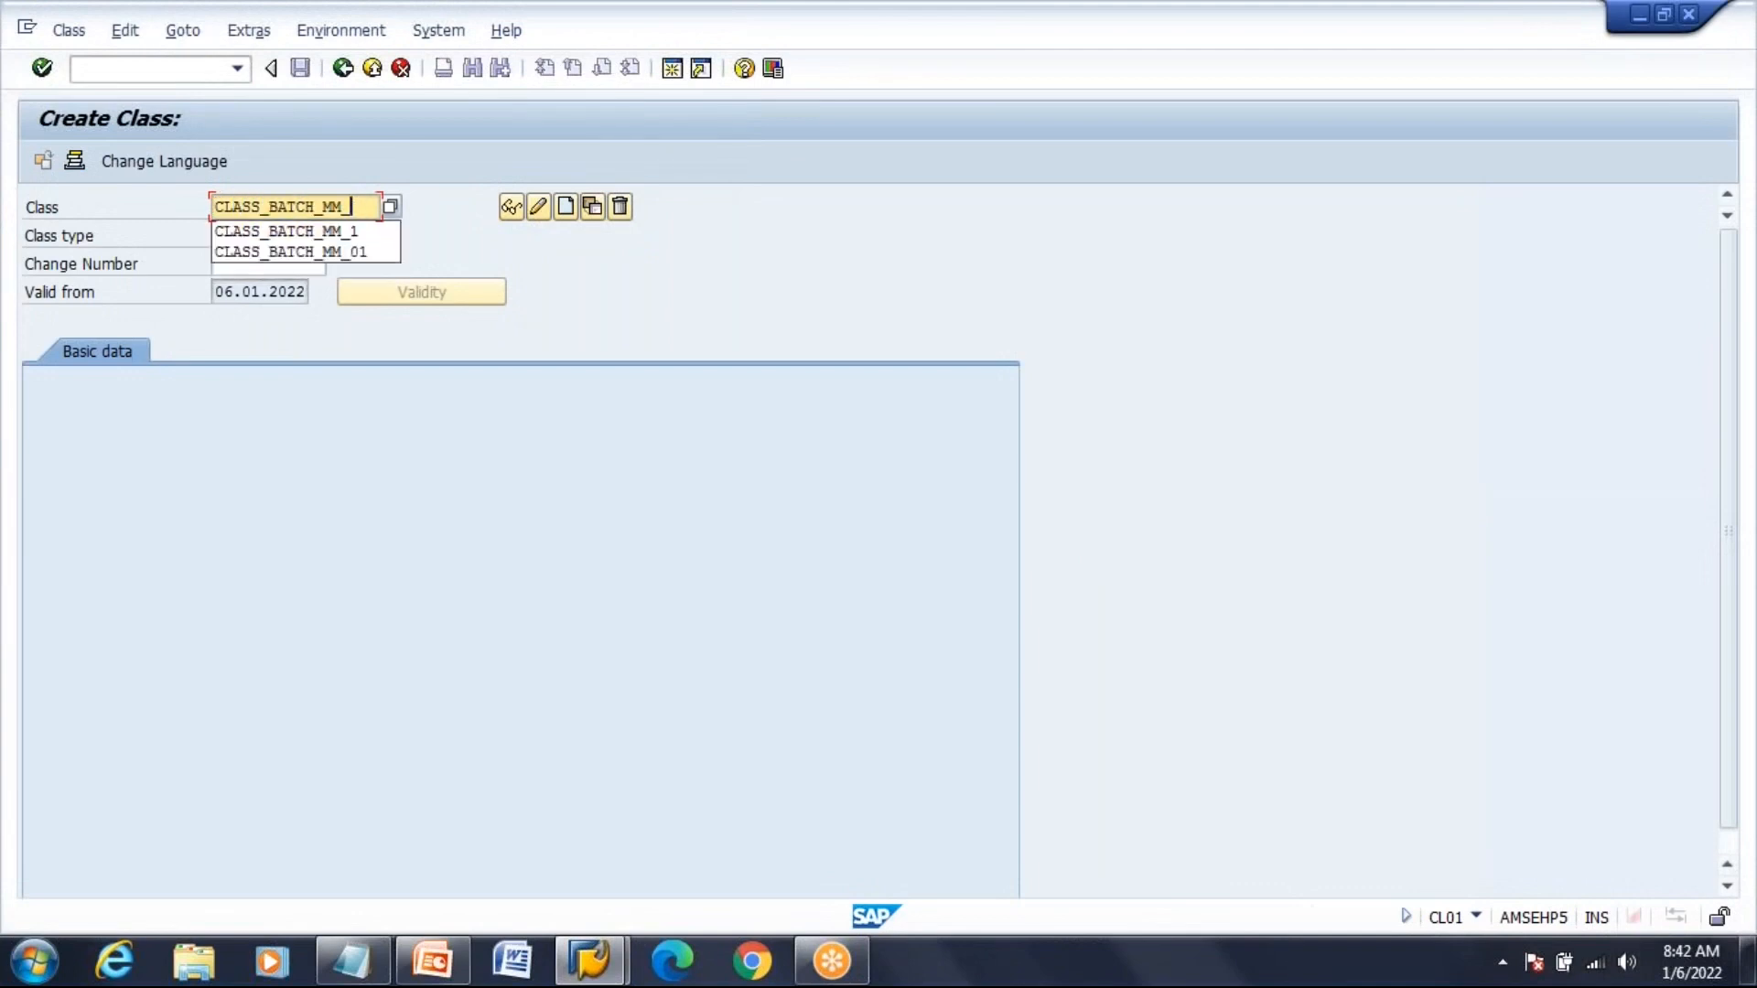
{"action": "type", "text": "PP1"}
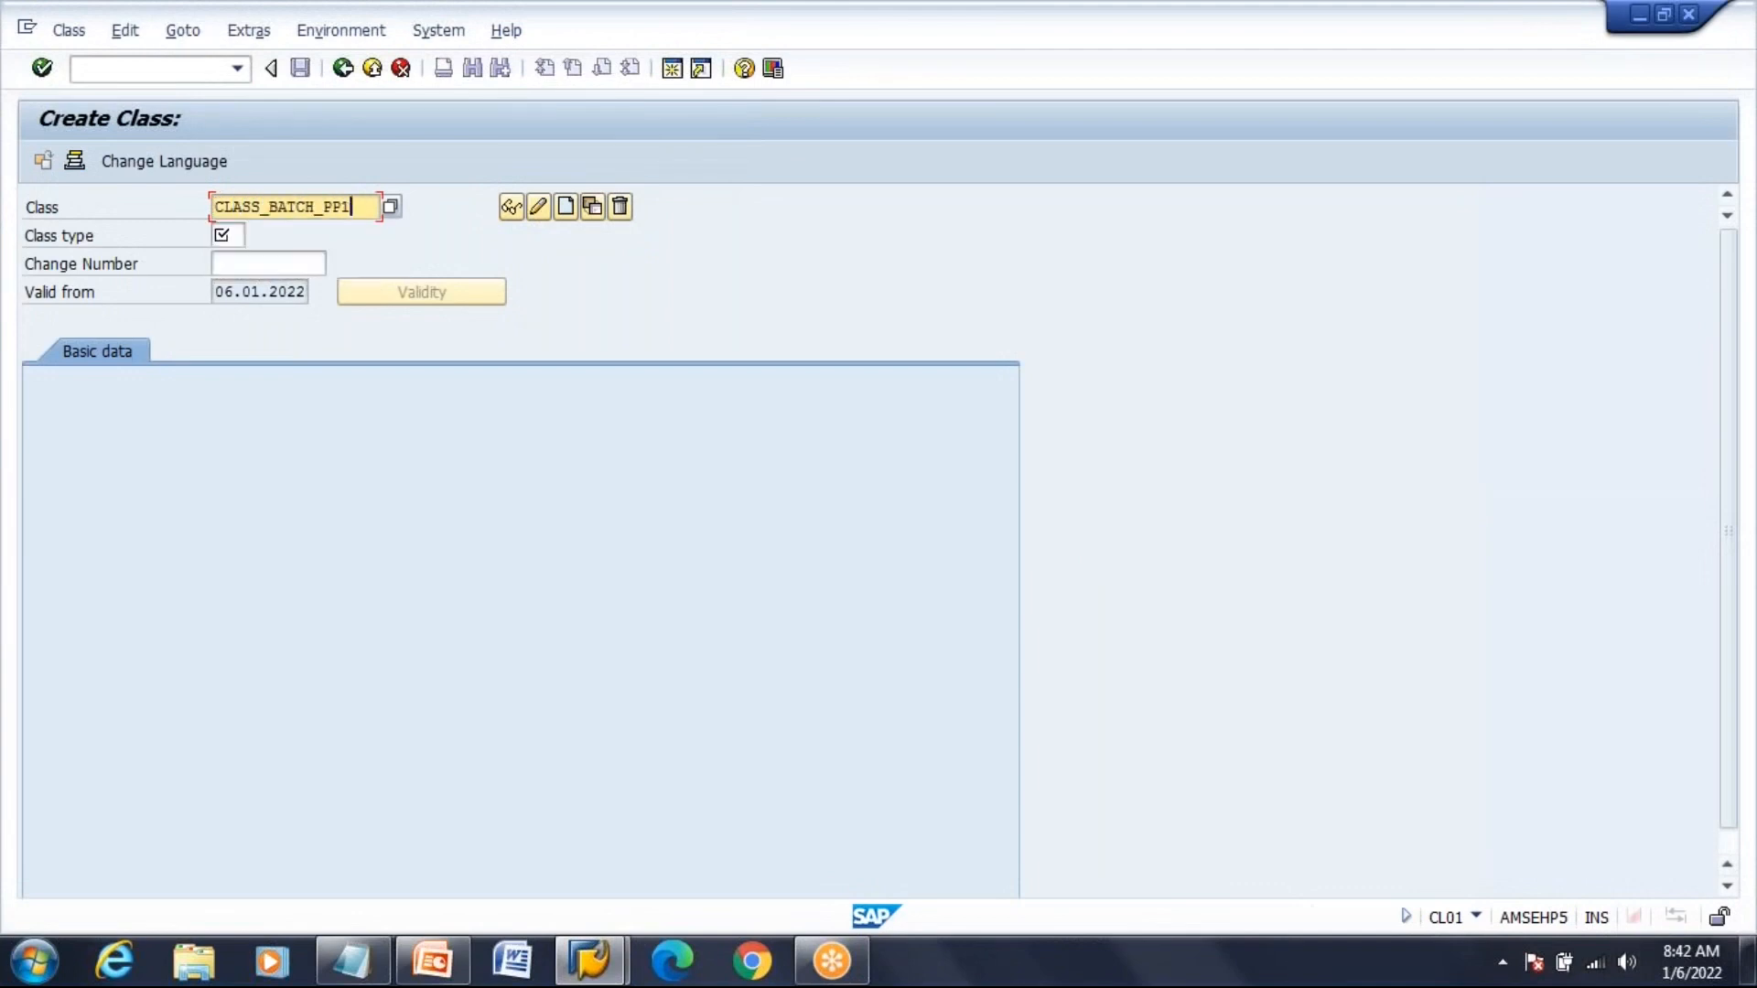
{"action": "key", "text": "Tab"}
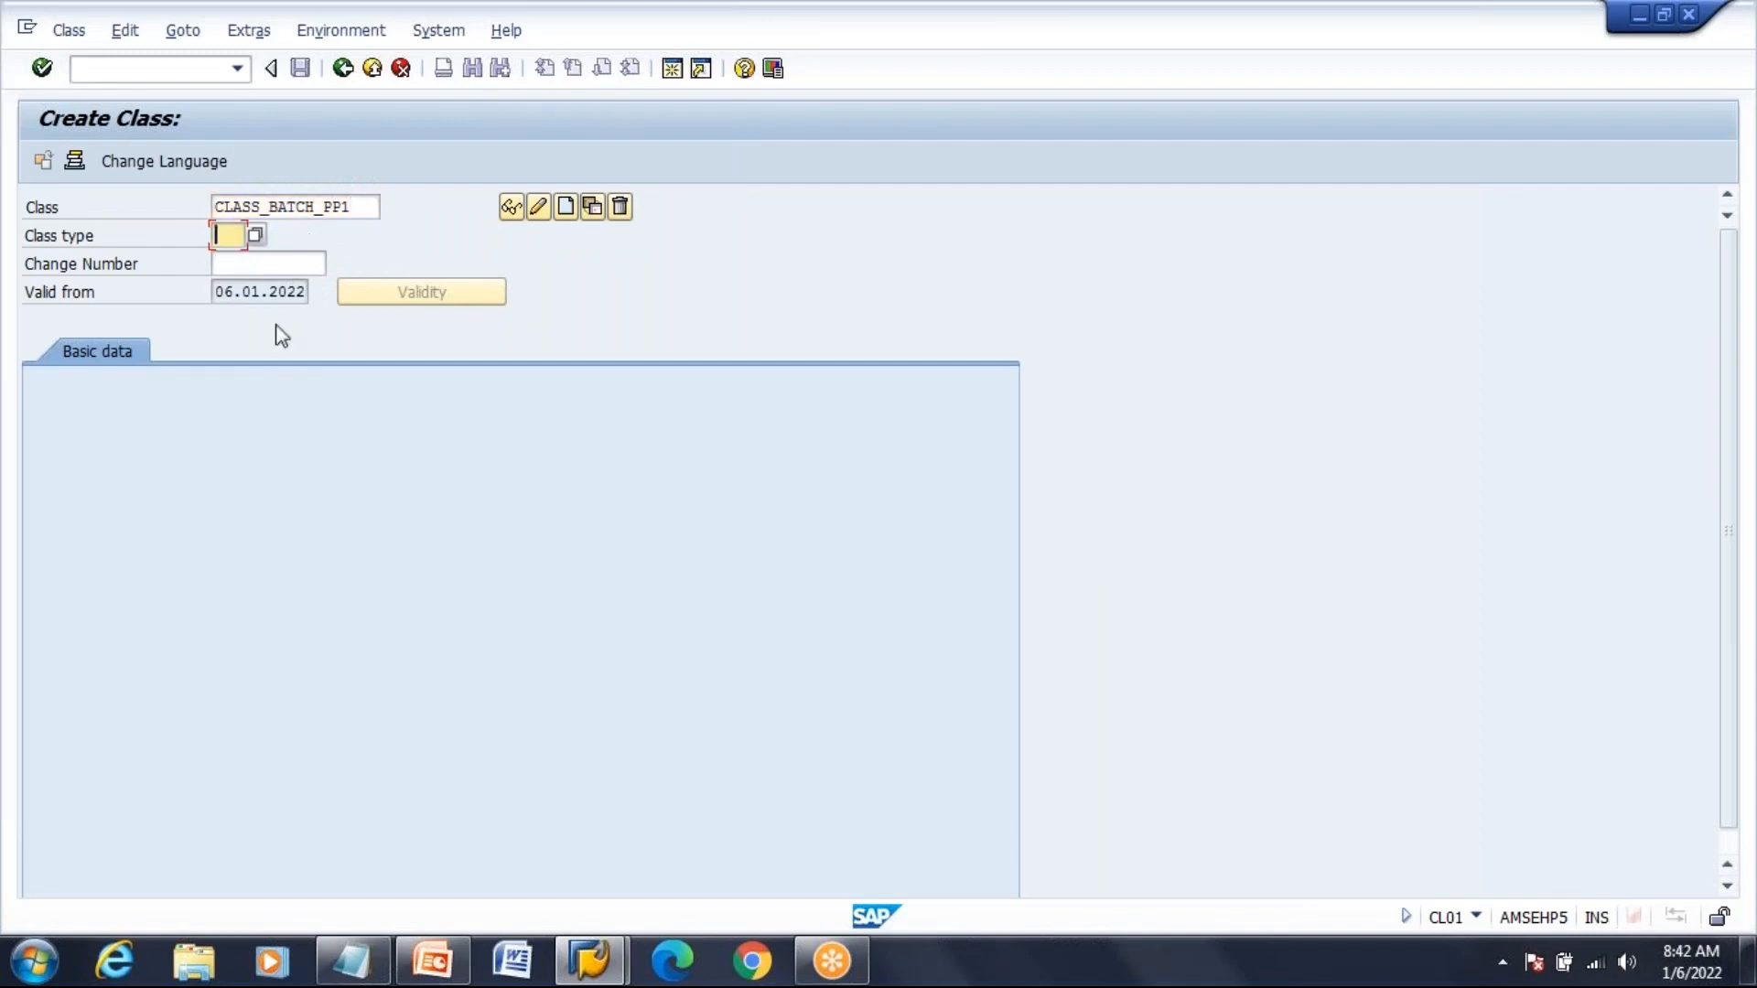
{"action": "key", "text": "F4"}
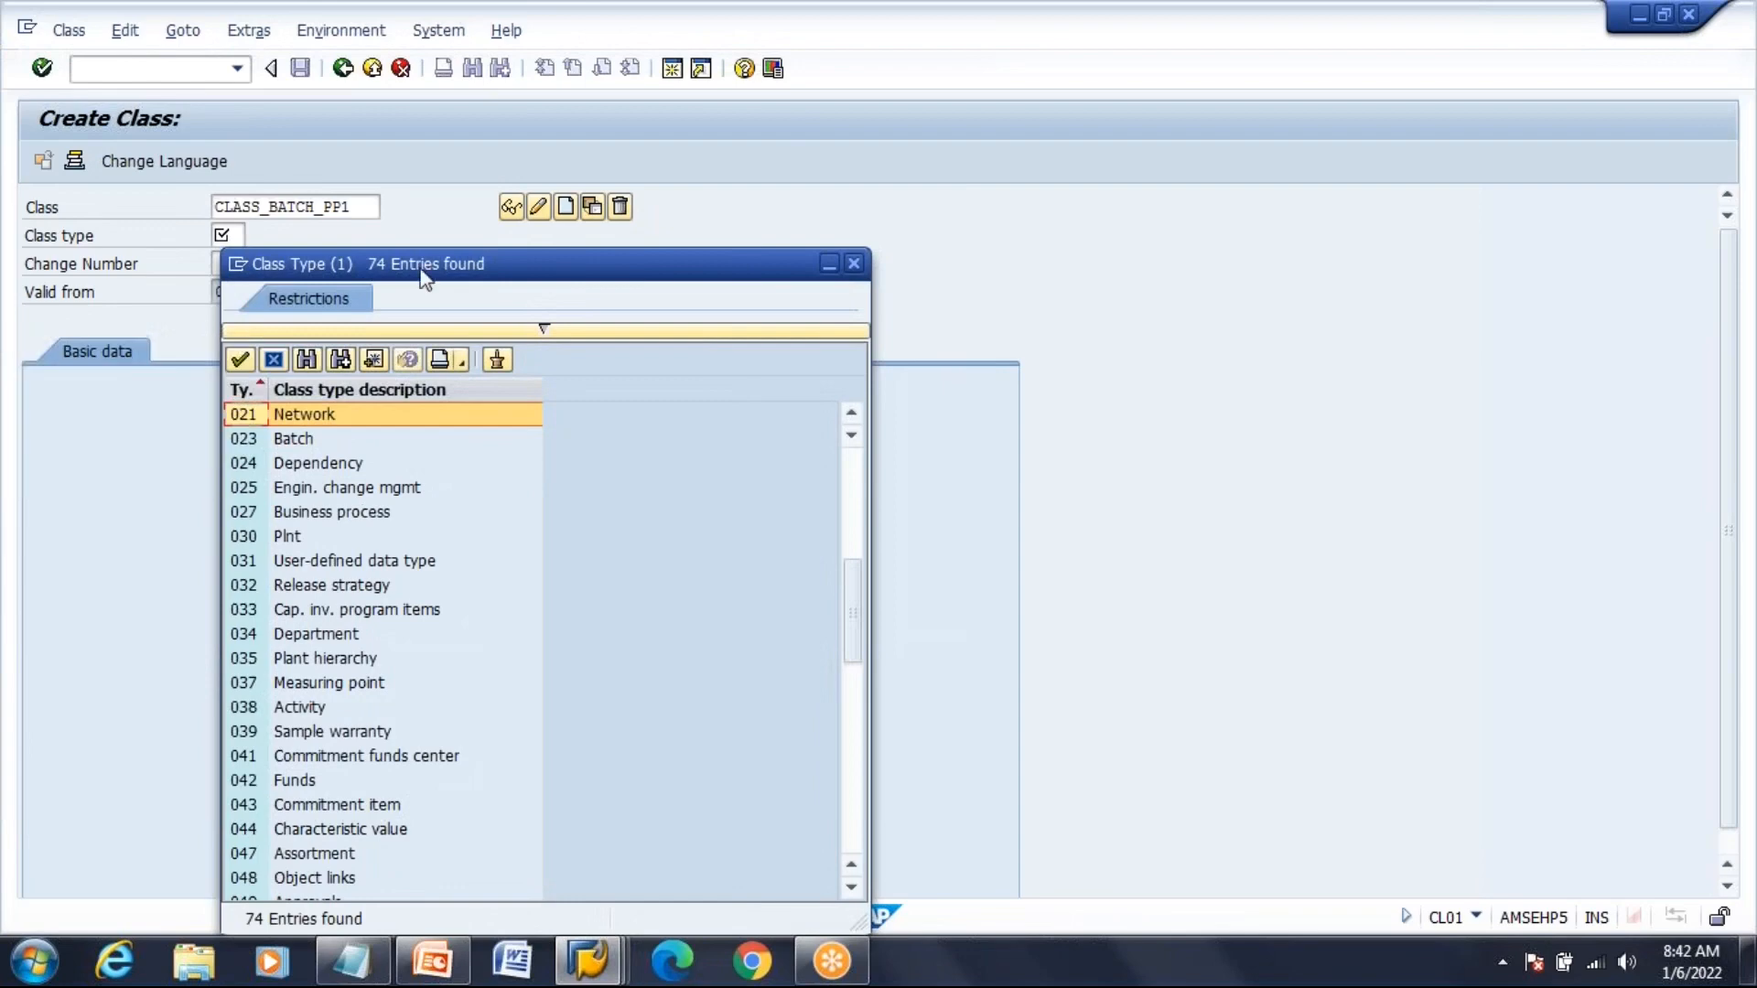
{"action": "left_click", "coordinate": [353, 442]}
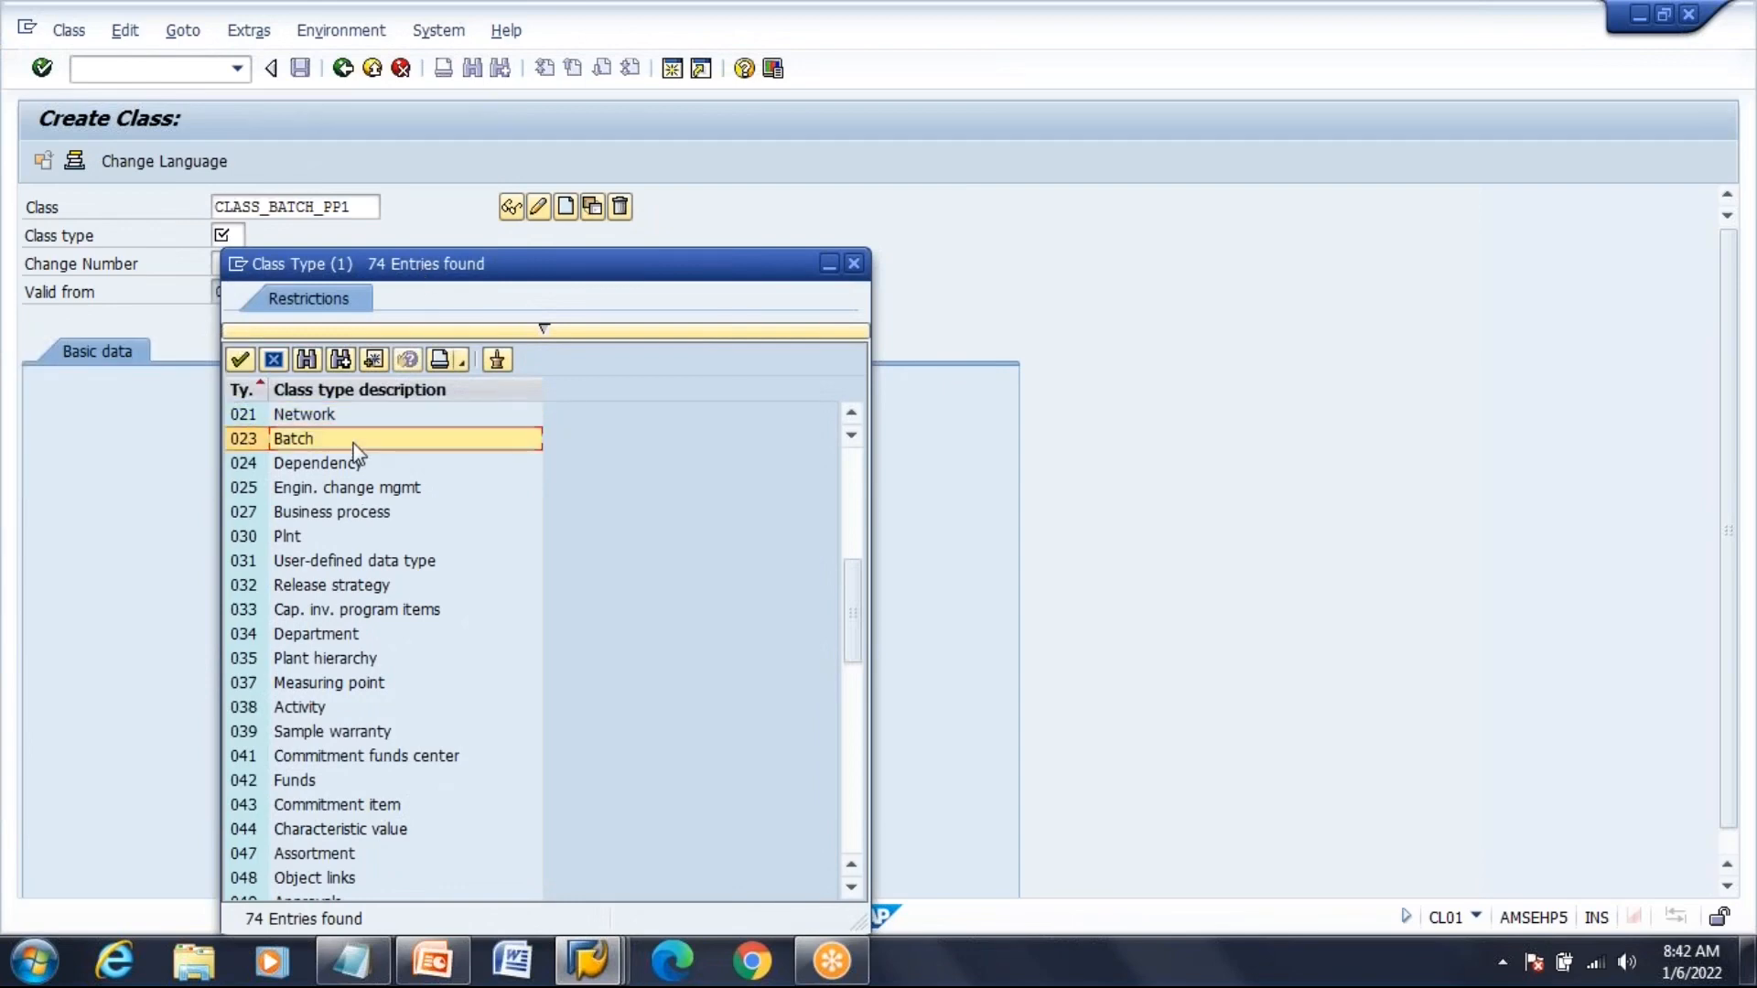
{"action": "double_click", "coordinate": [355, 441]}
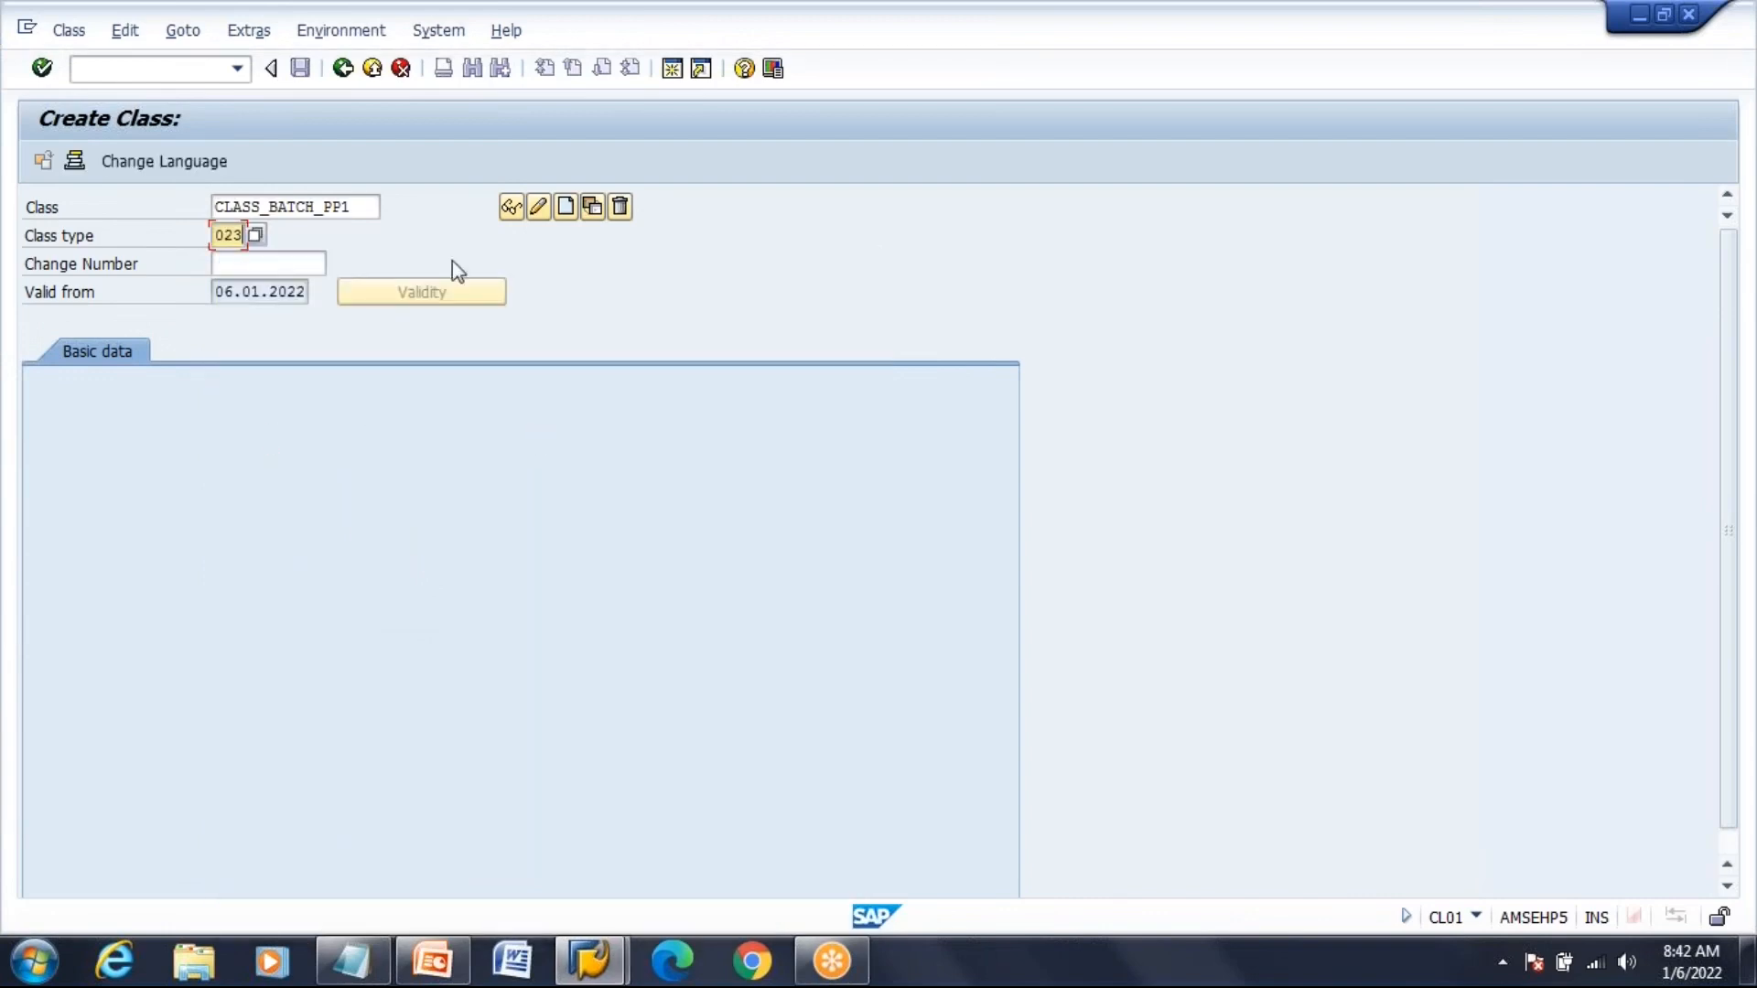
{"action": "left_click", "coordinate": [565, 208]}
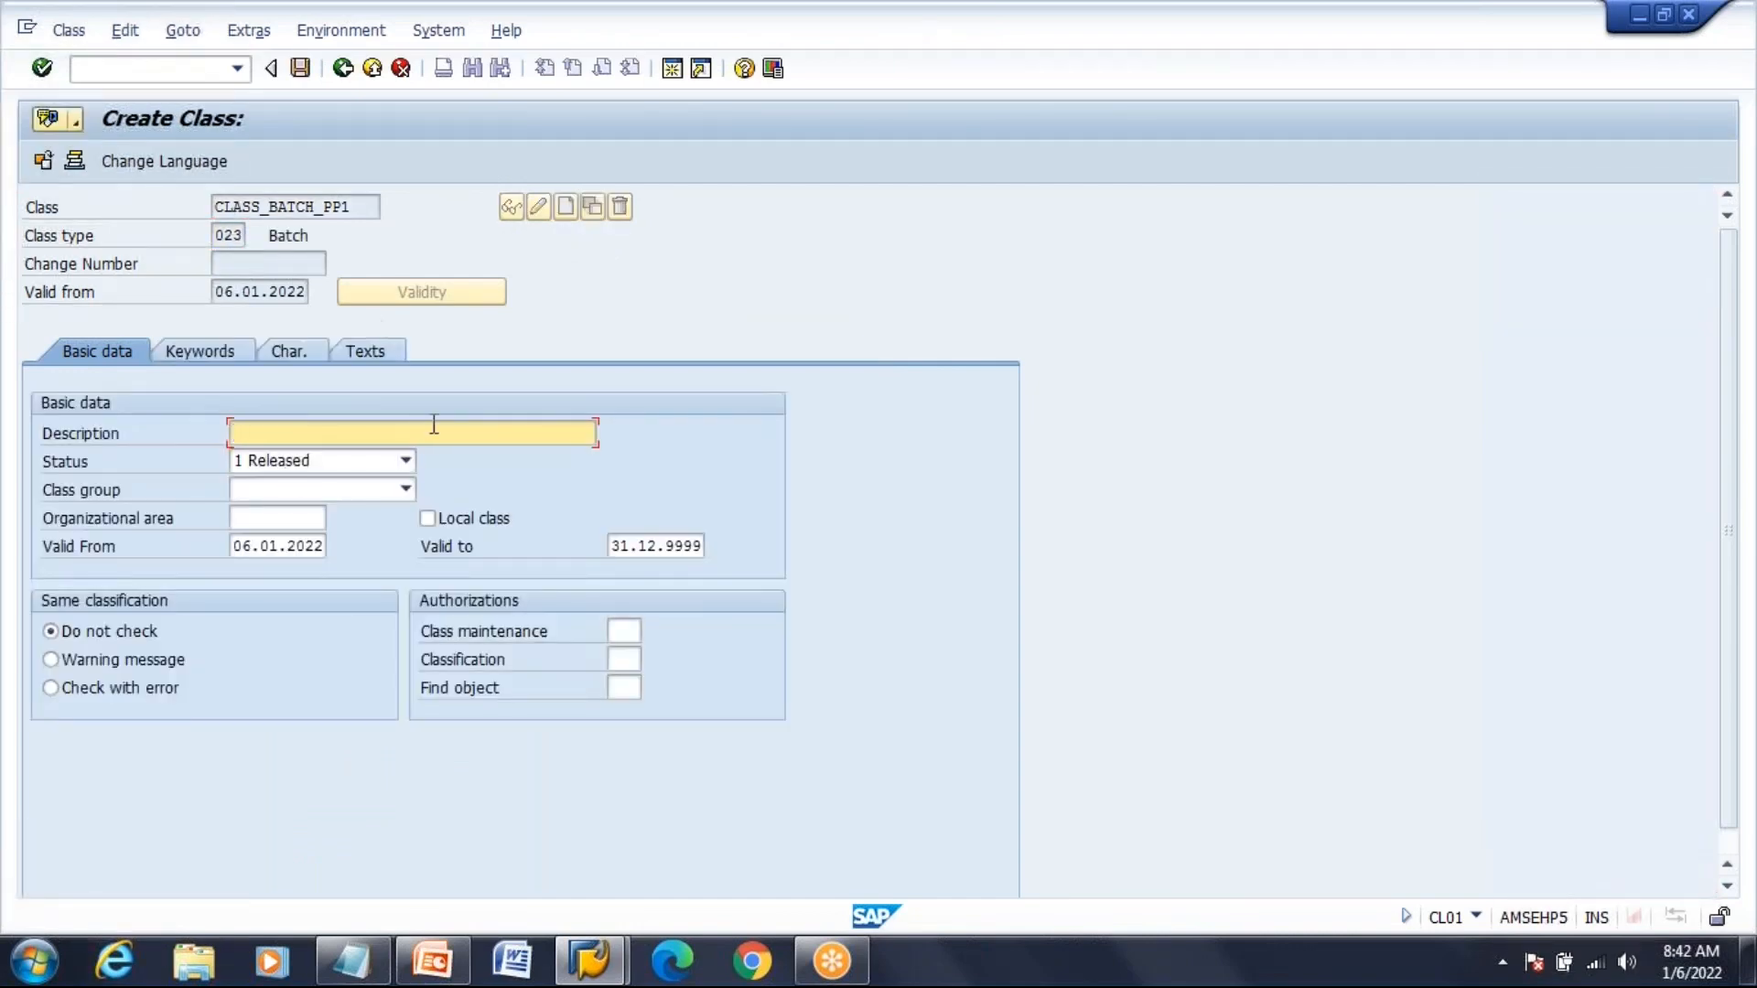
Enter description 'Class for the Batch PP' and pick class group BATCH (Batch LO955)
{"action": "type", "text": "CLass for the Batch "}
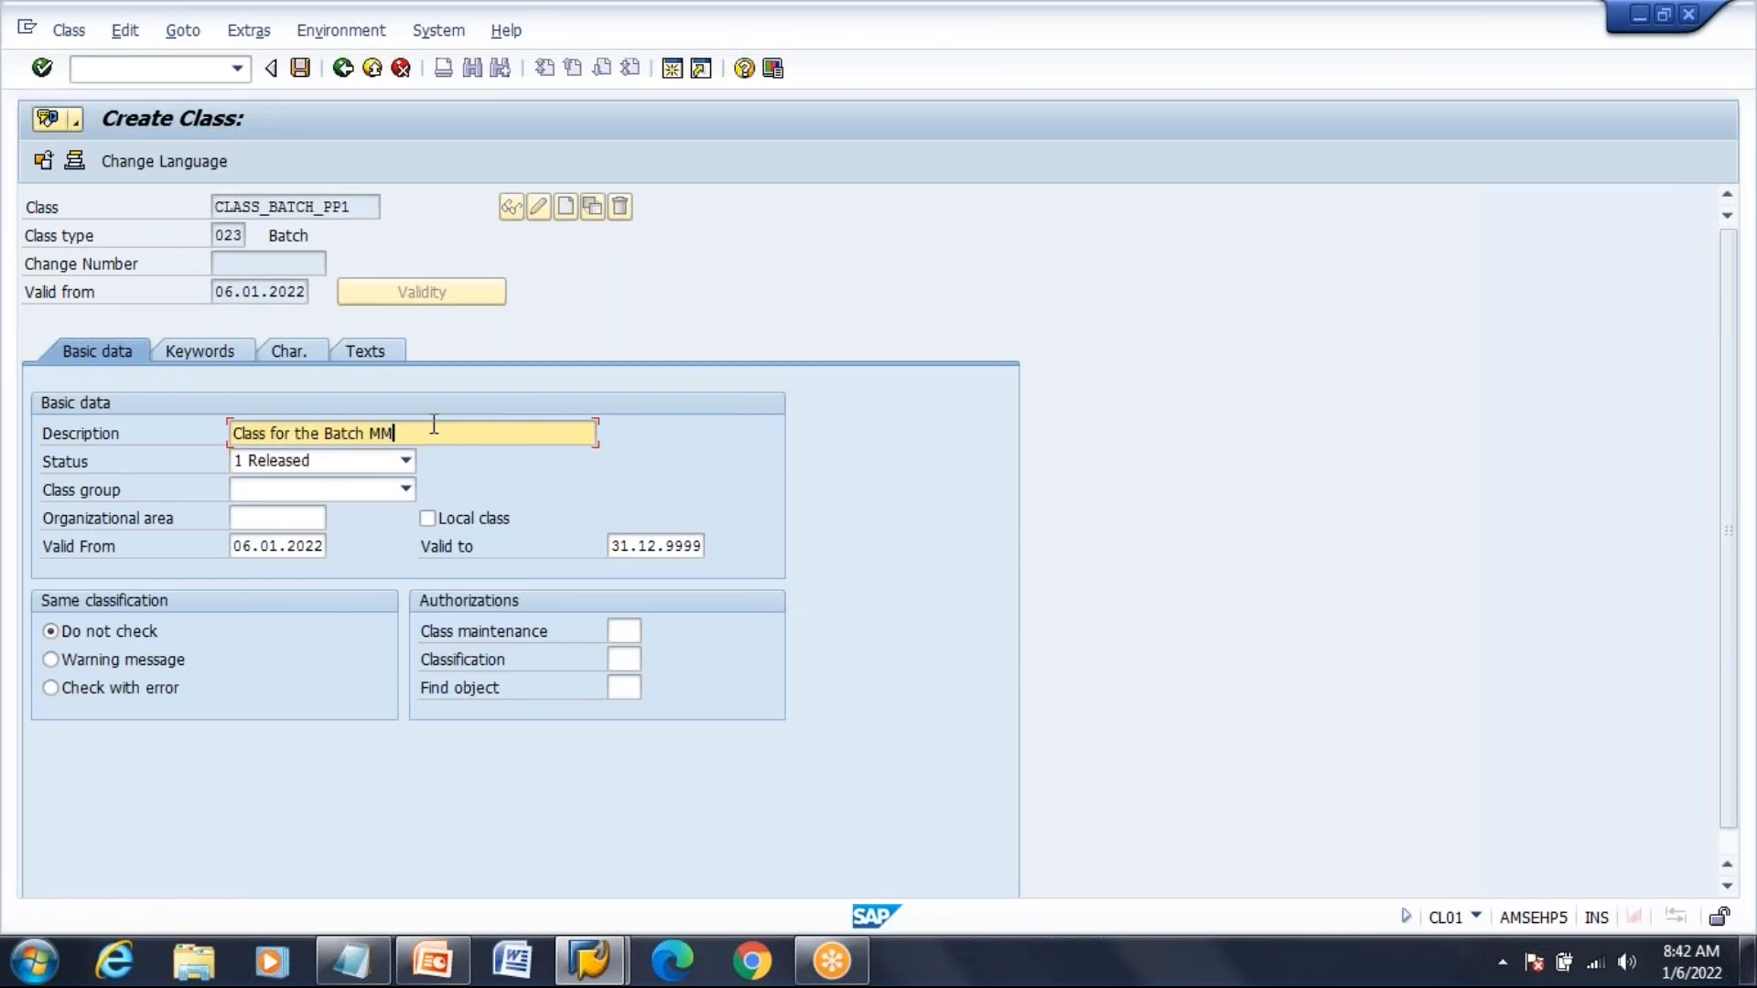
{"action": "type", "text": "PP"}
{"action": "key", "text": "Tab"}
{"action": "key", "text": "Tab"}
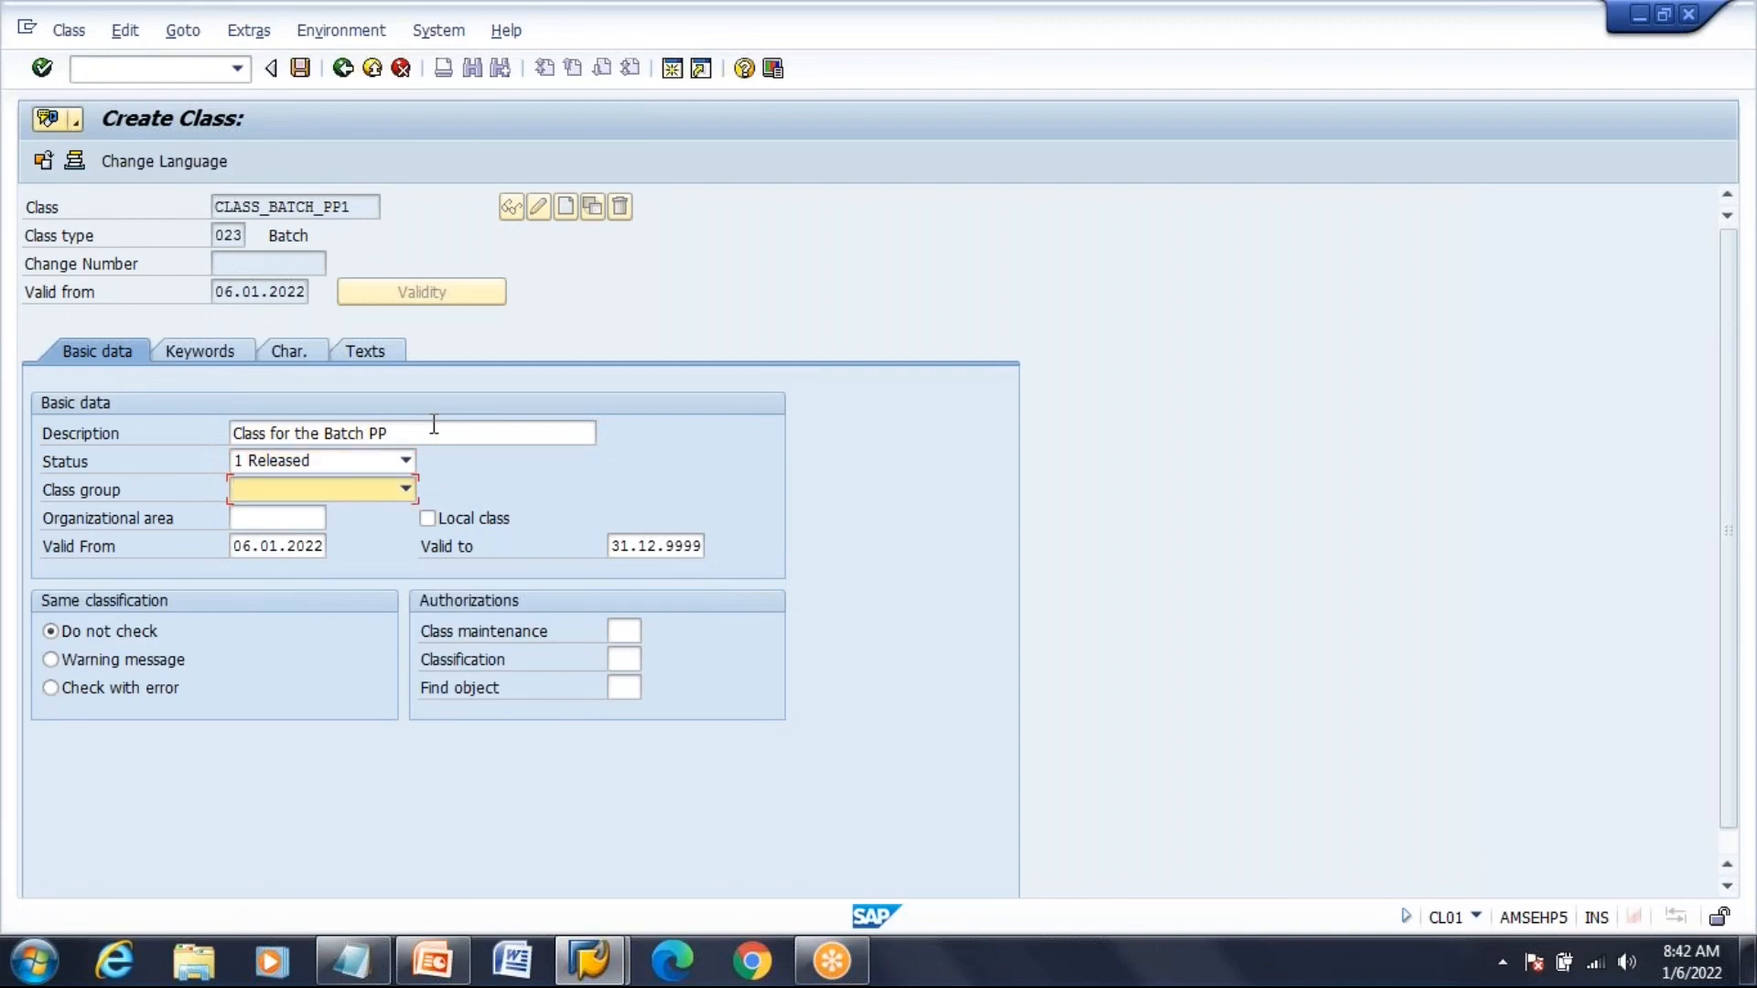
{"action": "left_click", "coordinate": [405, 490]}
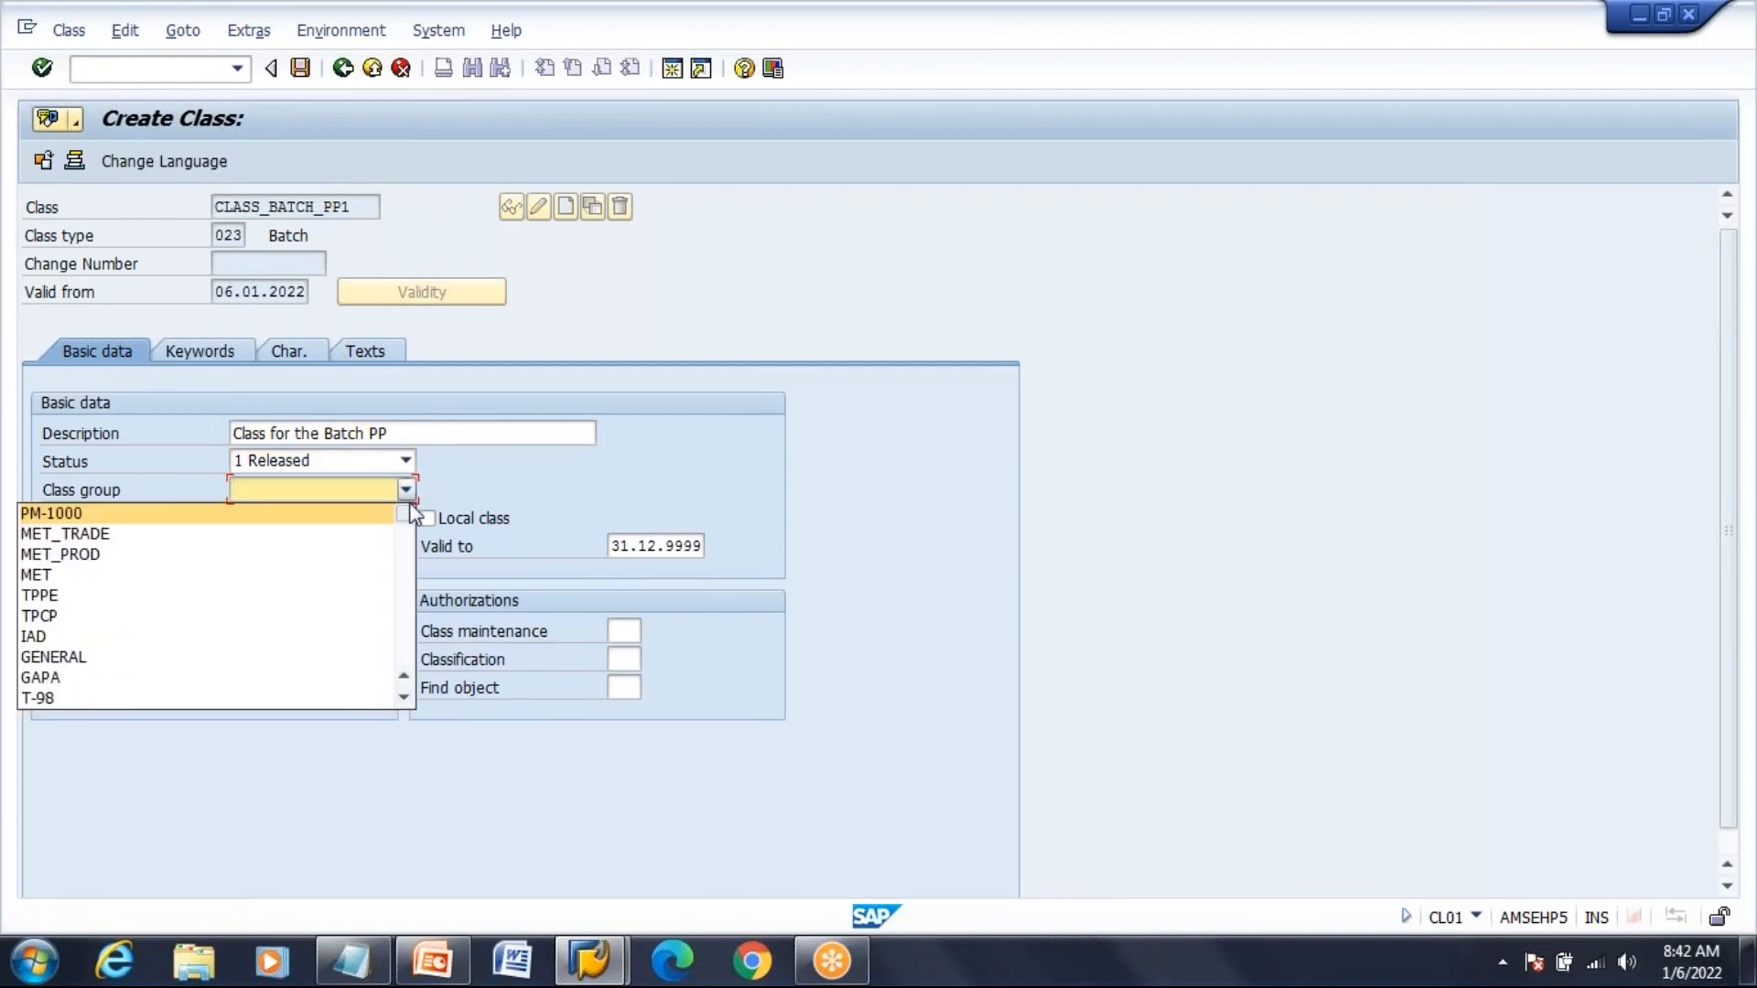
{"action": "scroll", "coordinate": [405, 652], "scroll_direction": "down", "scroll_amount": 3}
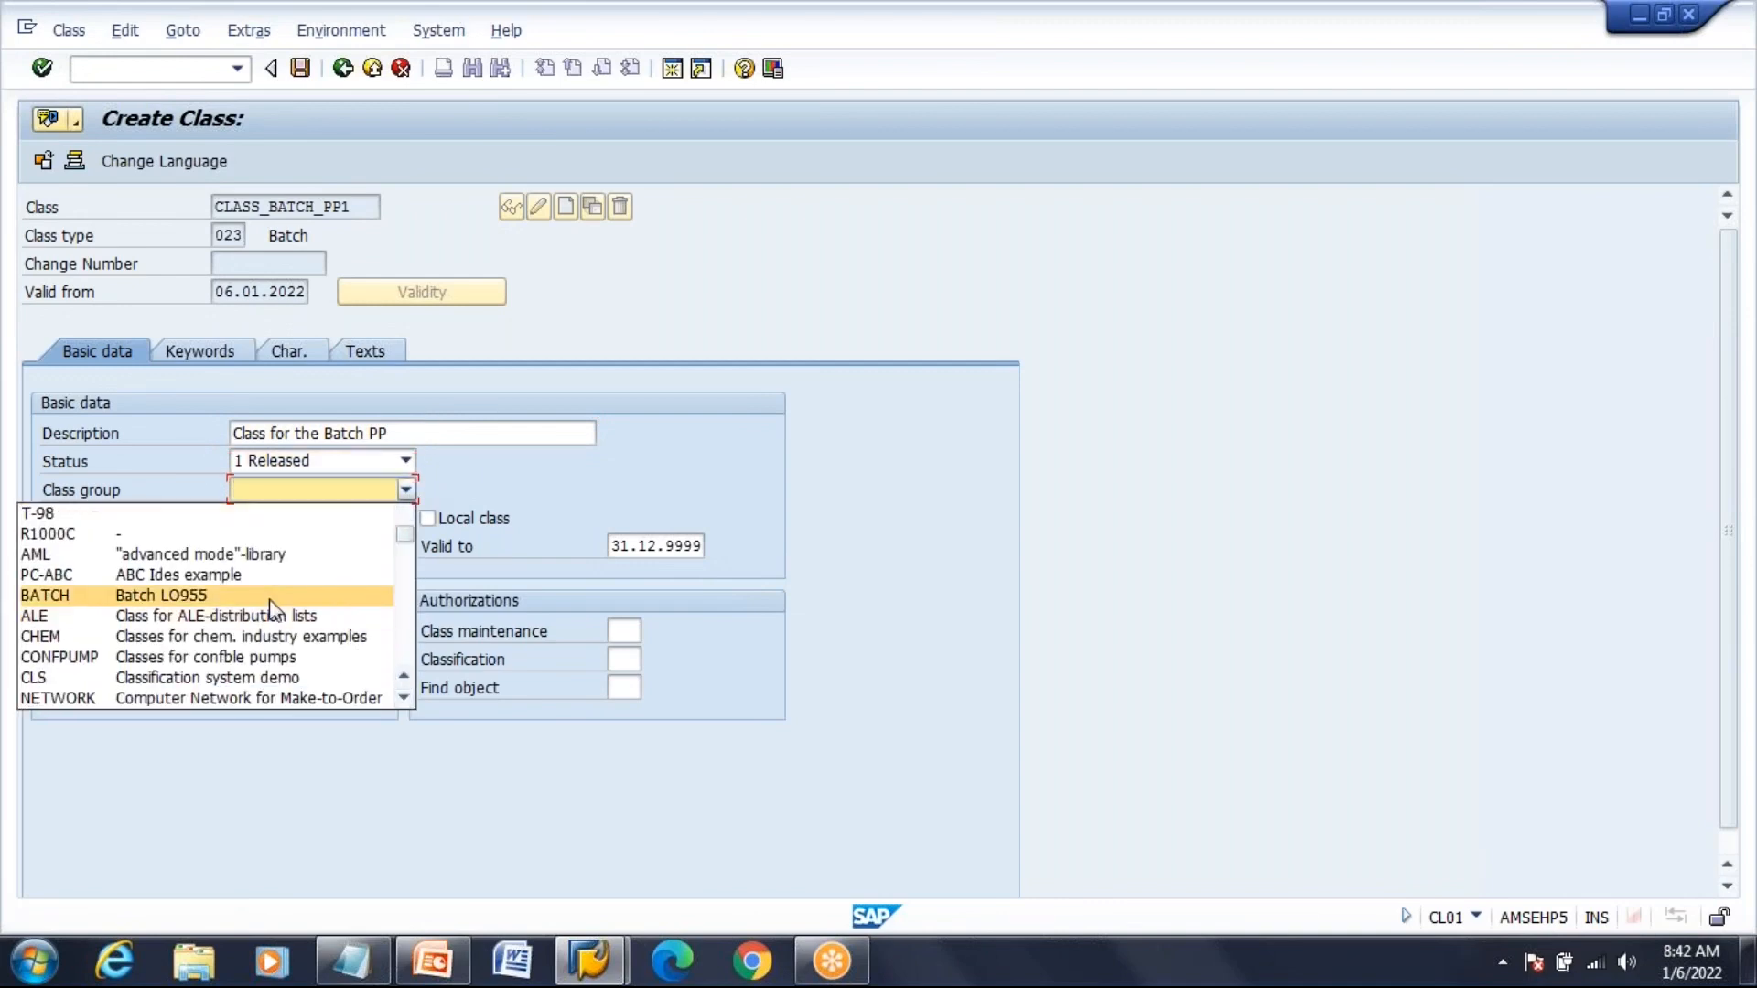
{"action": "left_click", "coordinate": [270, 601]}
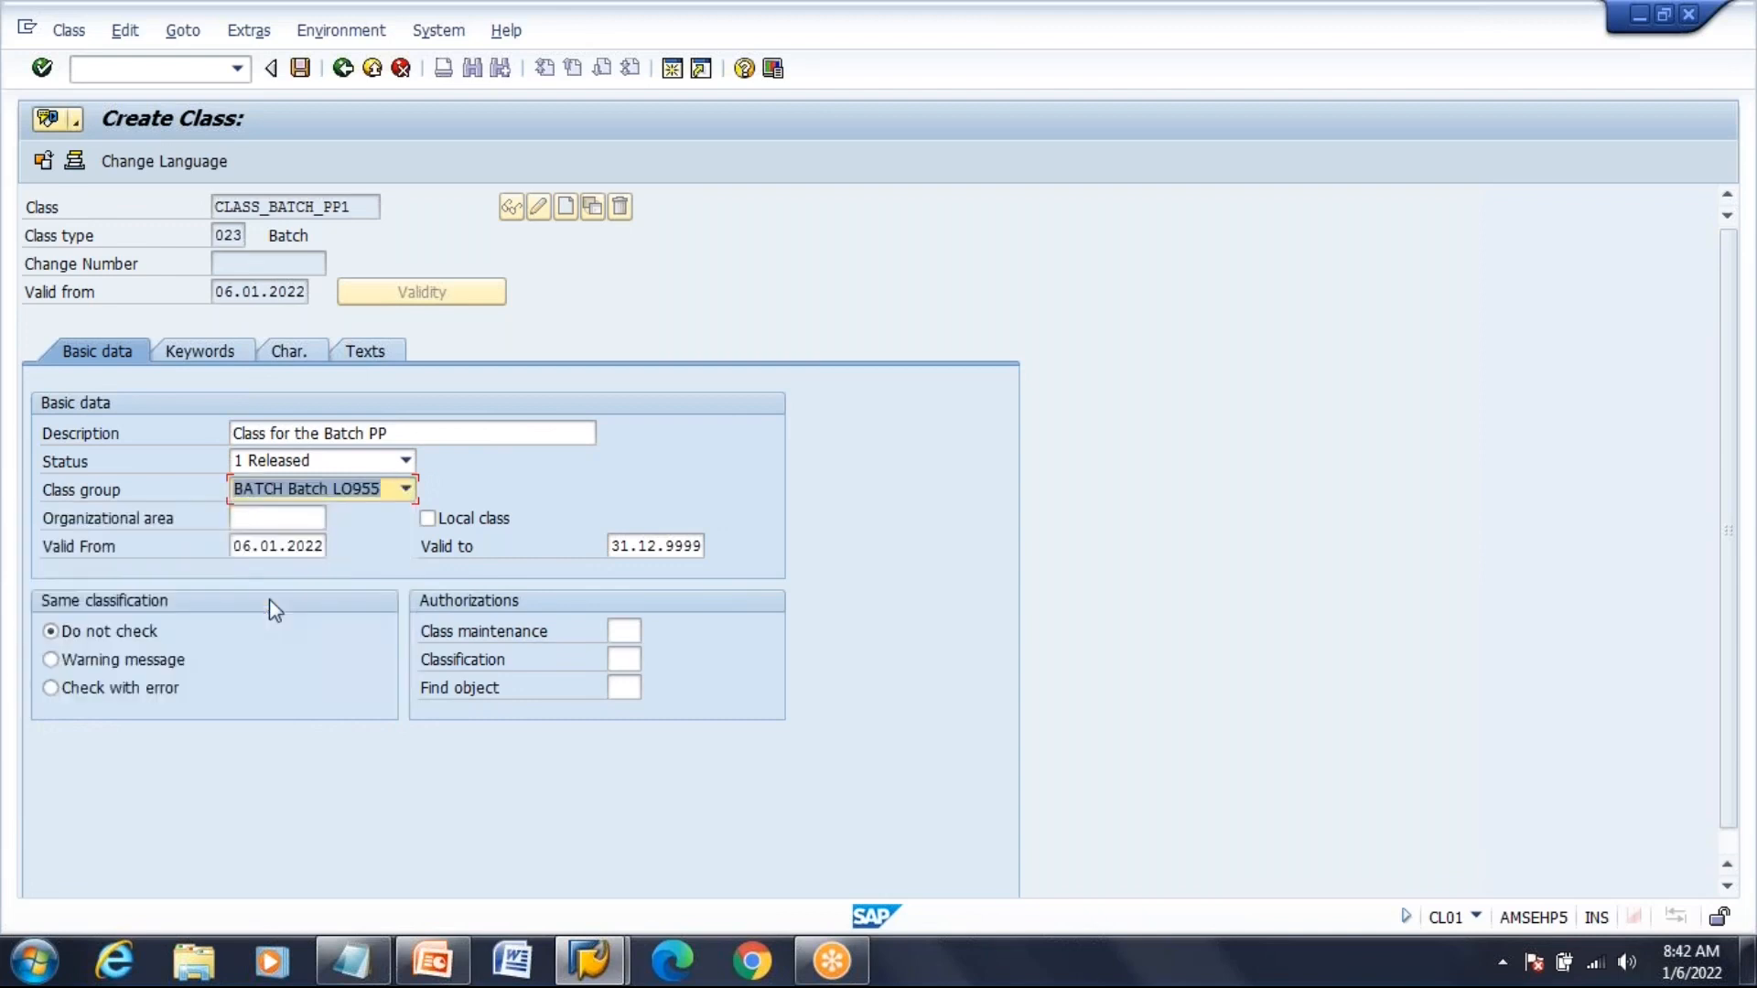
{"action": "left_click", "coordinate": [232, 545]}
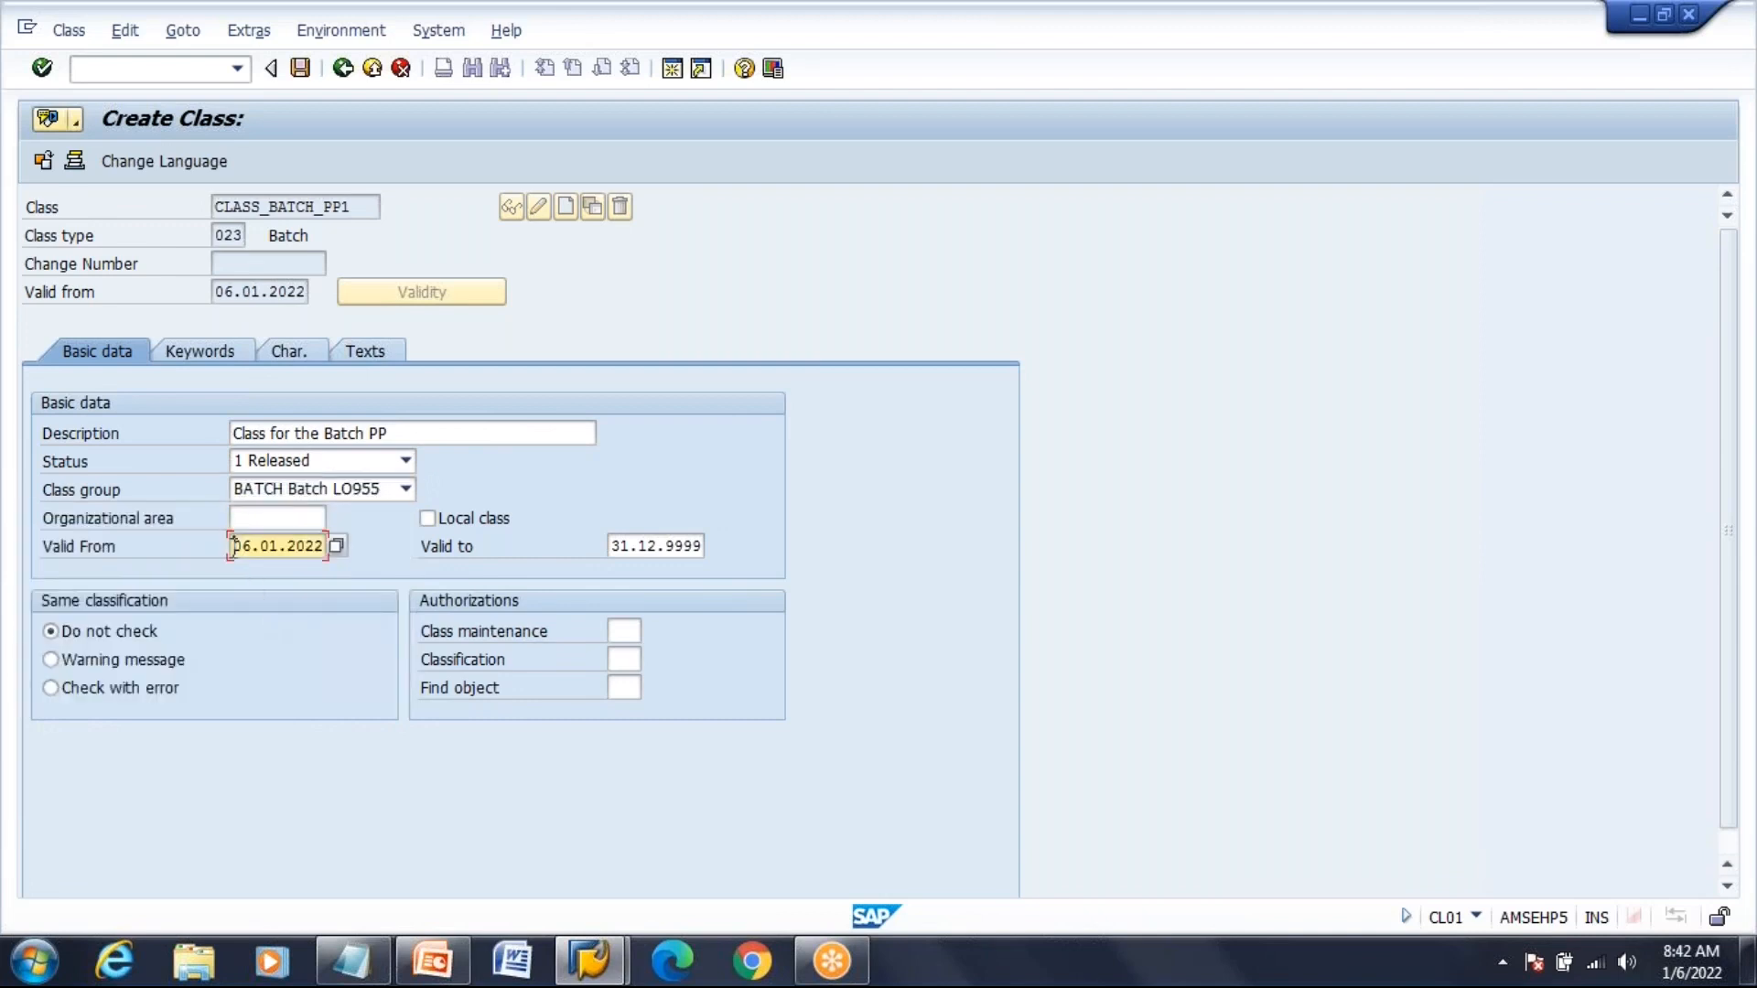
{"action": "left_click", "coordinate": [452, 434]}
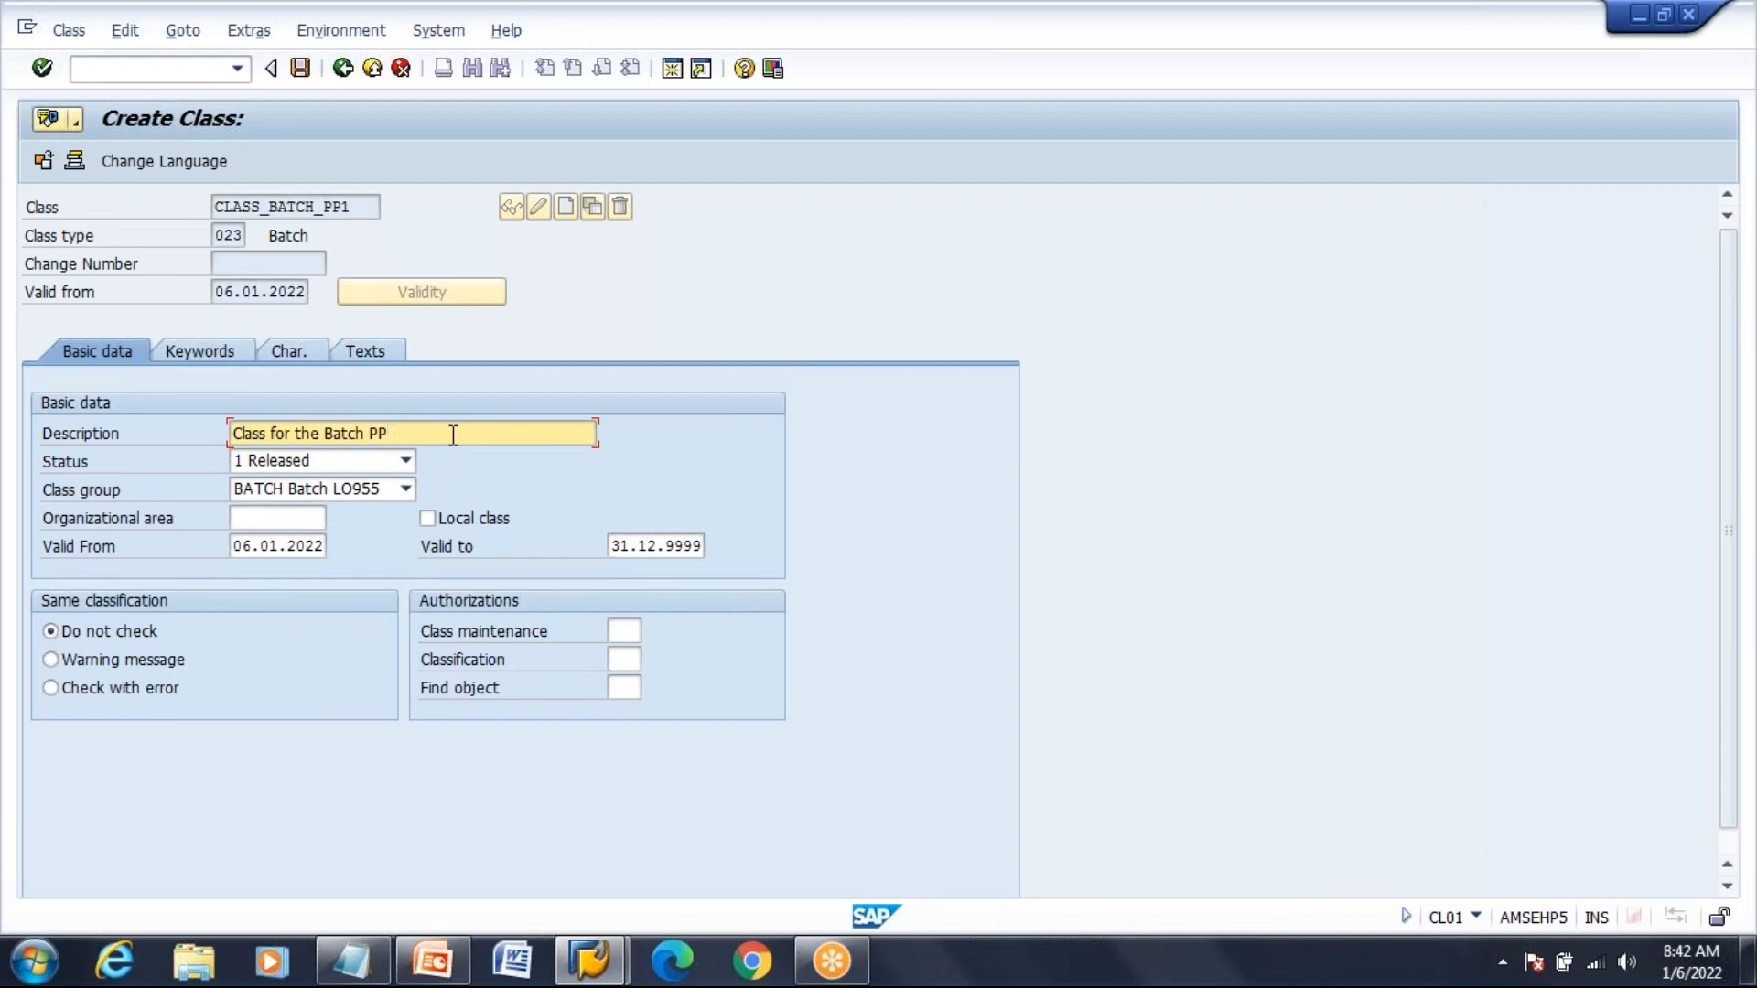
On the Char. tab, enter COLOR_BATCH_PP1 as the first characteristic
{"action": "left_click", "coordinate": [308, 354]}
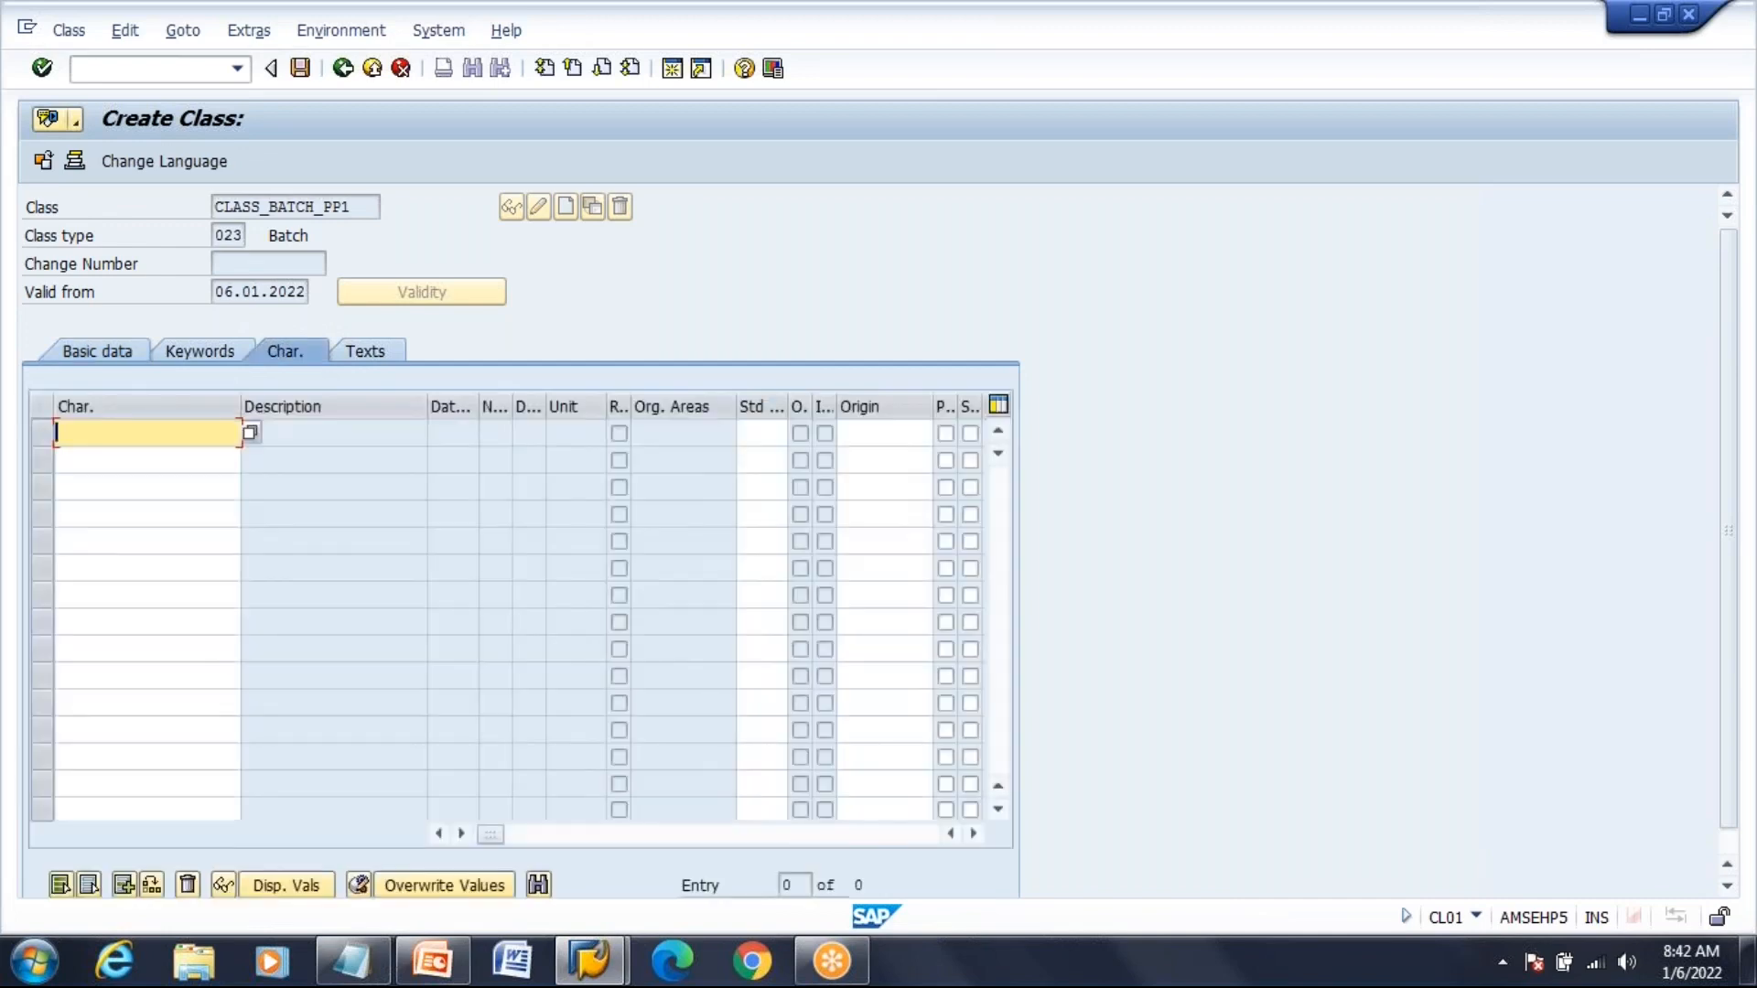
{"action": "type", "text": "COLO"}
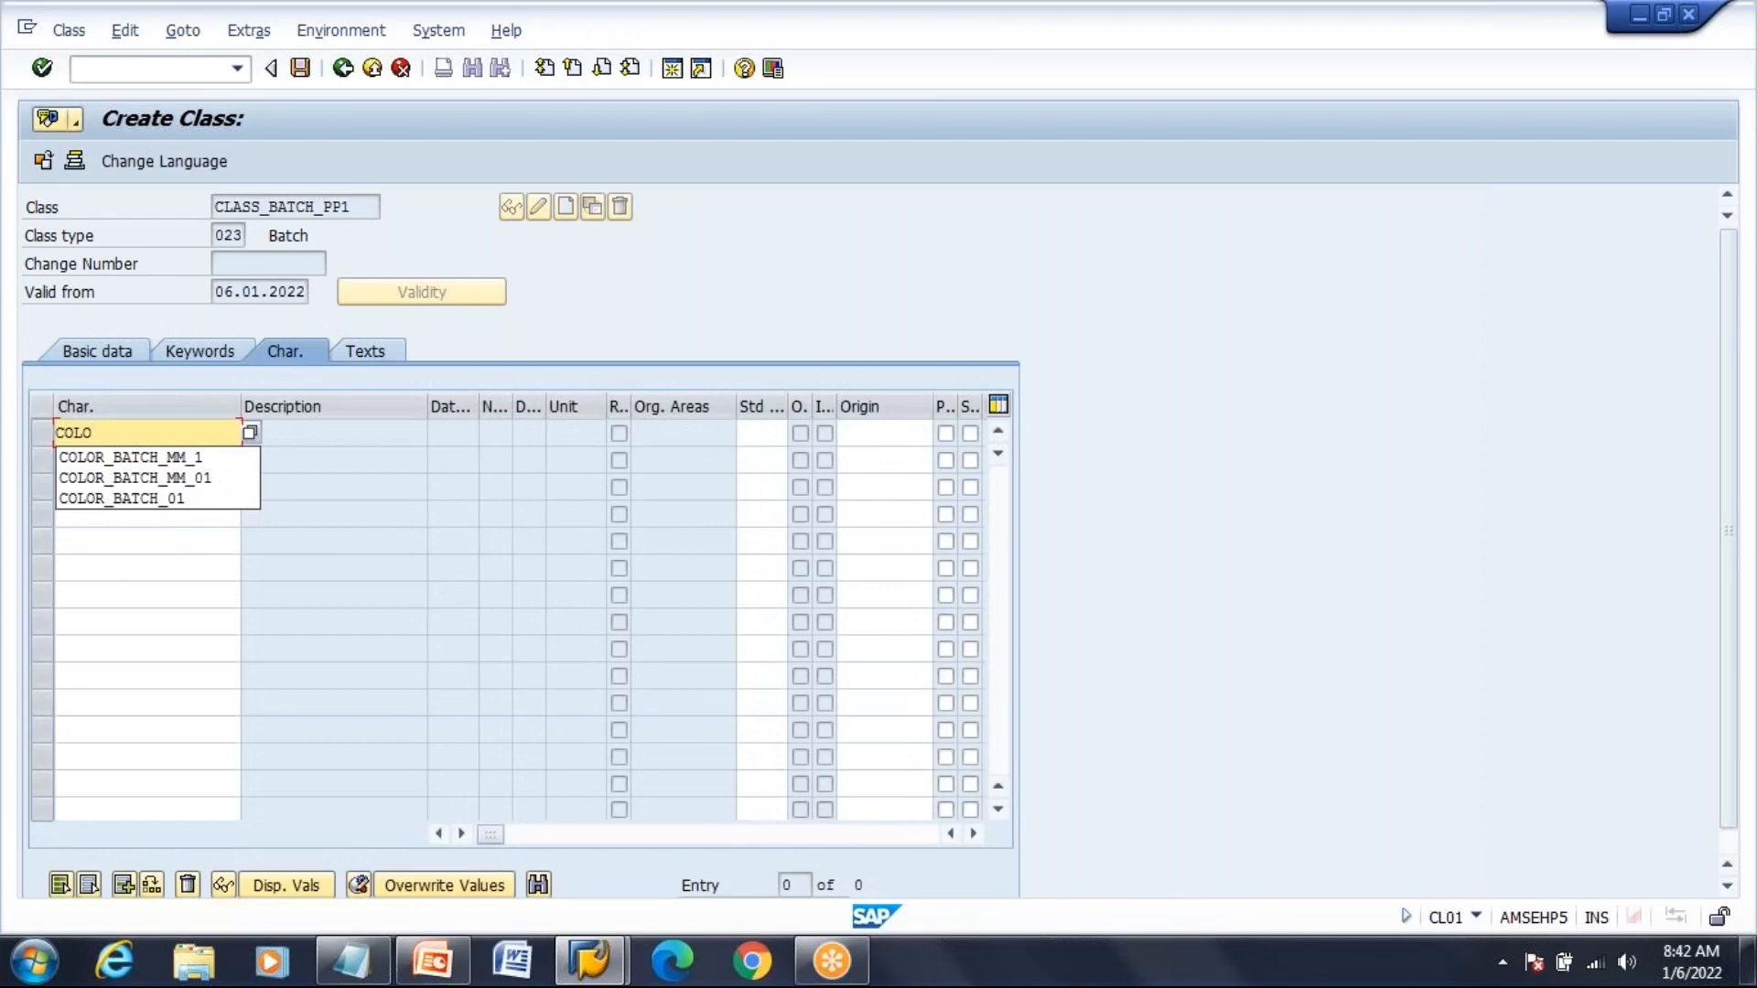
{"action": "key", "text": "Down"}
{"action": "key", "text": "Down"}
{"action": "key", "text": "Down"}
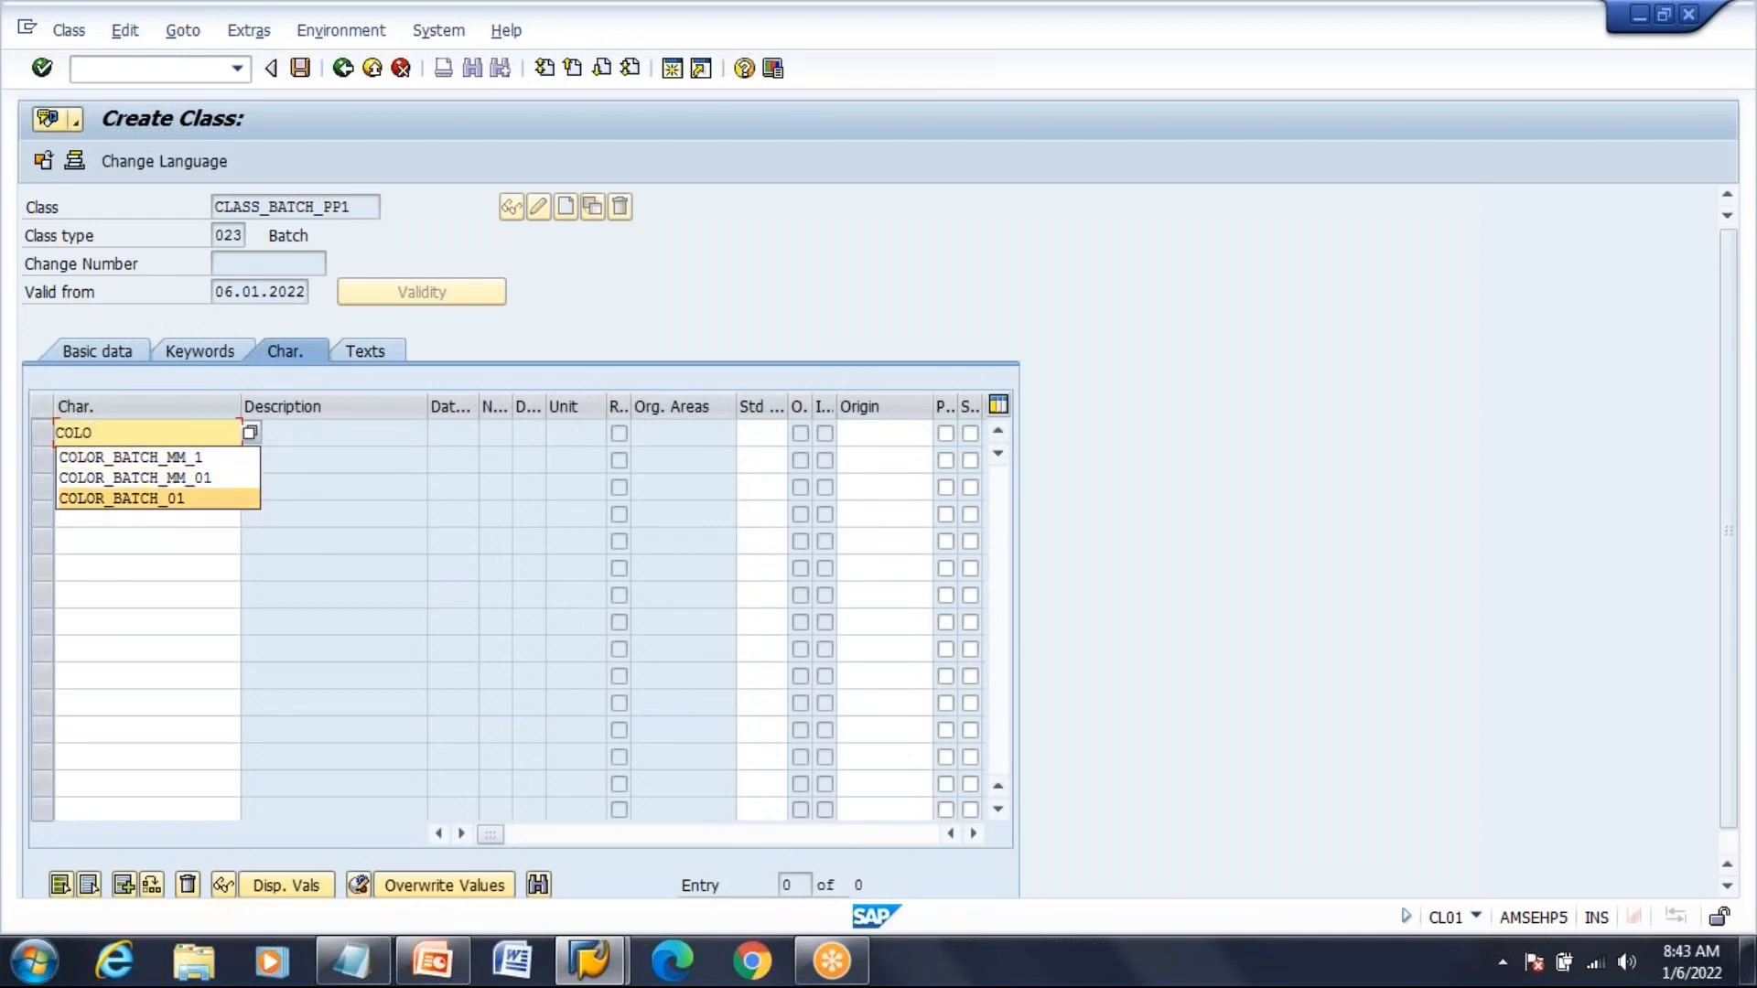
{"action": "key", "text": "Return"}
{"action": "key", "text": "BackSpace"}
{"action": "key", "text": "BackSpace"}
{"action": "type", "text": "PP"}
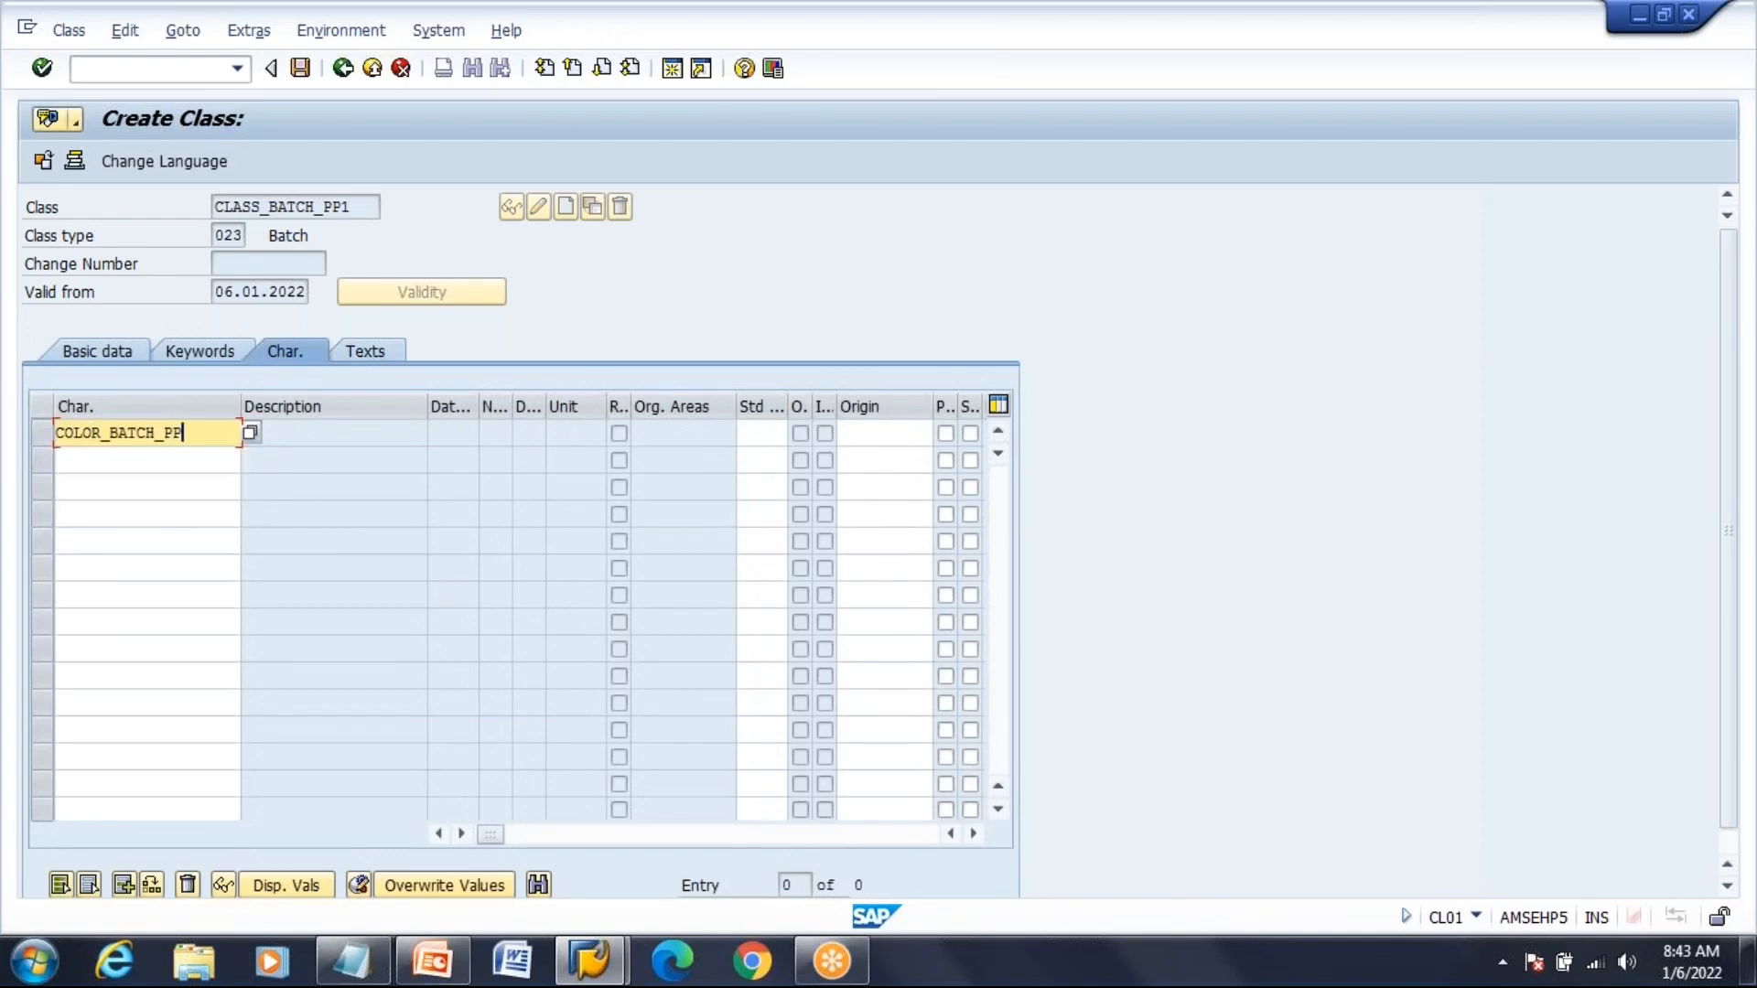
{"action": "type", "text": "1"}
Add CLARITY_BATCH_PP1 in the next characteristic row
{"action": "key", "text": "Down"}
{"action": "type", "text": "CL"}
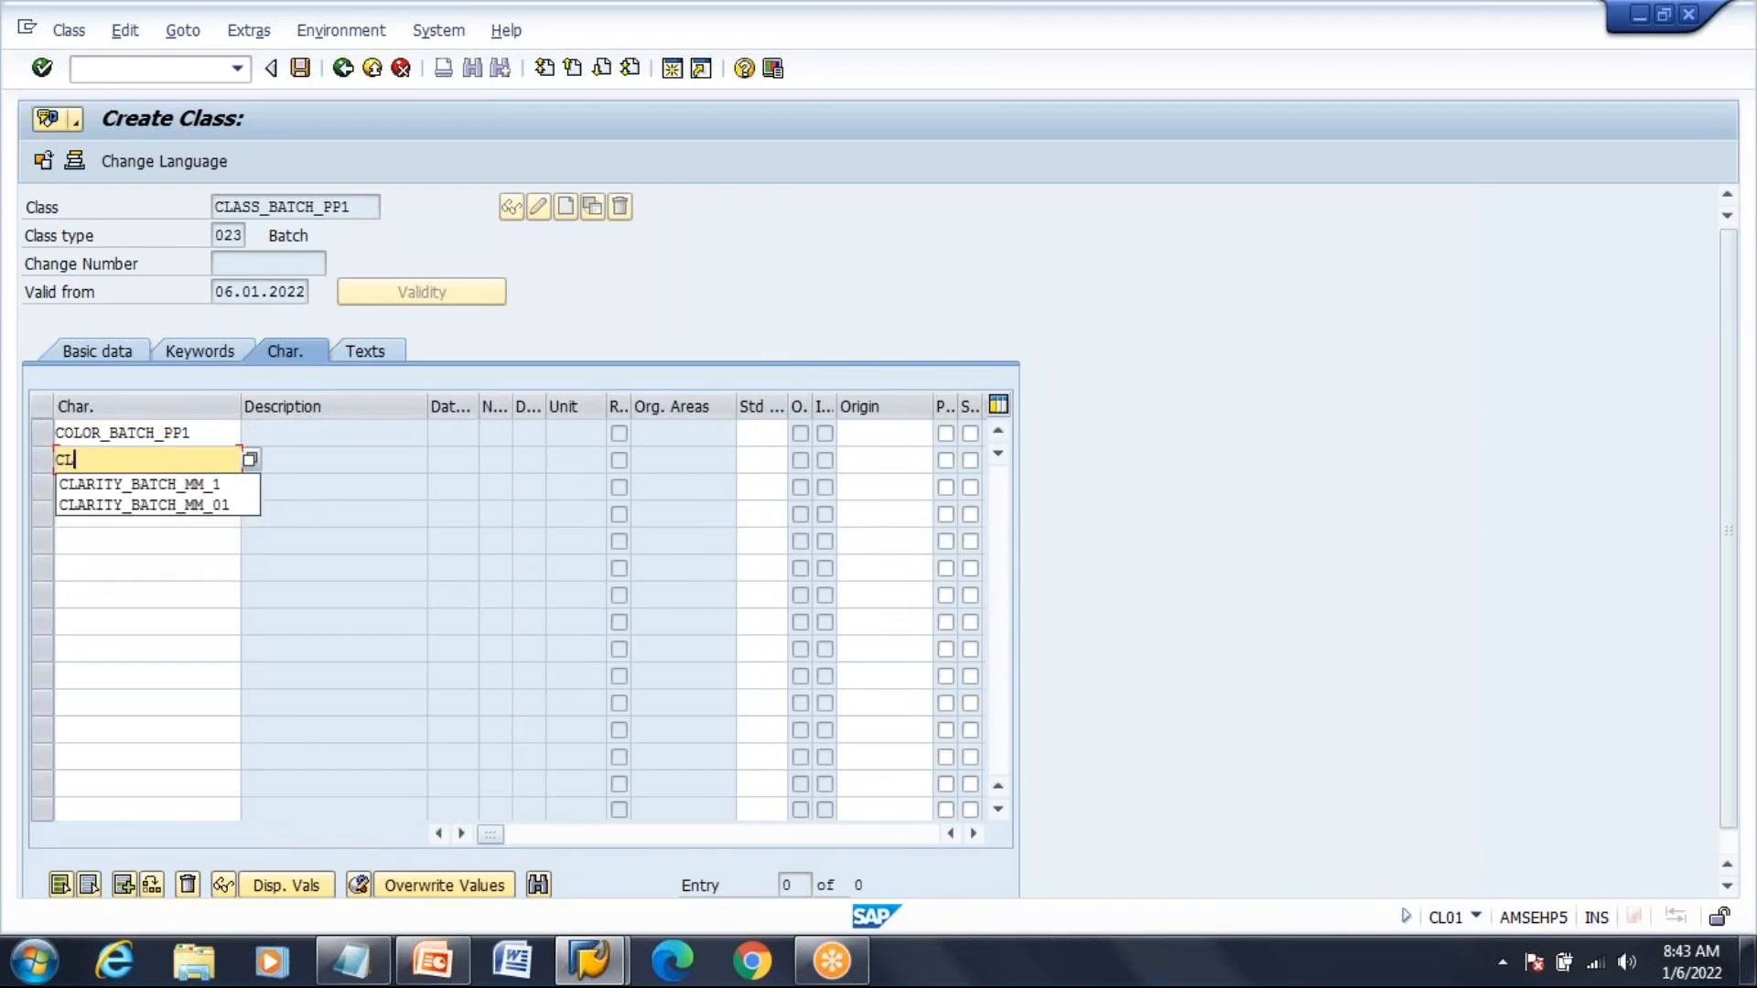
{"action": "key", "text": "Down"}
{"action": "key", "text": "Return"}
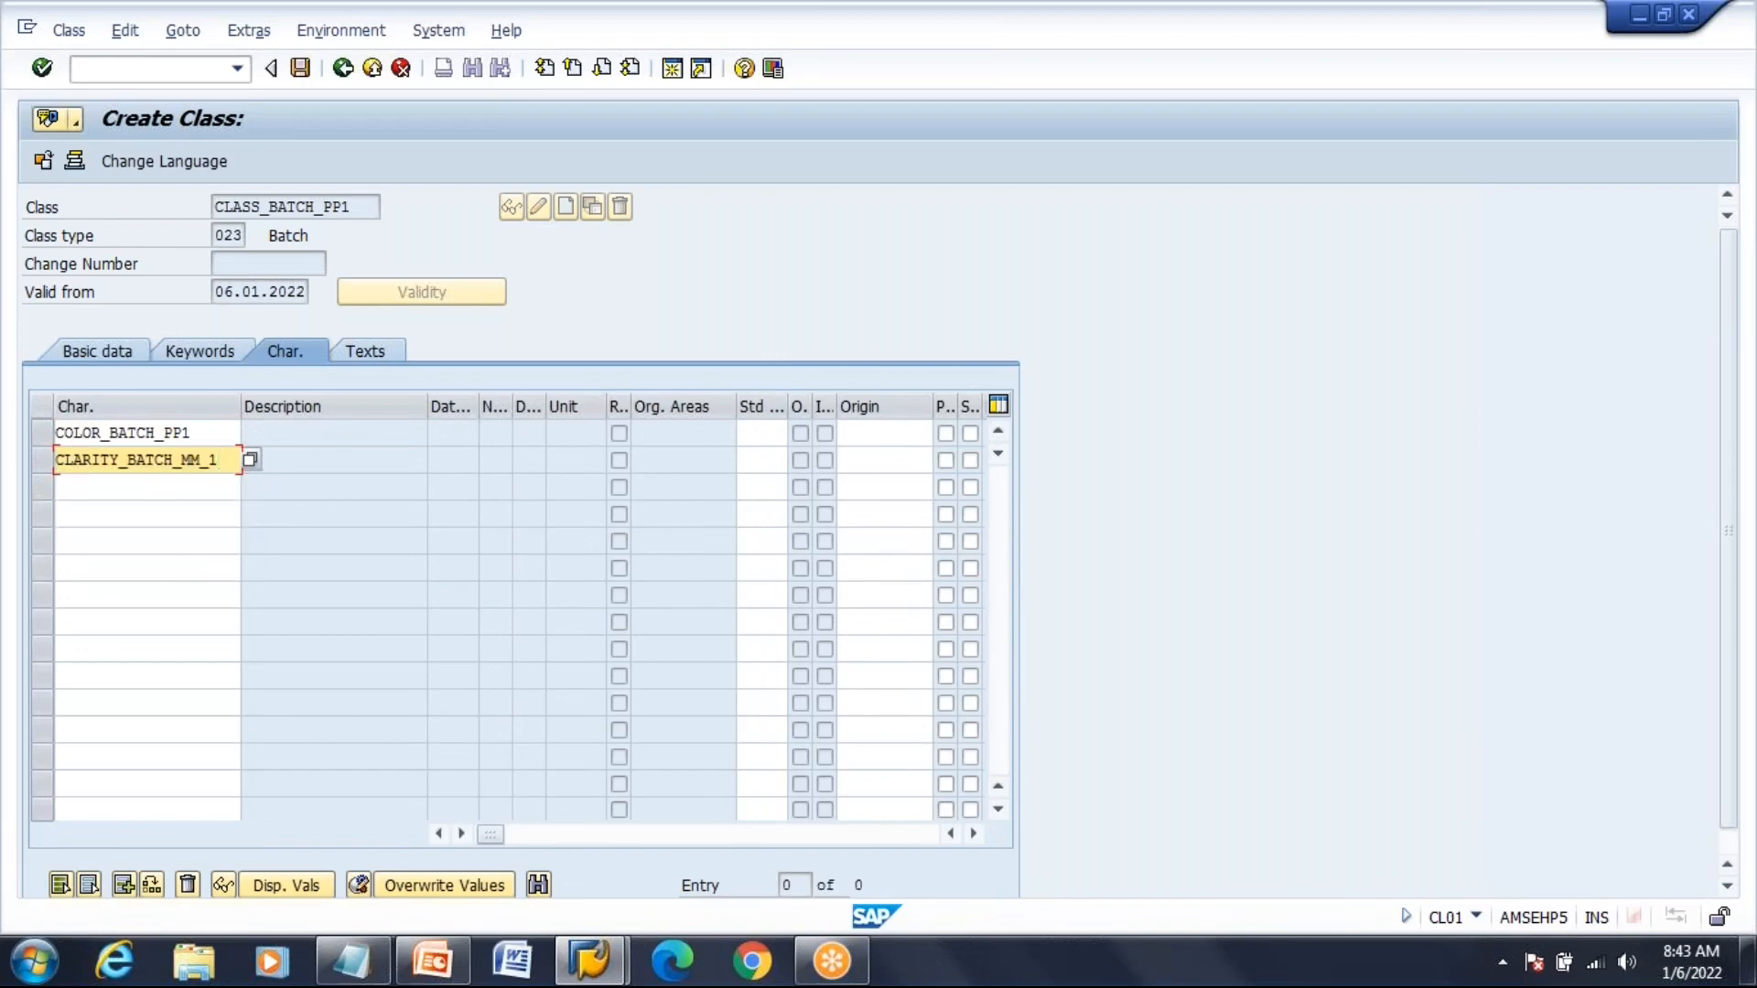
{"action": "key", "text": "BackSpace"}
{"action": "key", "text": "BackSpace"}
{"action": "key", "text": "BackSpace"}
{"action": "key", "text": "BackSpace"}
{"action": "type", "text": "PP1"}
Add PHSCALE_BATCH_PP1 as the third characteristic and confirm all three assignments
{"action": "key", "text": "Down"}
{"action": "type", "text": "PHS"}
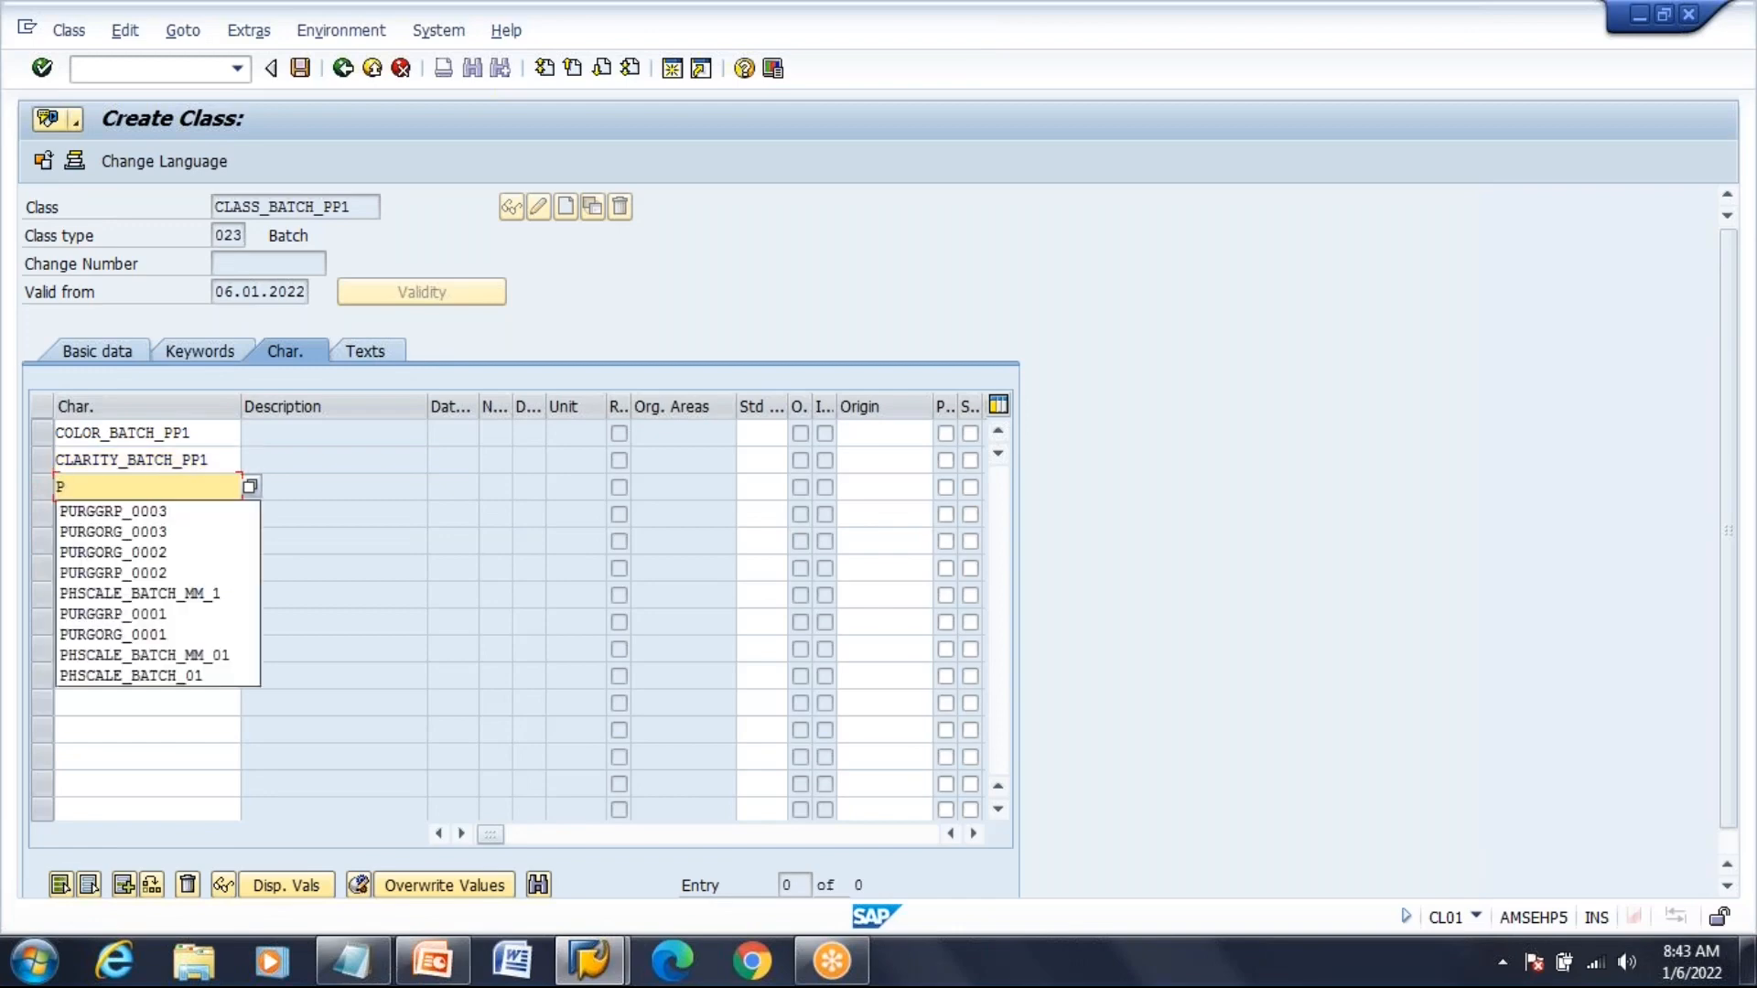
{"action": "key", "text": "Down"}
{"action": "key", "text": "Down"}
{"action": "key", "text": "Down"}
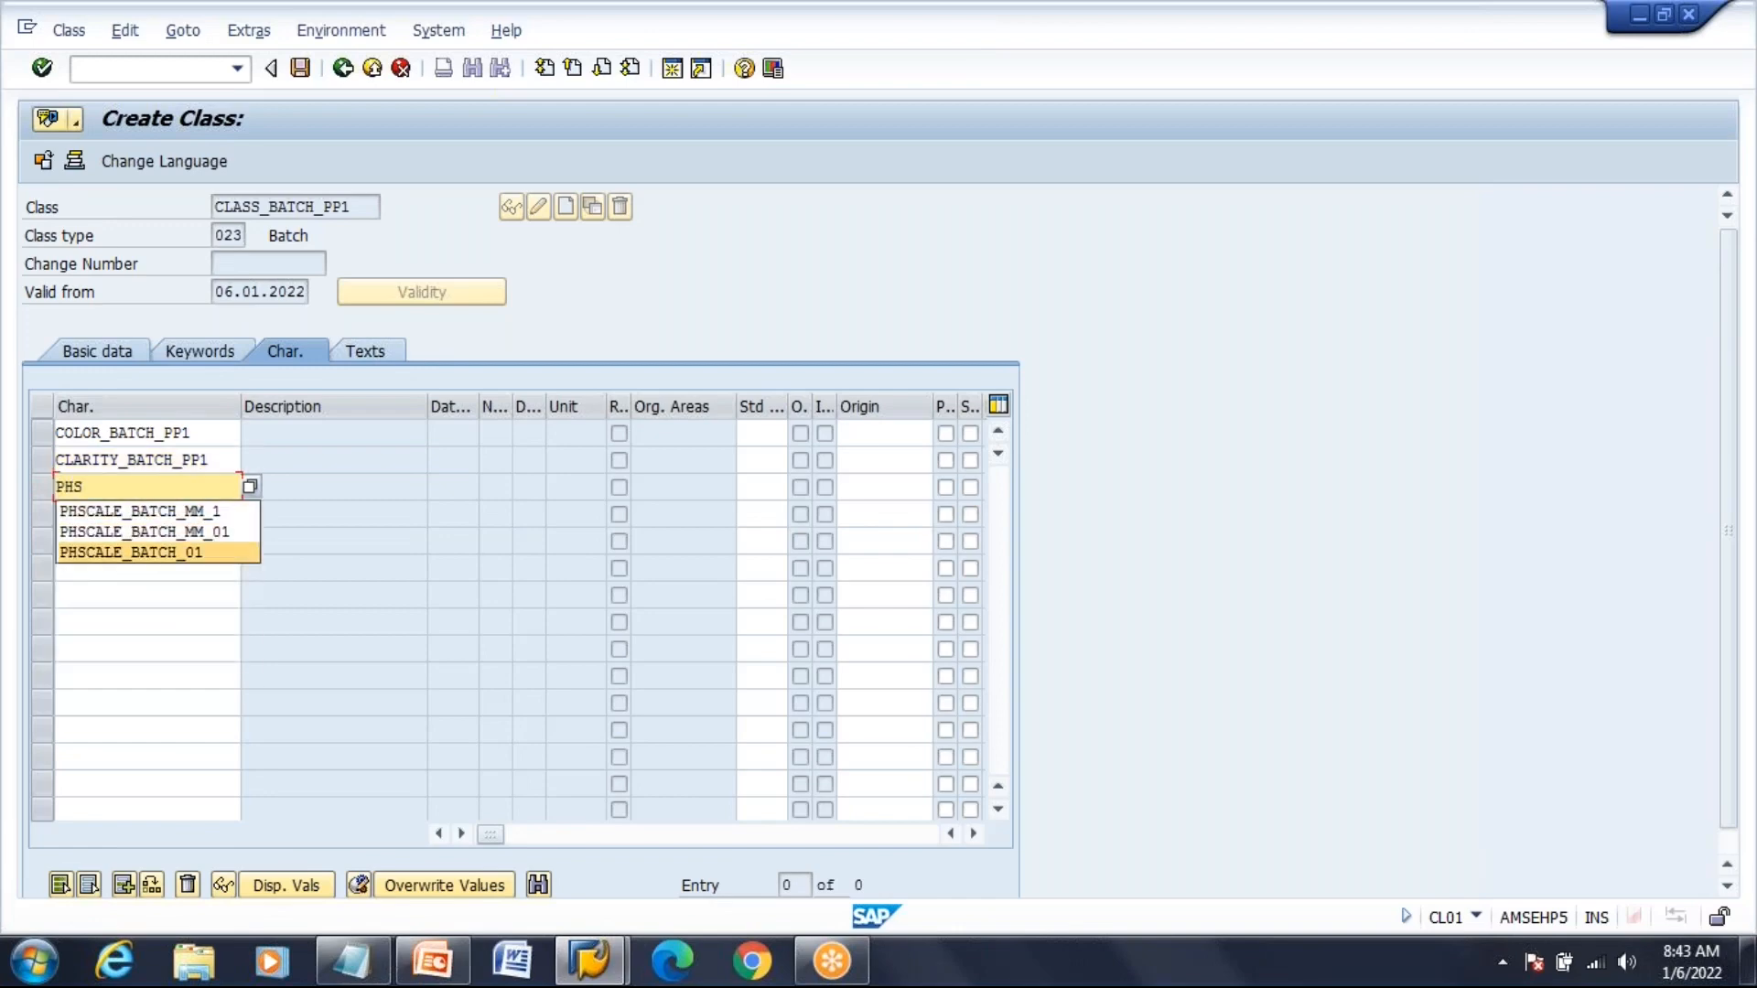
{"action": "key", "text": "Return"}
{"action": "key", "text": "BackSpace"}
{"action": "key", "text": "BackSpace"}
{"action": "type", "text": "PP1"}
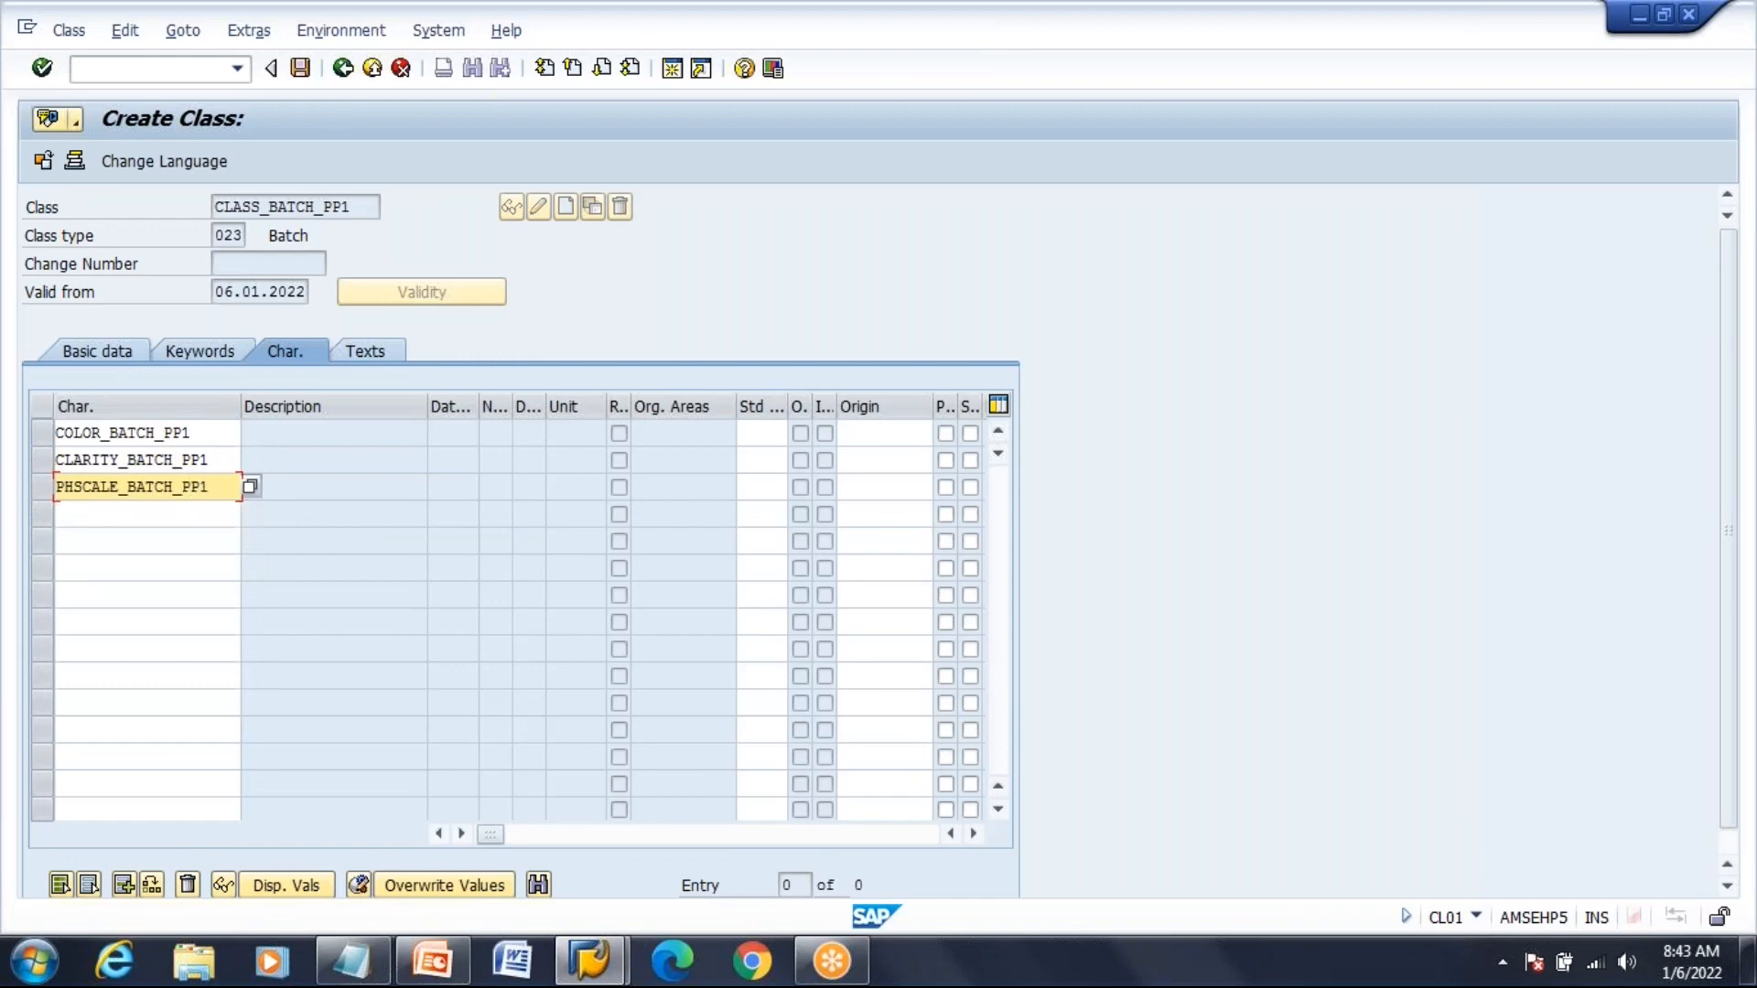
{"action": "key", "text": "Return"}
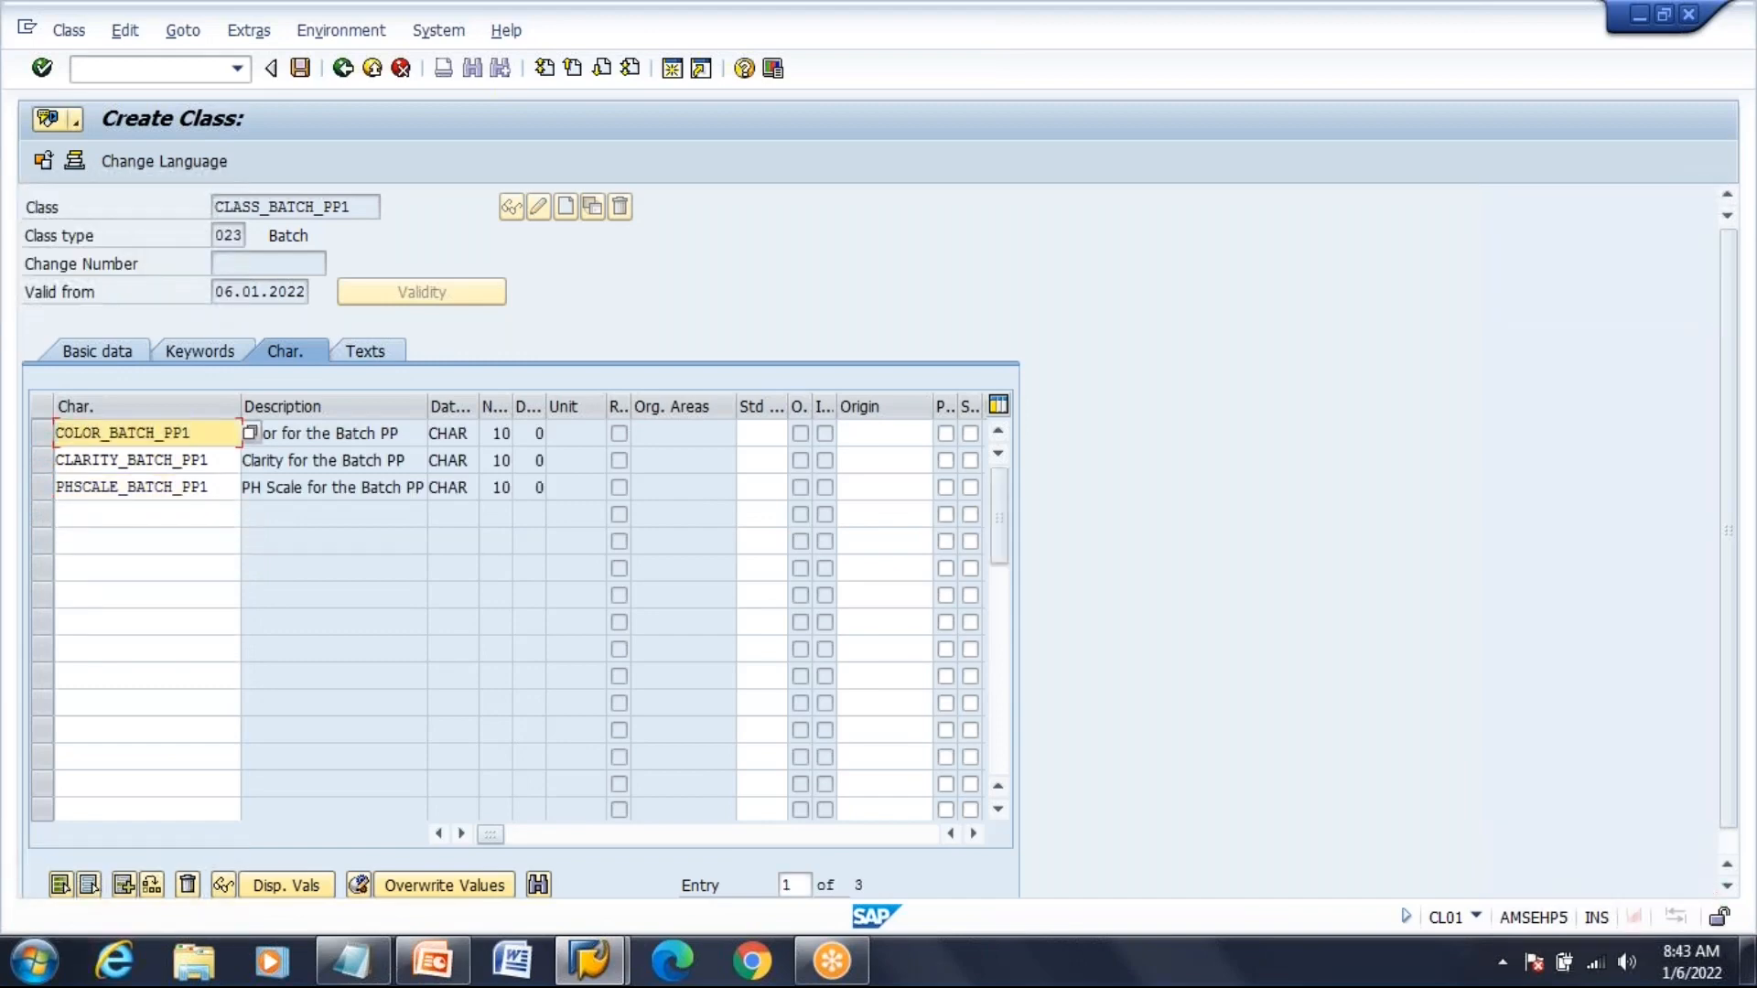
{"action": "left_click", "coordinate": [328, 492]}
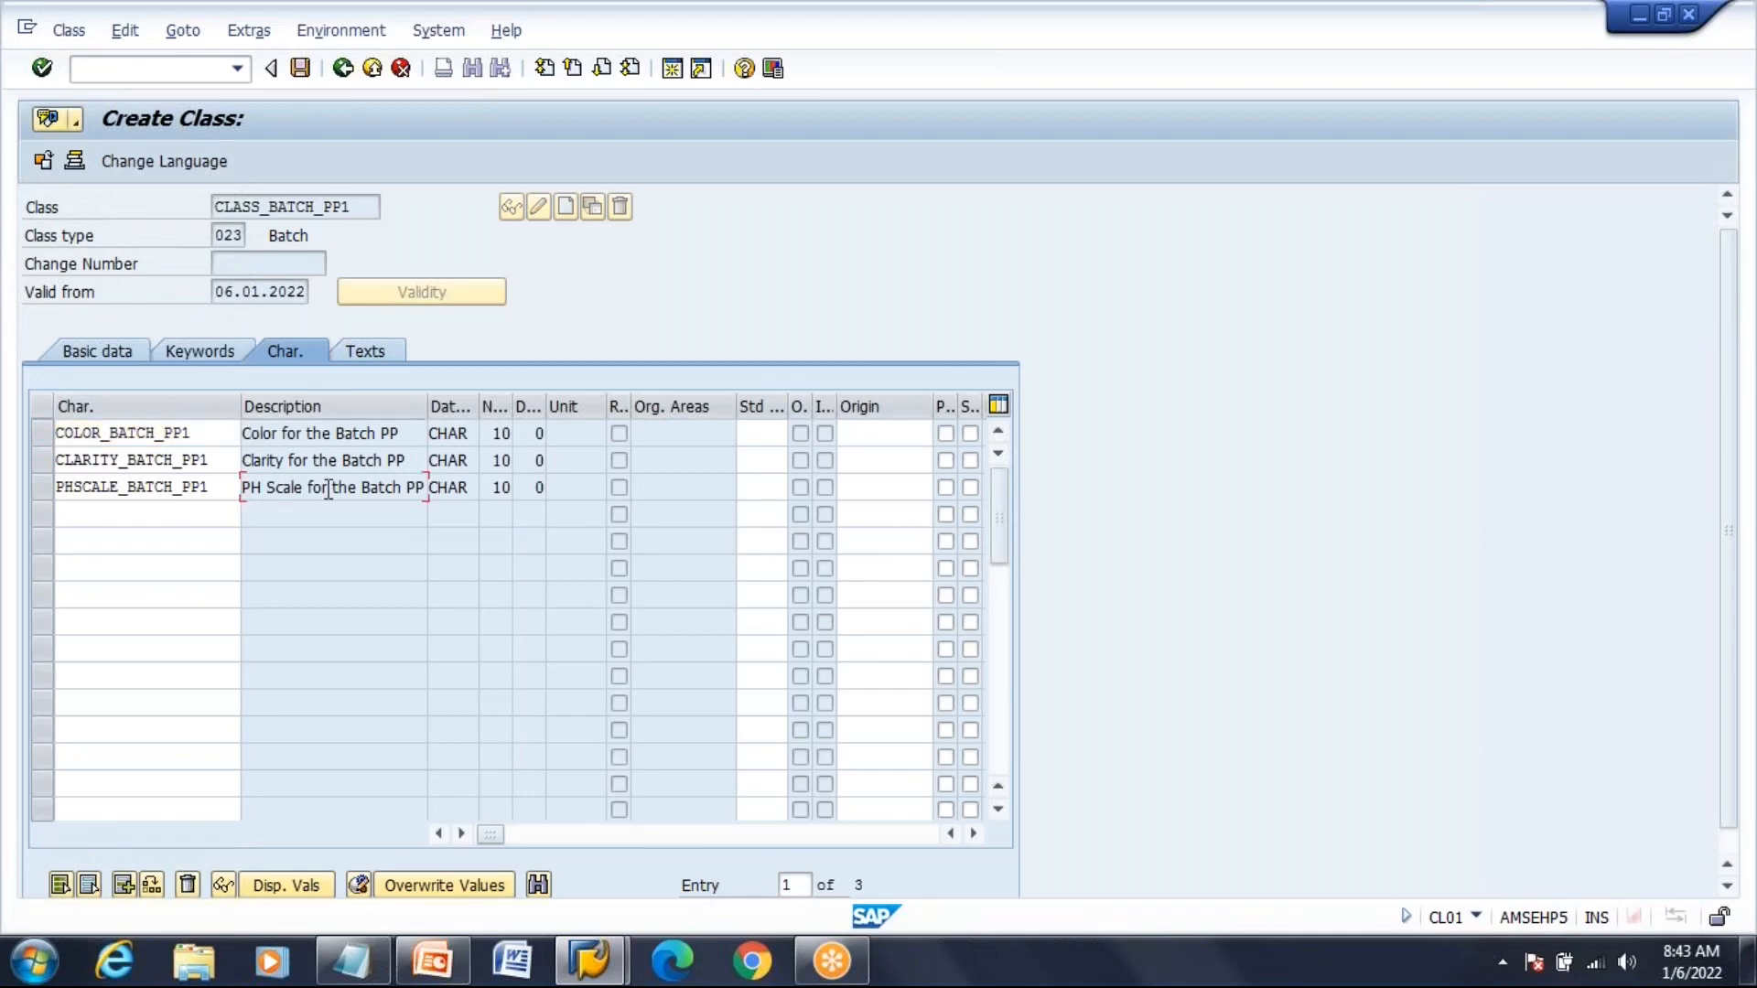
Save CLASS_BATCH_PP1, return to SAP Easy Access, and show the slide listing the CT04/CL01/CU70 steps
{"action": "left_click", "coordinate": [301, 69]}
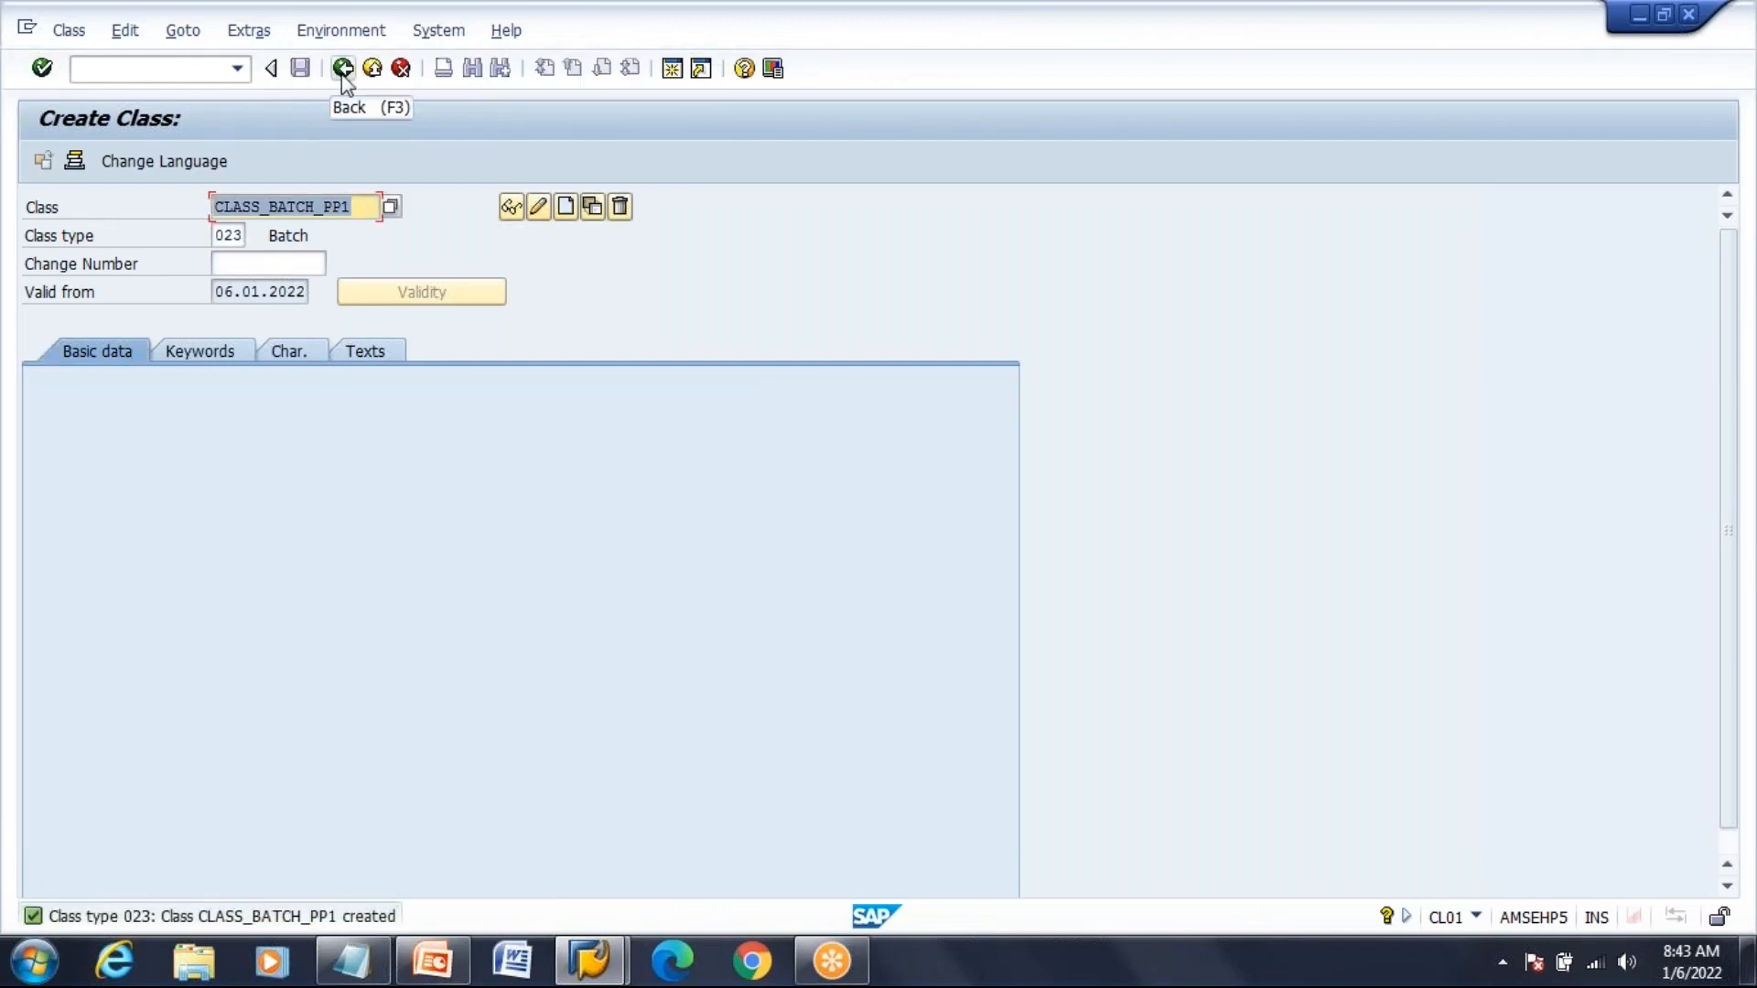
{"action": "left_click", "coordinate": [343, 73]}
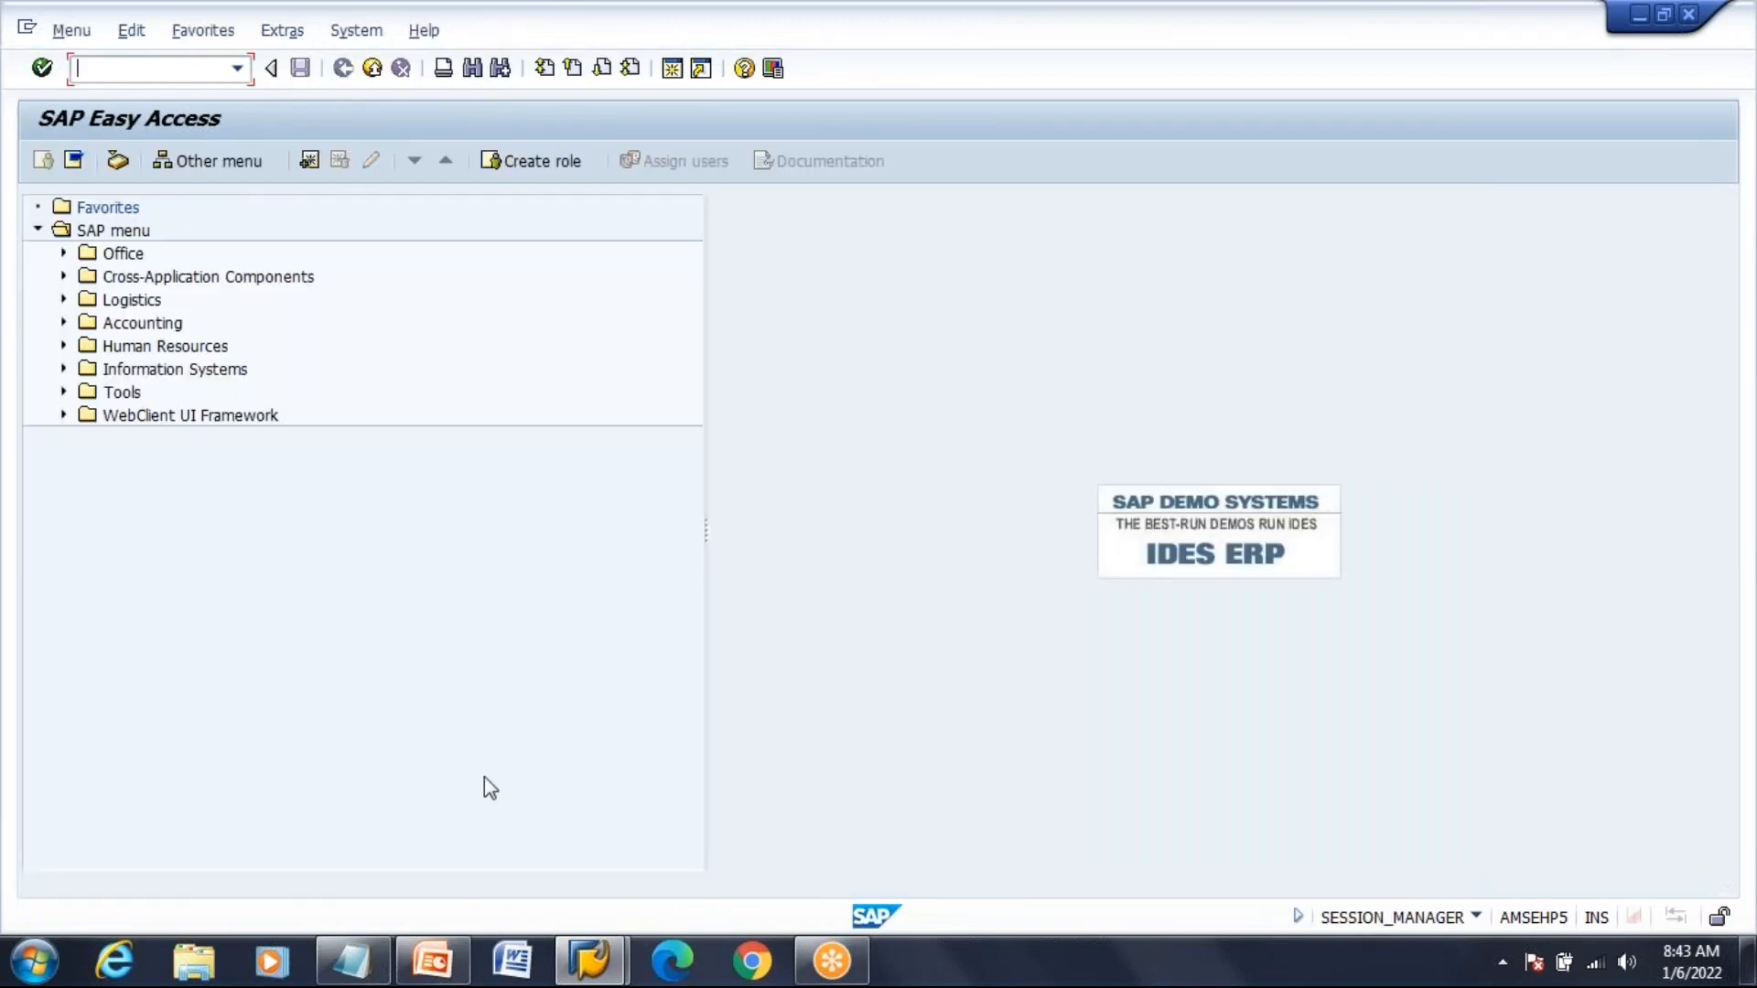
{"action": "left_click", "coordinate": [434, 978]}
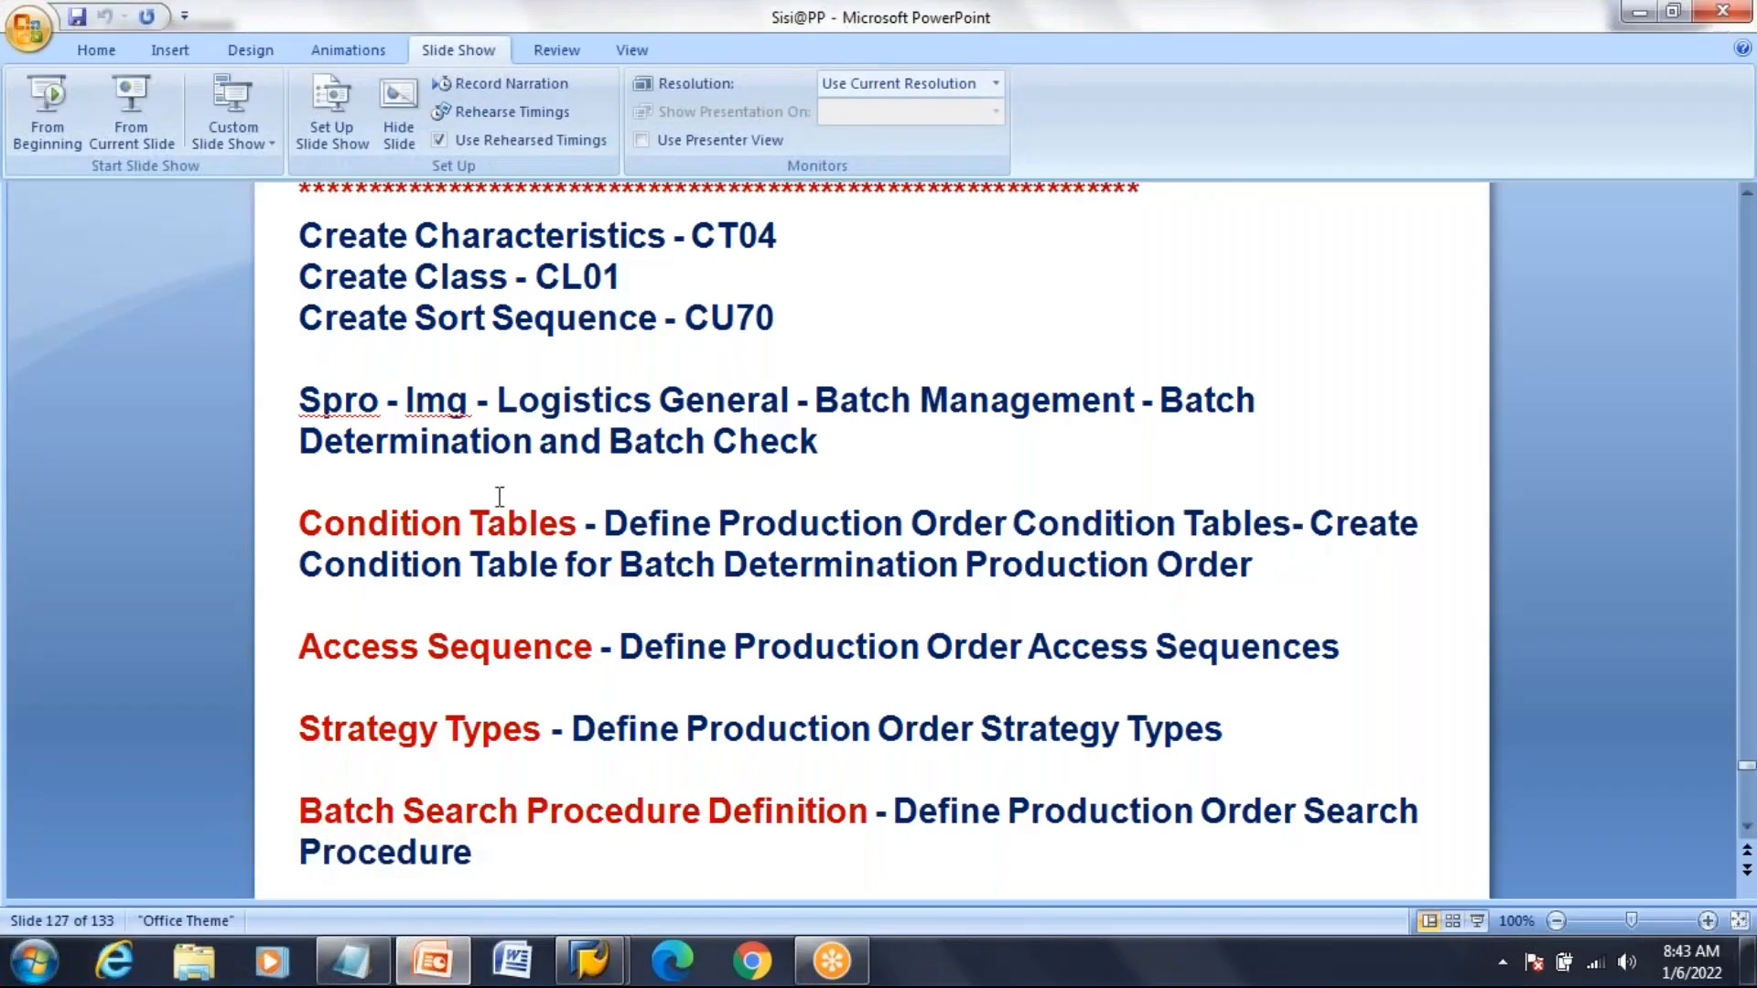